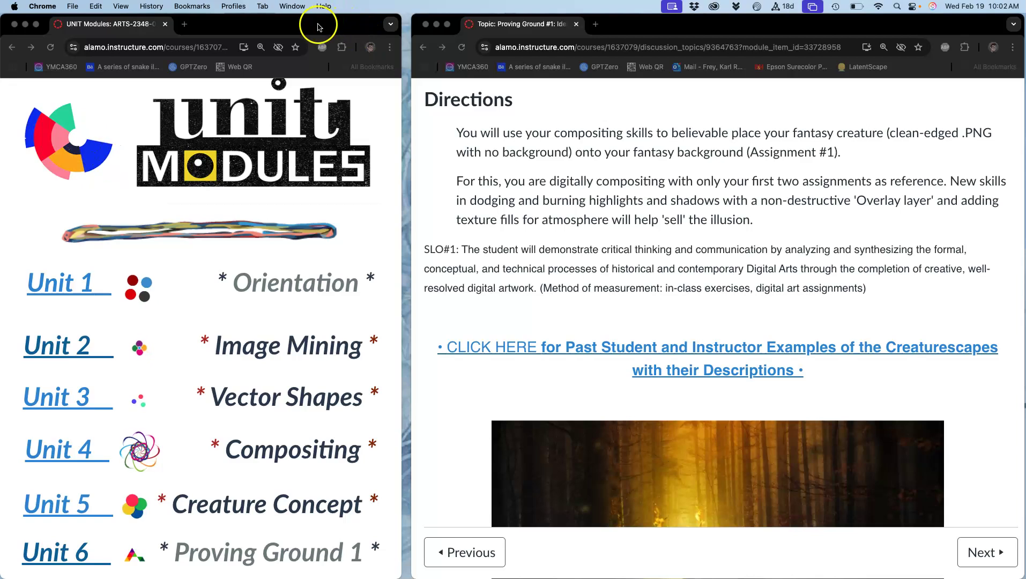
Open the Dodo Porcupine copy PNG from the Assignment #2 Porcupine Dodo Bird folder inside the Morning - SP25 desktop folder
{"action": "left_click", "coordinate": [15, 24]}
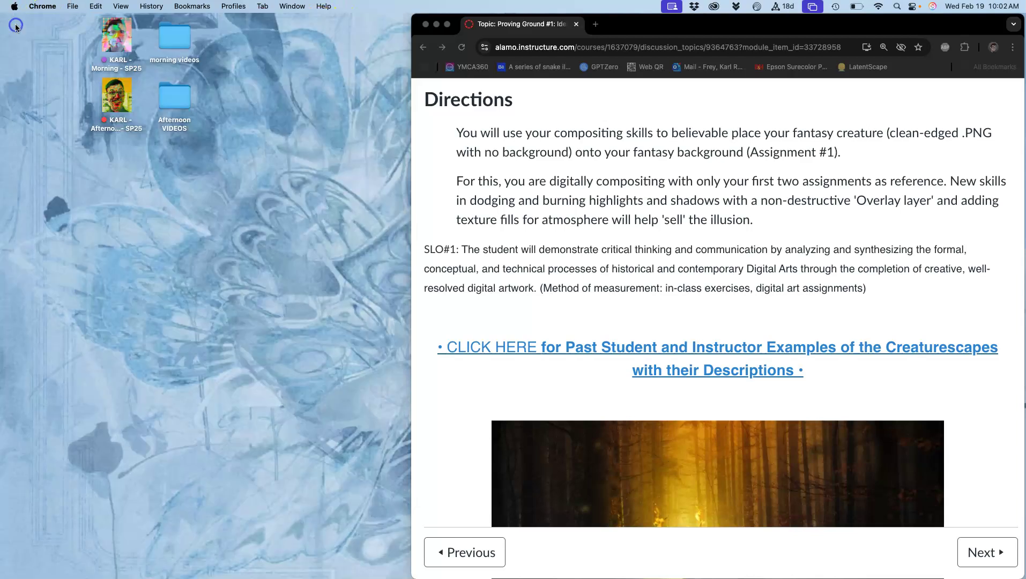
{"action": "double_click", "coordinate": [120, 38]}
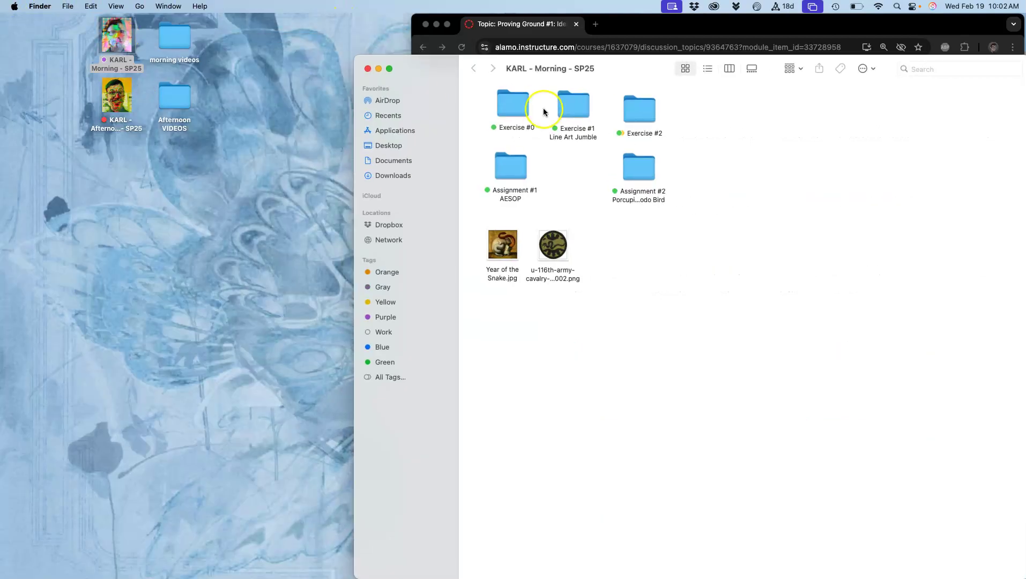
{"action": "double_click", "coordinate": [633, 164]}
{"action": "left_click_drag", "start_coordinate": [438, 77], "coordinate": [97, 55]}
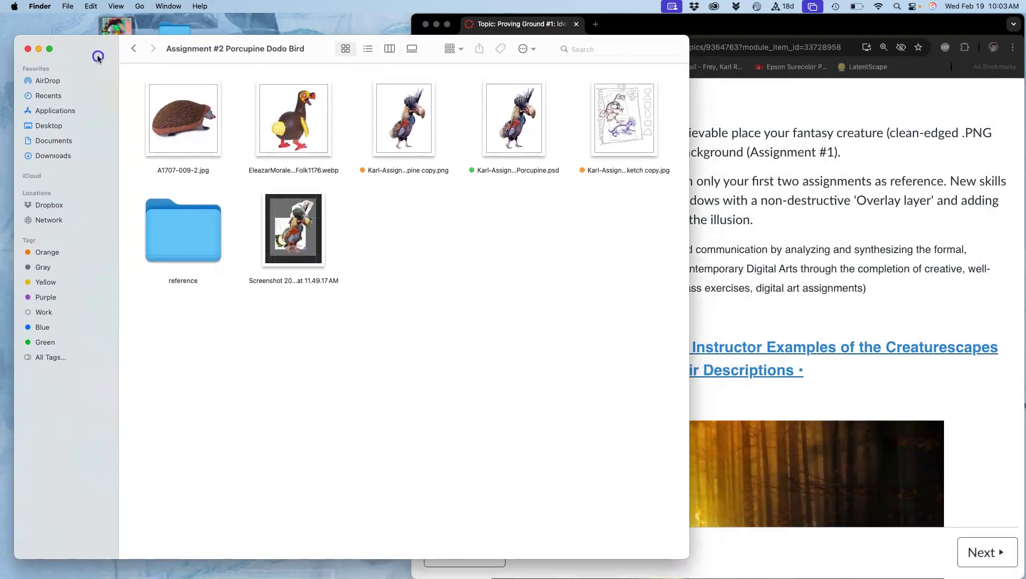
{"action": "double_click", "coordinate": [417, 141]}
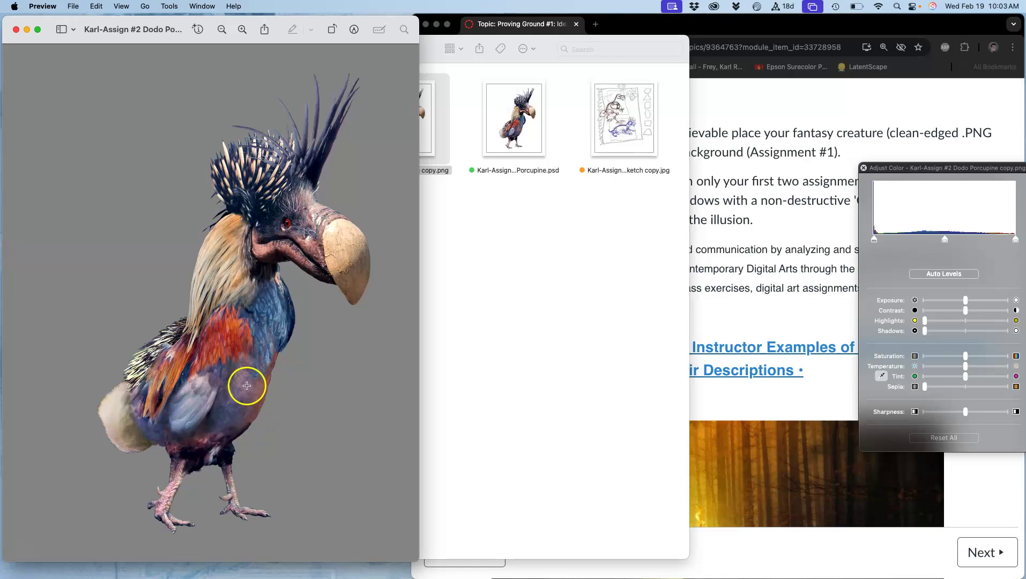
Inspect the creature's cutout edges up close, from the neck feathers and quills down to the tail and foot
{"action": "key", "text": "super+plus"}
{"action": "key", "text": "super+plus"}
{"action": "key", "text": "super+plus"}
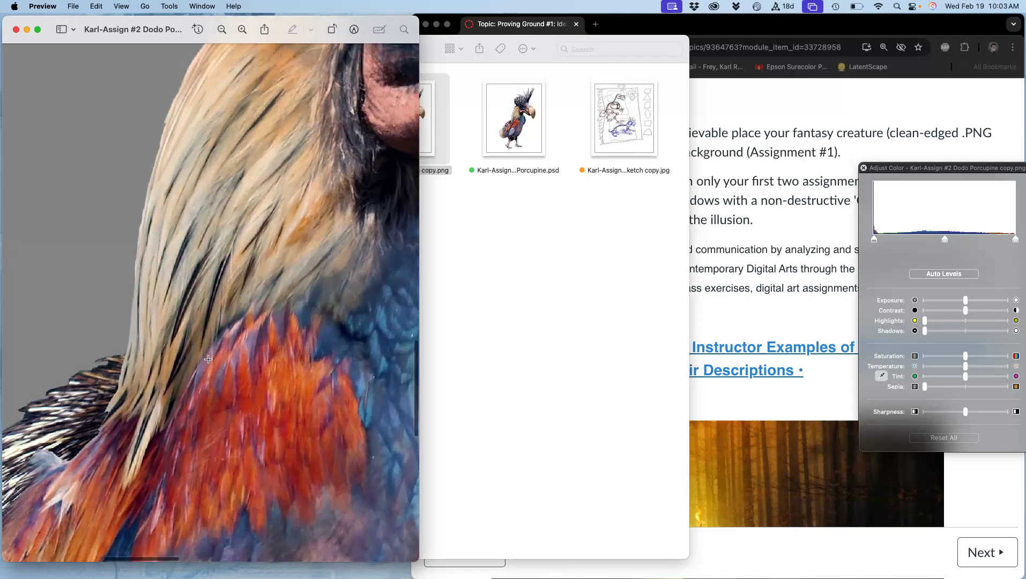
{"action": "scroll", "coordinate": [115, 301], "scroll_direction": "down", "scroll_amount": 5}
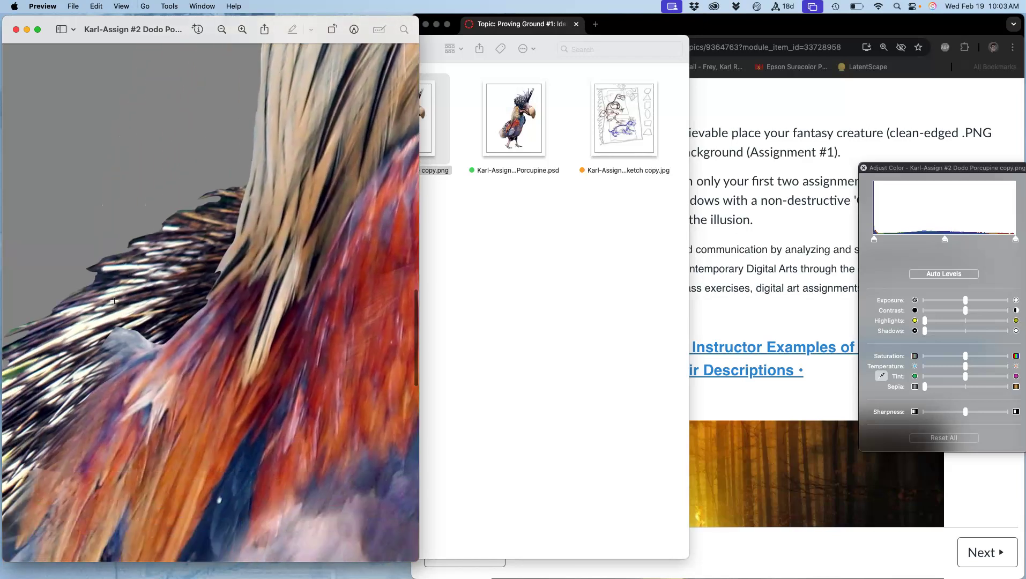
{"action": "scroll", "coordinate": [114, 300], "scroll_direction": "down", "scroll_amount": 5}
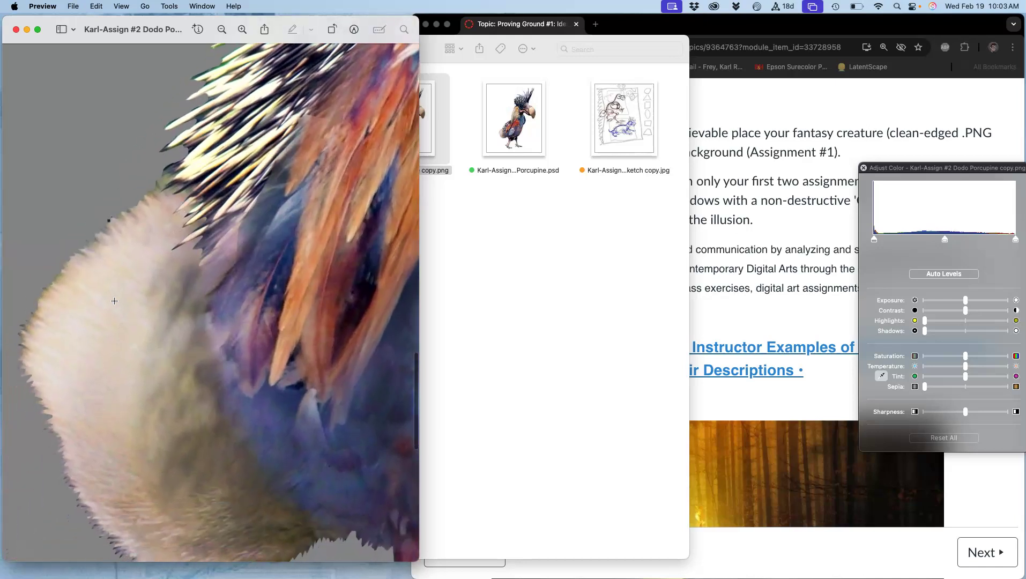
{"action": "scroll", "coordinate": [114, 301], "scroll_direction": "down", "scroll_amount": 8}
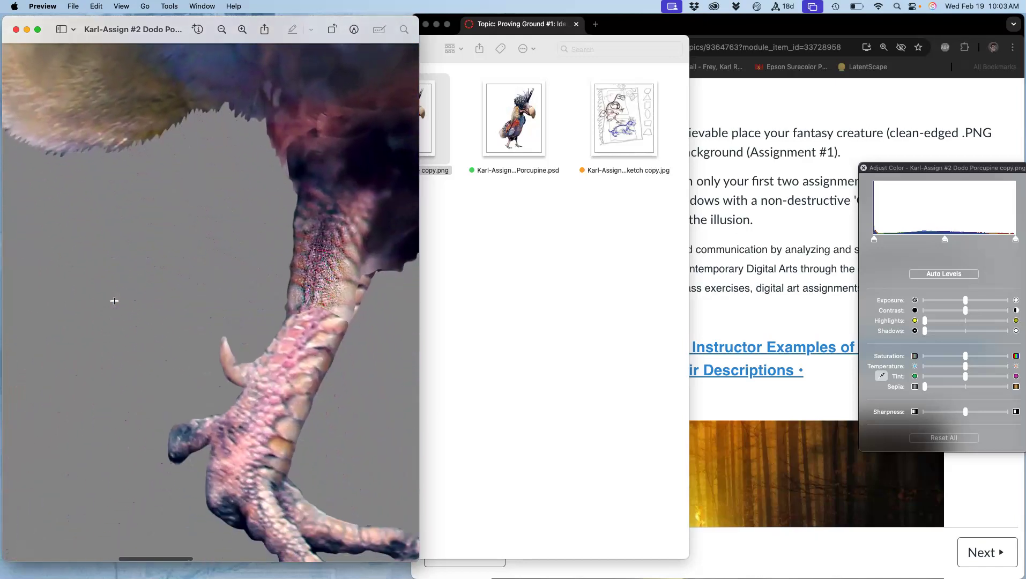
{"action": "left_click", "coordinate": [154, 293]}
{"action": "key", "text": "super+plus"}
{"action": "key", "text": "super+plus"}
{"action": "key", "text": "super+plus"}
{"action": "key", "text": "super+plus"}
{"action": "key", "text": "super+plus"}
{"action": "key", "text": "super+plus"}
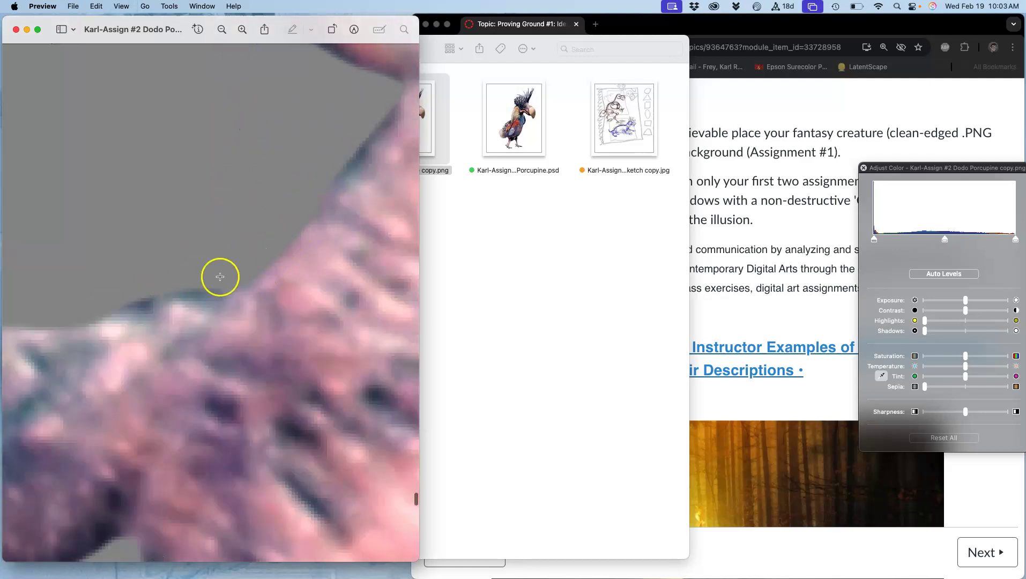
{"action": "key", "text": "super+minus"}
{"action": "key", "text": "super+minus"}
{"action": "key", "text": "super+minus"}
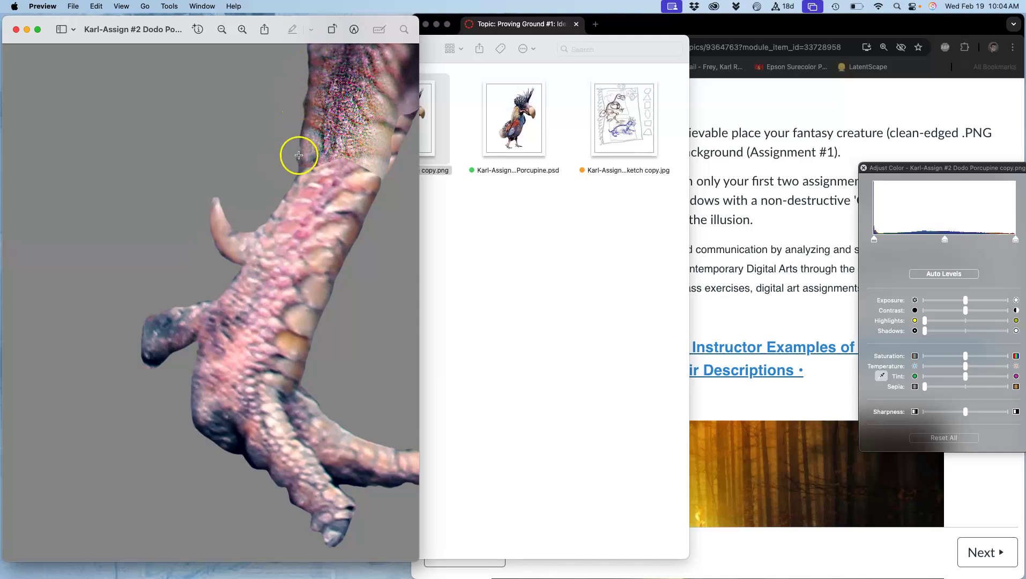
{"action": "key", "text": "super+minus"}
{"action": "key", "text": "super+minus"}
{"action": "key", "text": "super+minus"}
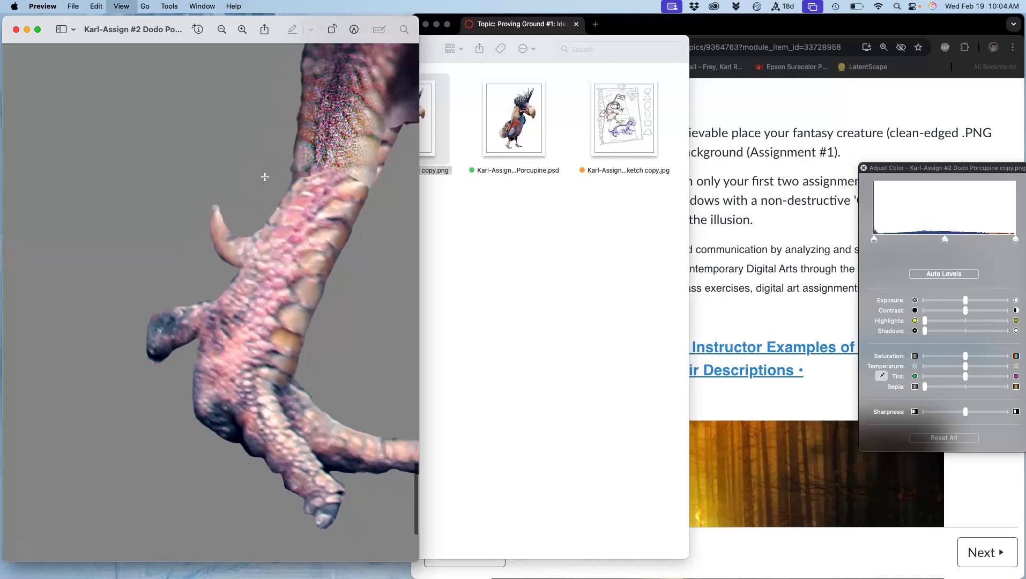
Examine the whole creature and its lower body, legs and feet against the empty background, and close the image
{"action": "scroll", "coordinate": [264, 177], "scroll_direction": "up", "scroll_amount": 5}
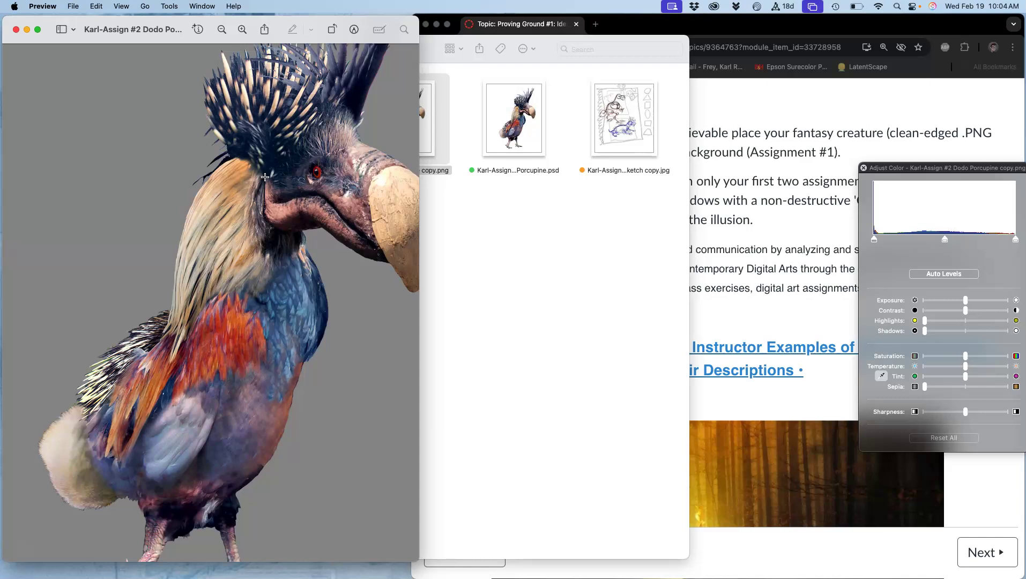
{"action": "scroll", "coordinate": [265, 177], "scroll_direction": "down", "scroll_amount": 5}
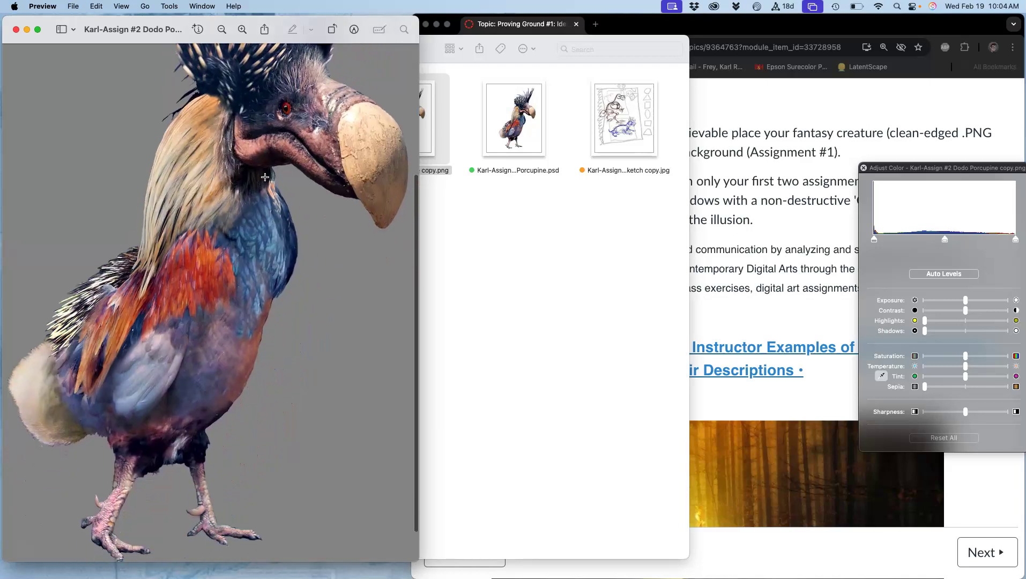
{"action": "key", "text": "super+plus"}
{"action": "key", "text": "super+plus"}
{"action": "key", "text": "super+plus"}
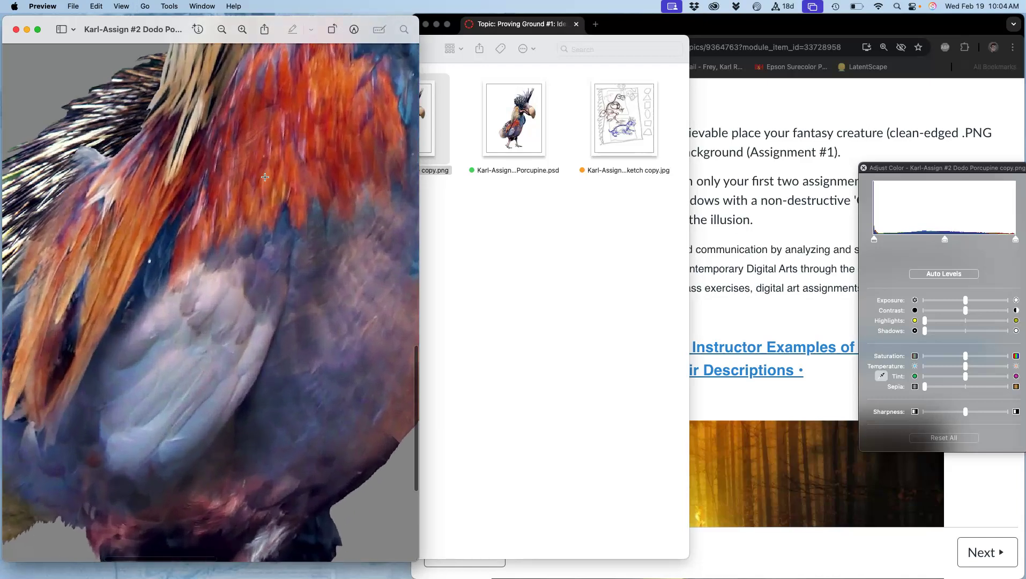
{"action": "scroll", "coordinate": [264, 176], "scroll_direction": "down", "scroll_amount": 10}
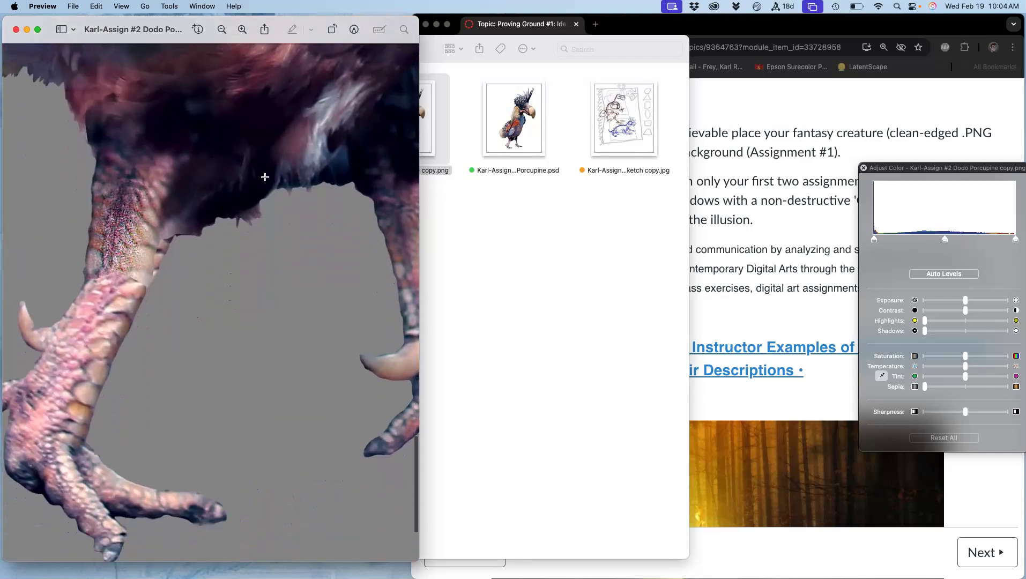
{"action": "scroll", "coordinate": [264, 177], "scroll_direction": "left", "scroll_amount": 3}
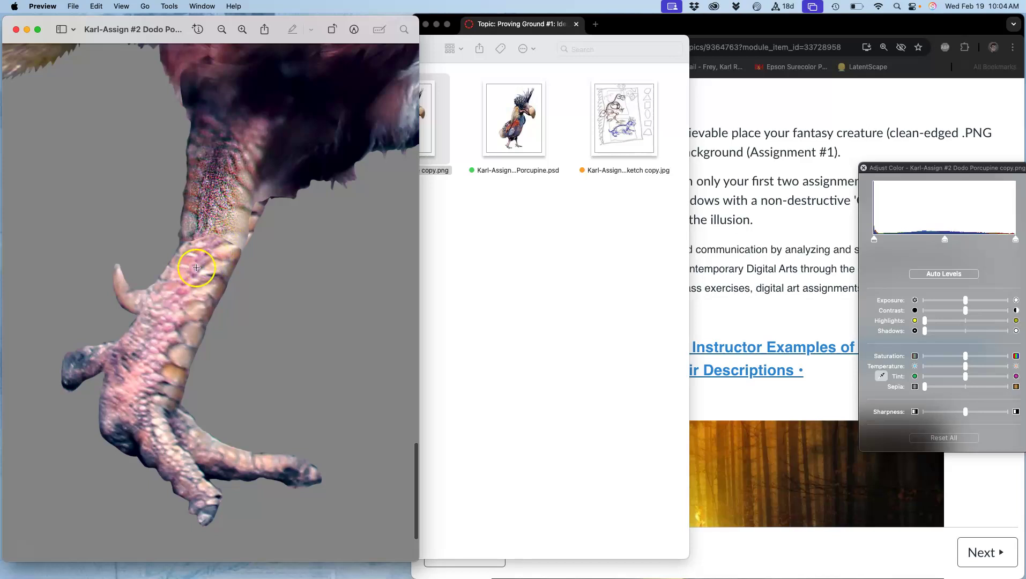
{"action": "key", "text": "super+minus"}
{"action": "key", "text": "super+minus"}
{"action": "key", "text": "super+minus"}
{"action": "key", "text": "super+minus"}
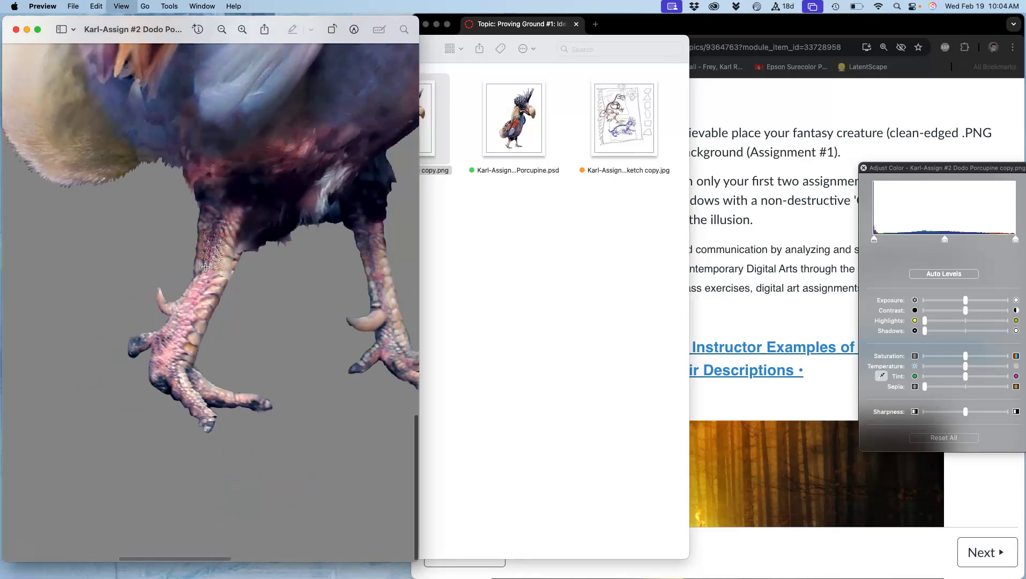
{"action": "scroll", "coordinate": [205, 267], "scroll_direction": "right", "scroll_amount": 1}
{"action": "scroll", "coordinate": [205, 267], "scroll_direction": "right", "scroll_amount": 3}
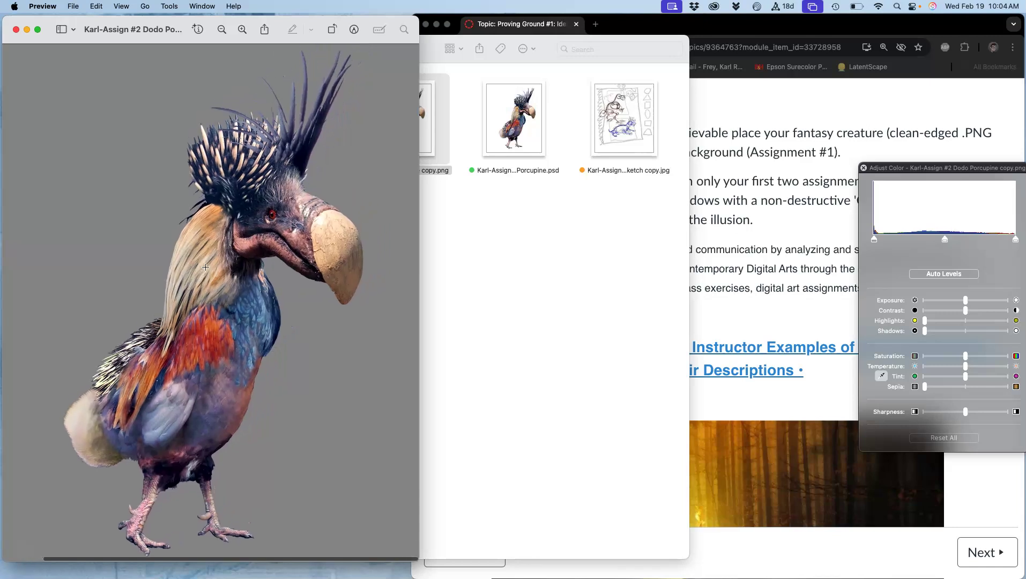
{"action": "scroll", "coordinate": [206, 267], "scroll_direction": "left", "scroll_amount": 2}
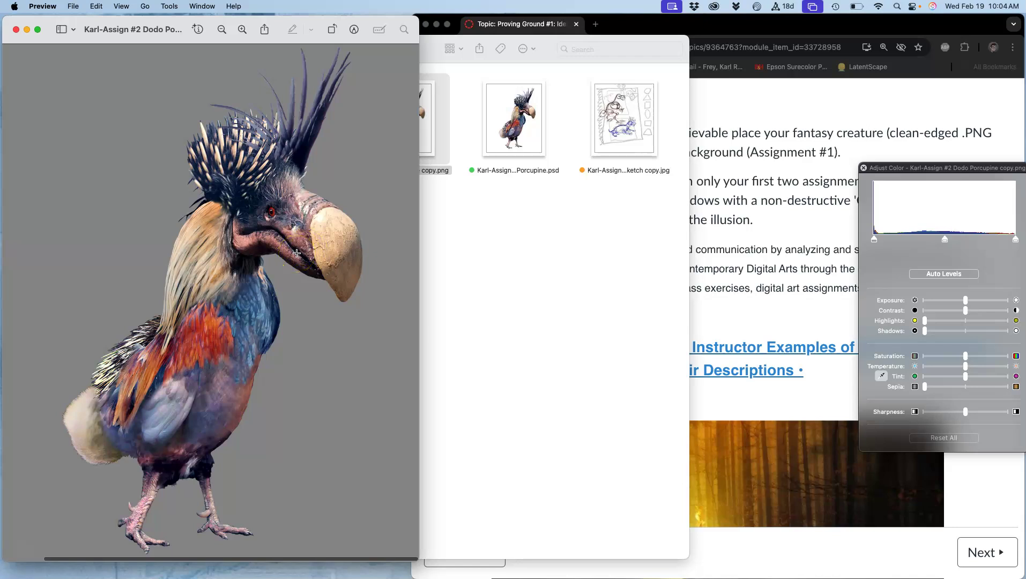
{"action": "left_click", "coordinate": [16, 30]}
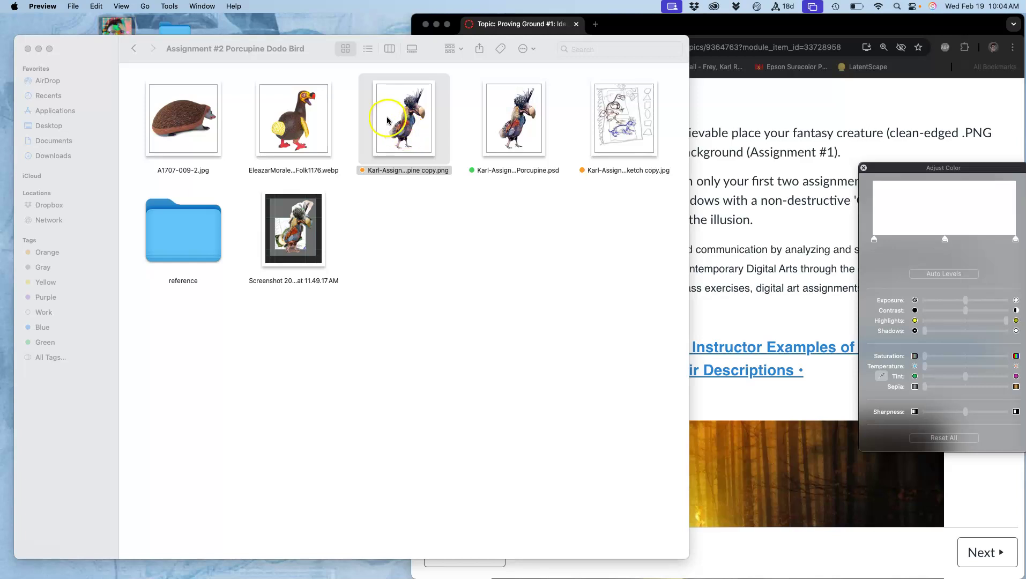
Copy the Dodo Porcupine PNG from the Assignment #2 folder onto the desktop
{"action": "left_click_drag", "start_coordinate": [319, 52], "coordinate": [308, 175]}
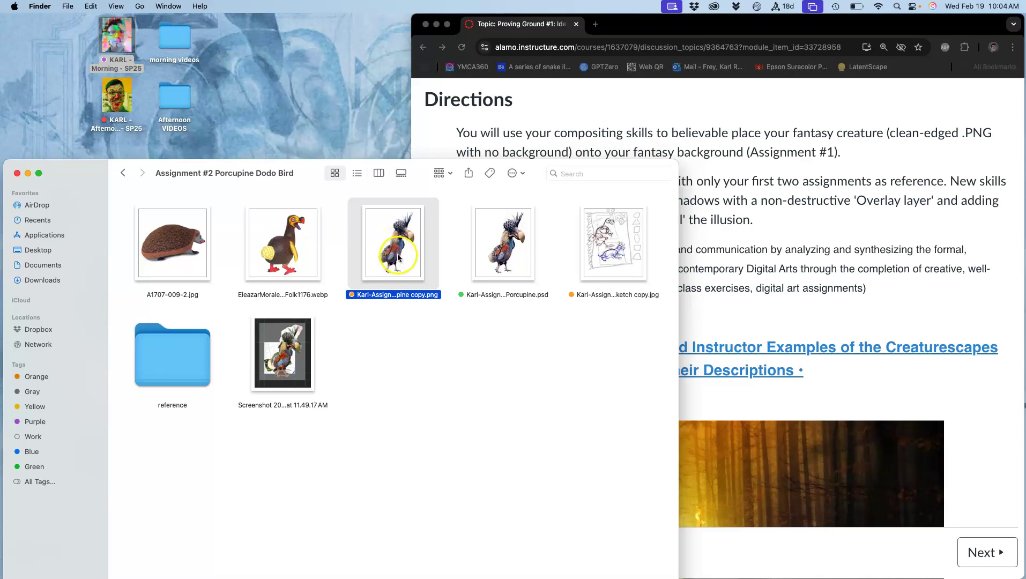
{"action": "left_click_drag", "start_coordinate": [398, 257], "coordinate": [306, 75]}
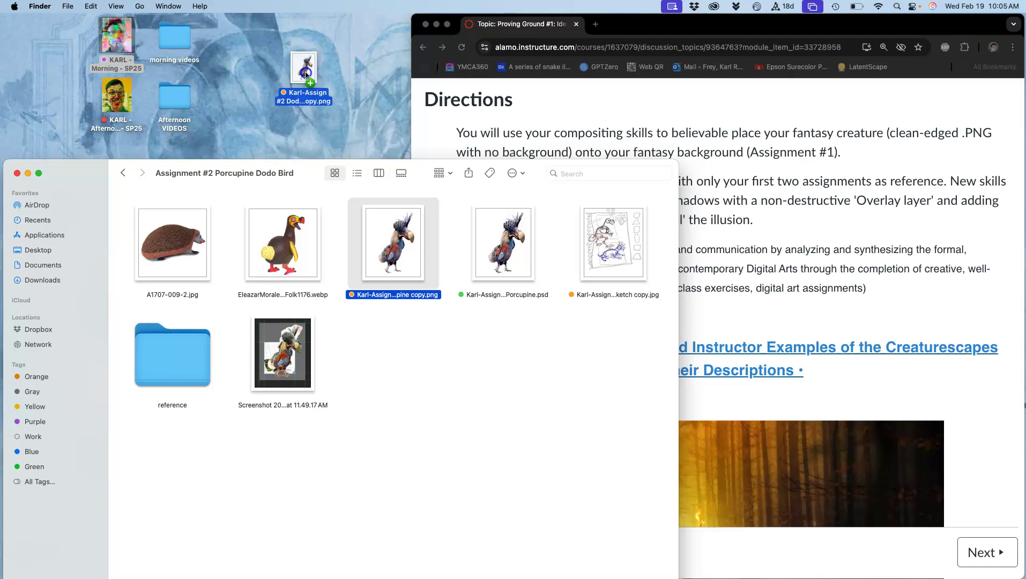
{"action": "mouse_move", "coordinate": [306, 74]}
{"action": "left_mouse_down"}
{"action": "mouse_move", "coordinate": [306, 86]}
{"action": "mouse_move", "coordinate": [302, 71]}
{"action": "left_mouse_up"}
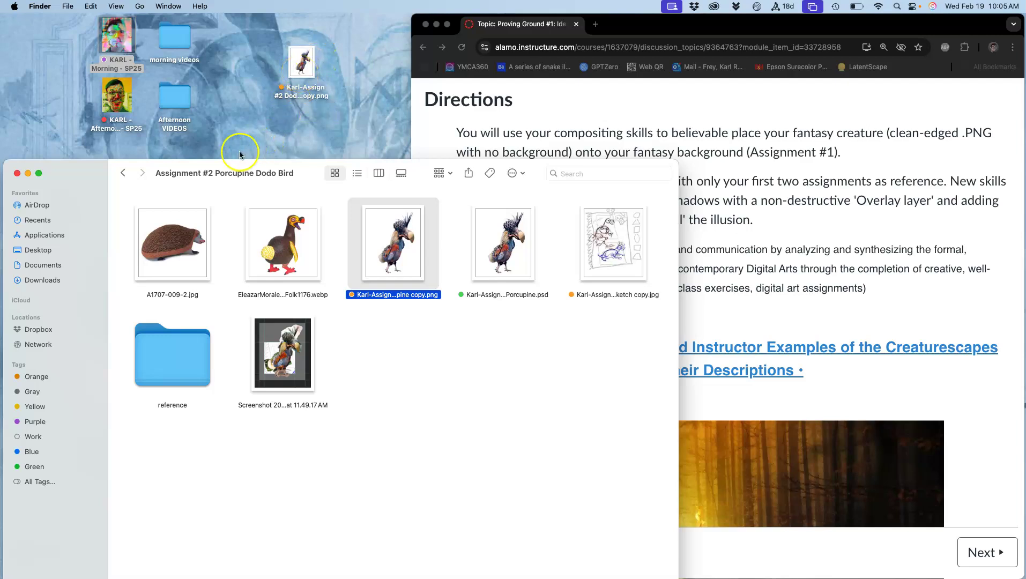
Copy the Aesop Landscape PSD from the Assignment #1 AESOP folder onto the desktop
{"action": "left_click", "coordinate": [122, 173]}
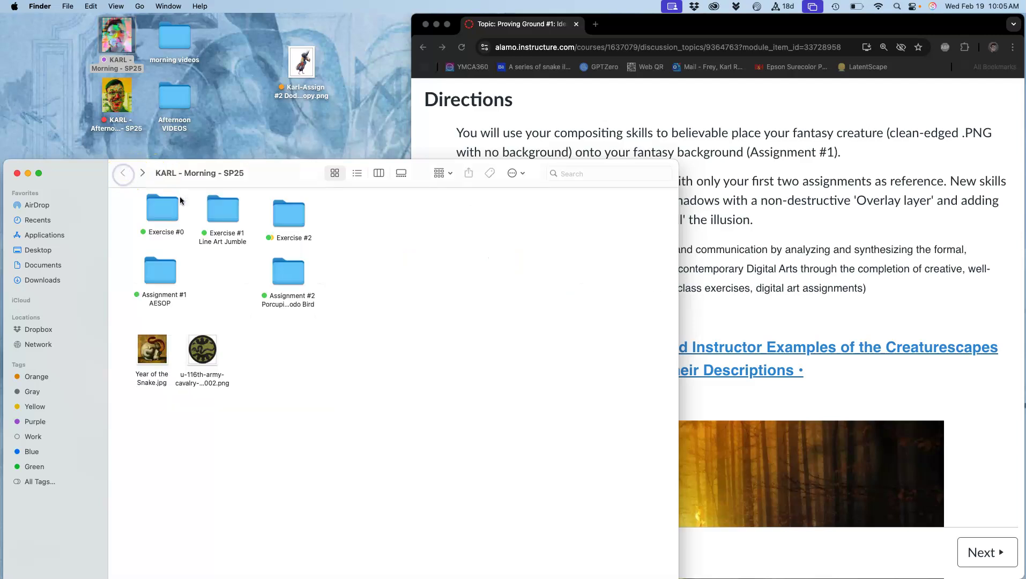
{"action": "double_click", "coordinate": [163, 272]}
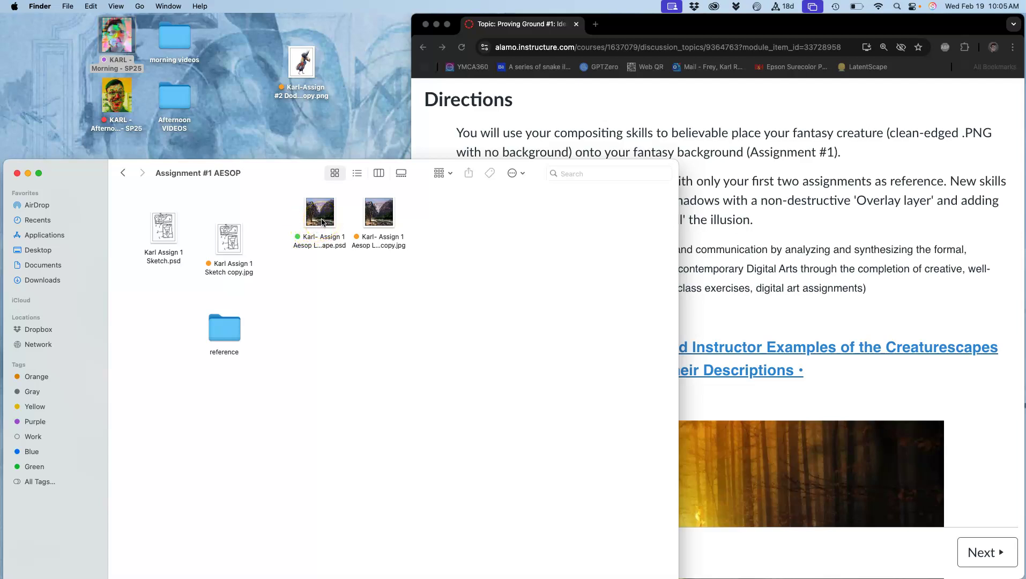
{"action": "left_click_drag", "start_coordinate": [322, 222], "coordinate": [300, 129]}
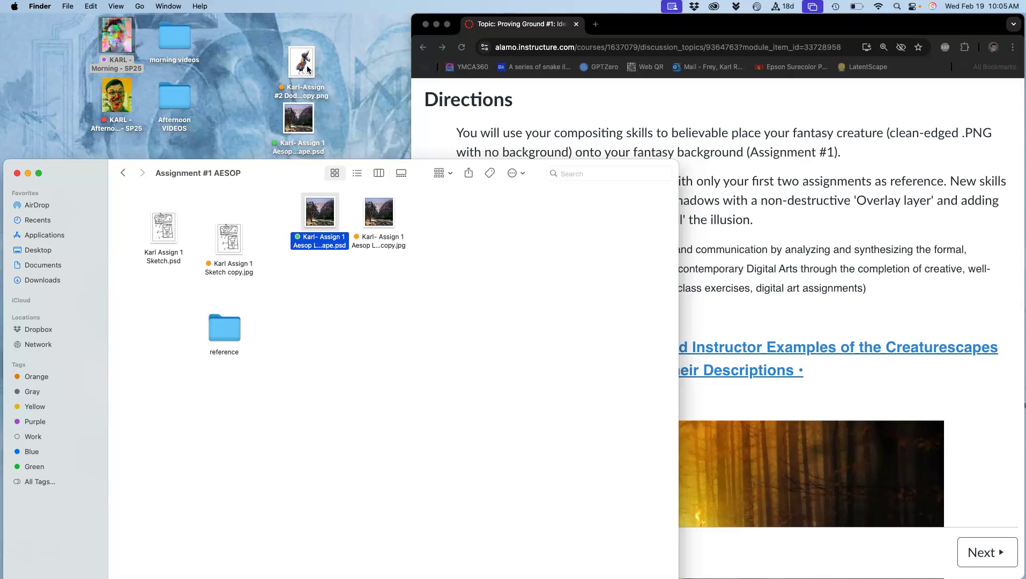
Create a folder named "Proving Ground #1" in the Morning - SP25 folder and tag it yellow
{"action": "left_click", "coordinate": [122, 173]}
{"action": "right_click", "coordinate": [373, 274]}
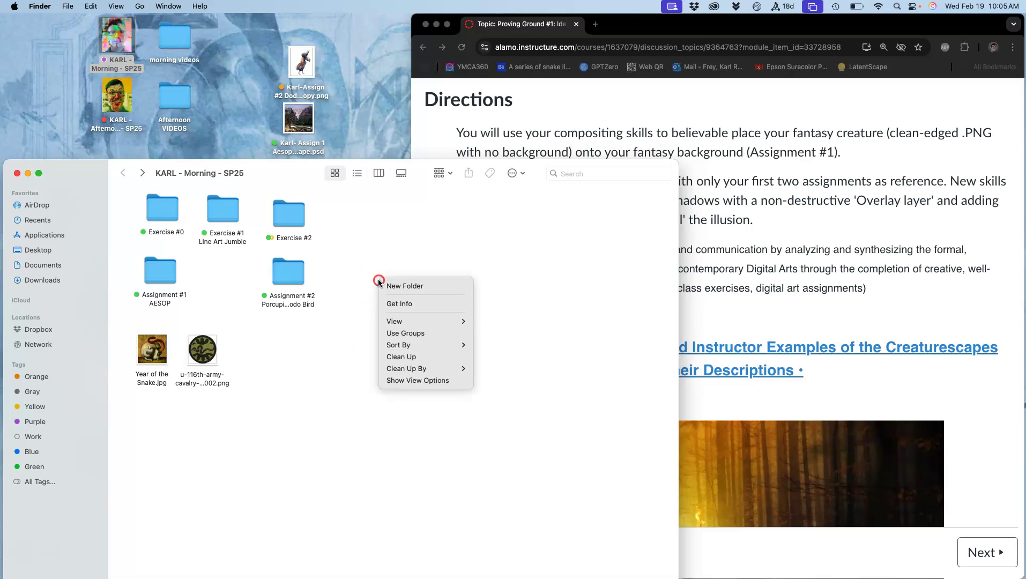
{"action": "left_click", "coordinate": [393, 282]}
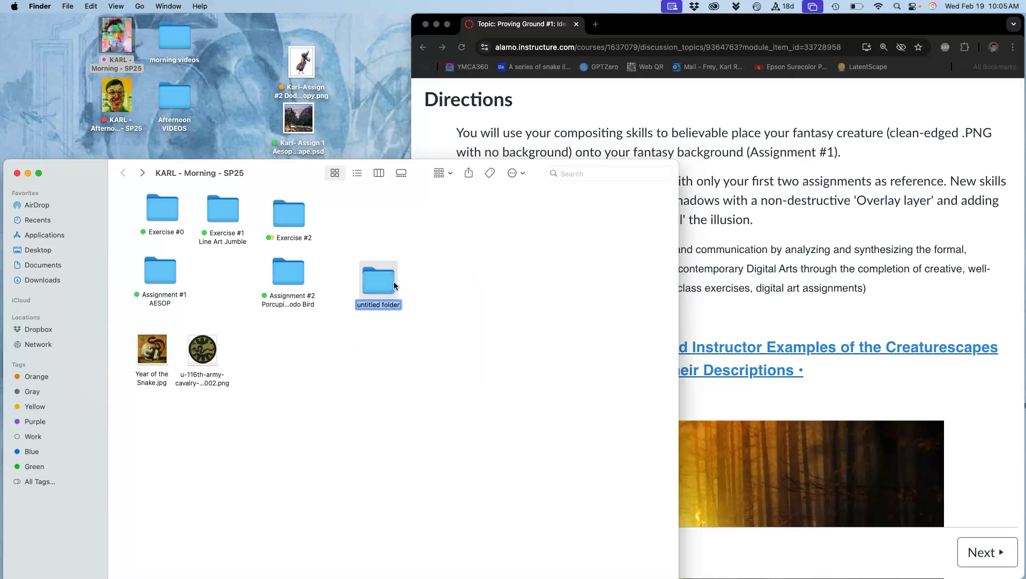
{"action": "type", "text": "Proving Ground #1"}
{"action": "left_click", "coordinate": [416, 335]}
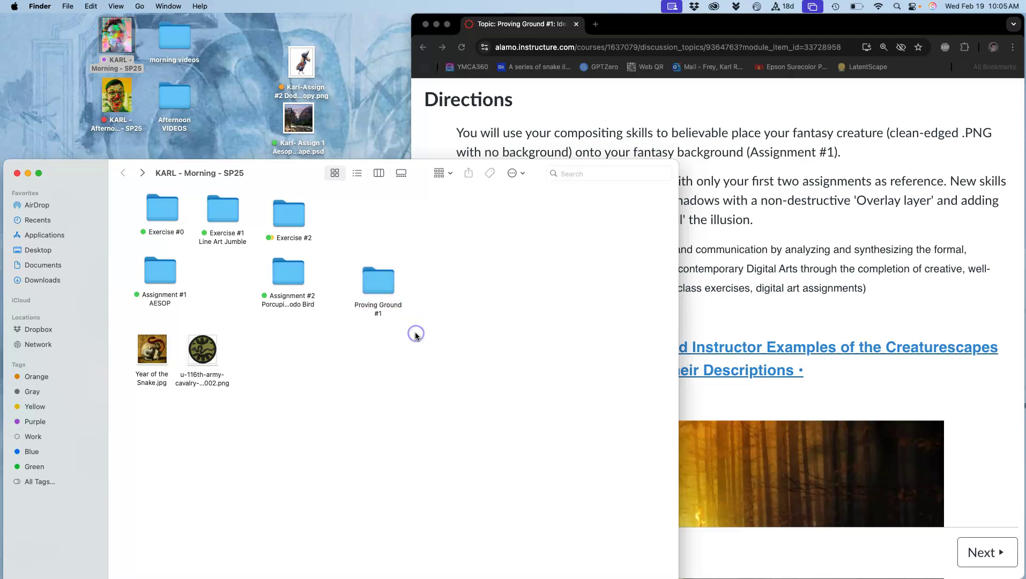
{"action": "right_click", "coordinate": [380, 306]}
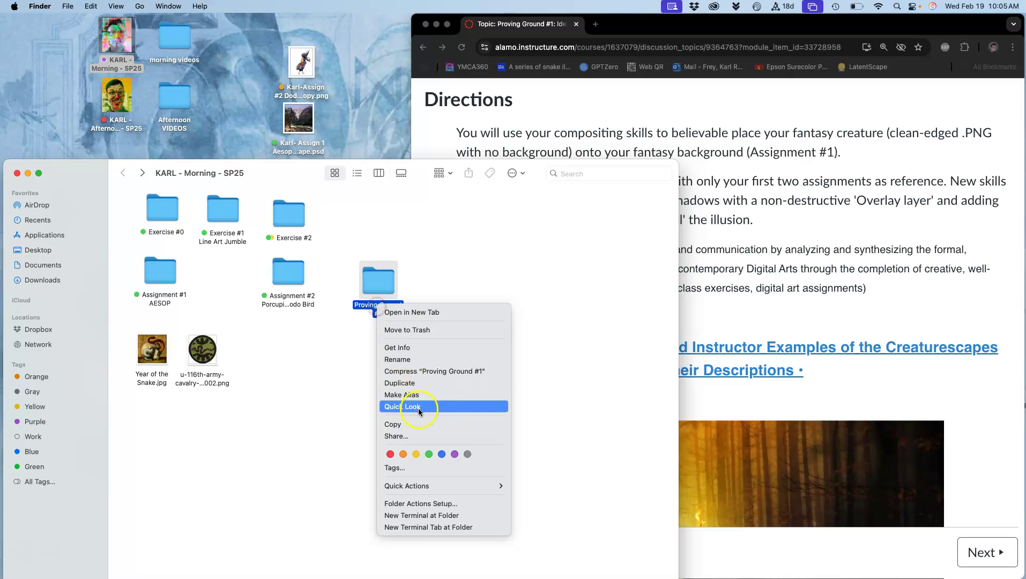
{"action": "left_click", "coordinate": [416, 456]}
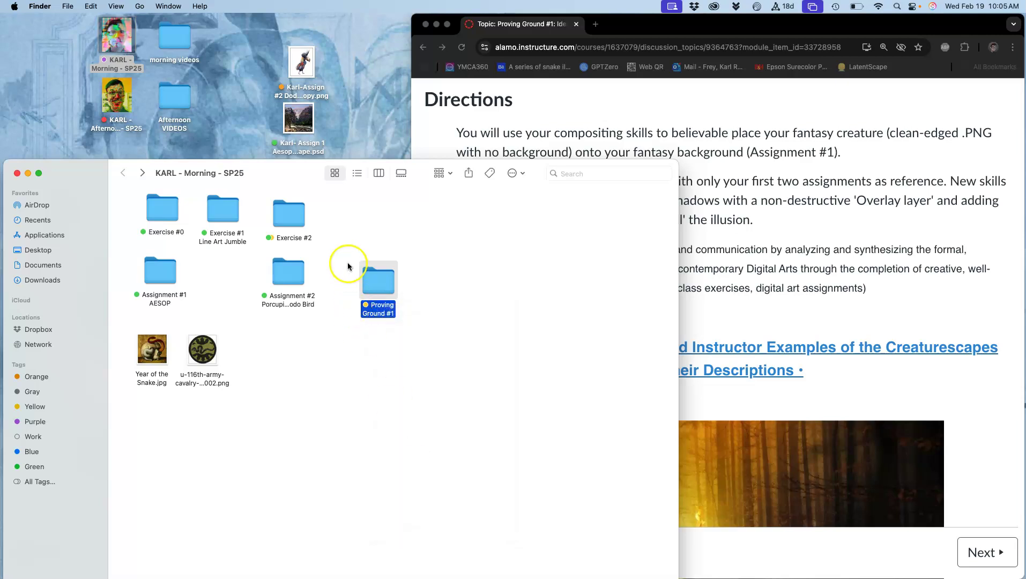
Rename the landscape PSD copy on the desktop, replacing "Assign" with "Proving Ground" in its file name
{"action": "left_click", "coordinate": [307, 148]}
{"action": "left_click", "coordinate": [310, 148]}
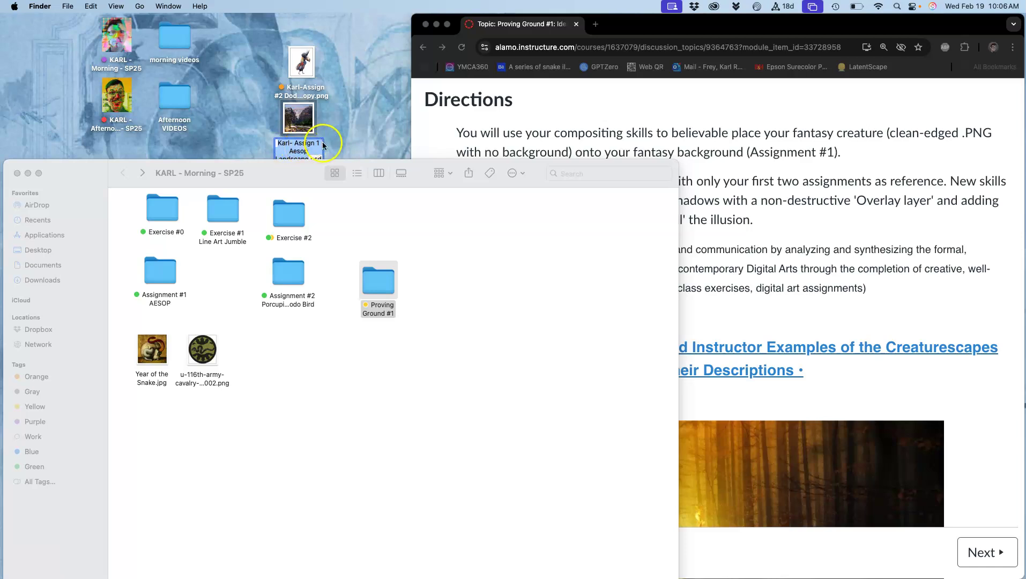
{"action": "left_click_drag", "start_coordinate": [302, 128], "coordinate": [366, 89]}
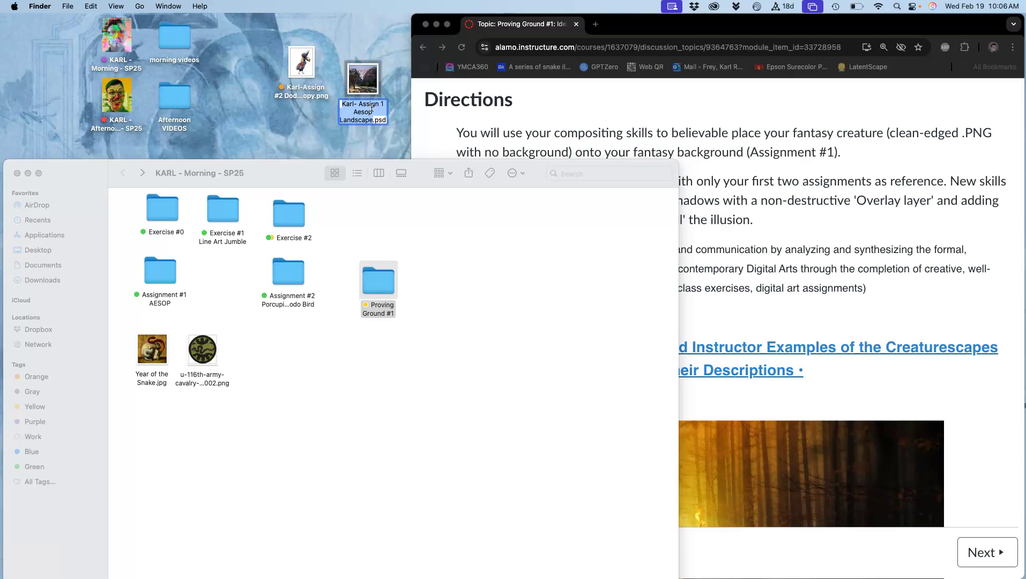
{"action": "left_click", "coordinate": [373, 107]}
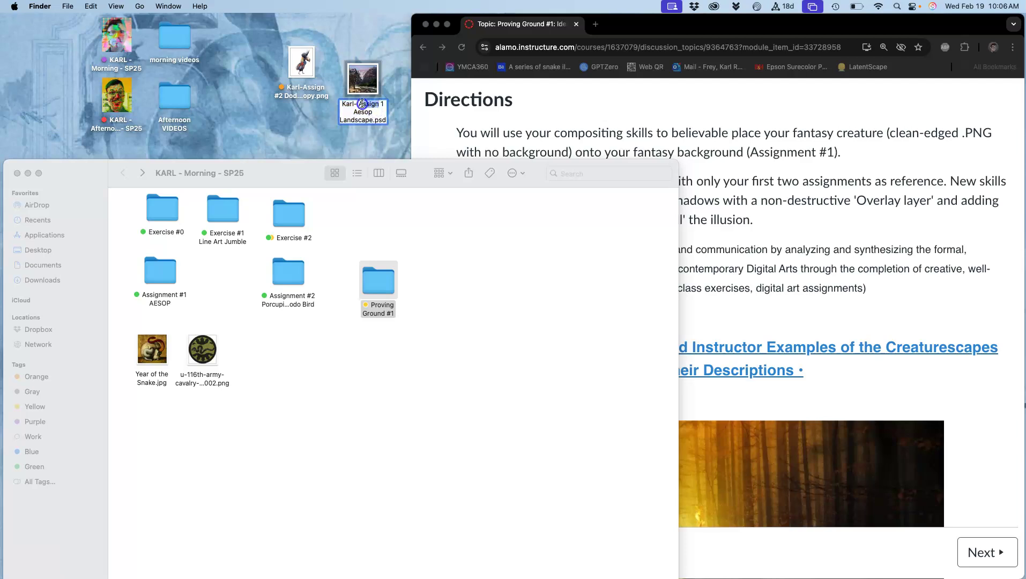
{"action": "type", "text": "Proving Ground"}
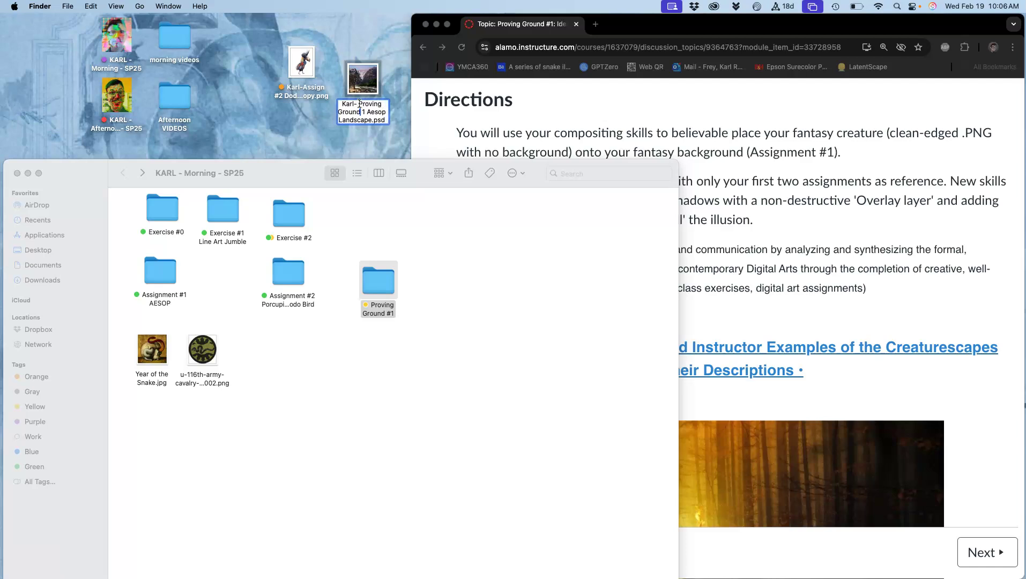
{"action": "left_click", "coordinate": [395, 118]}
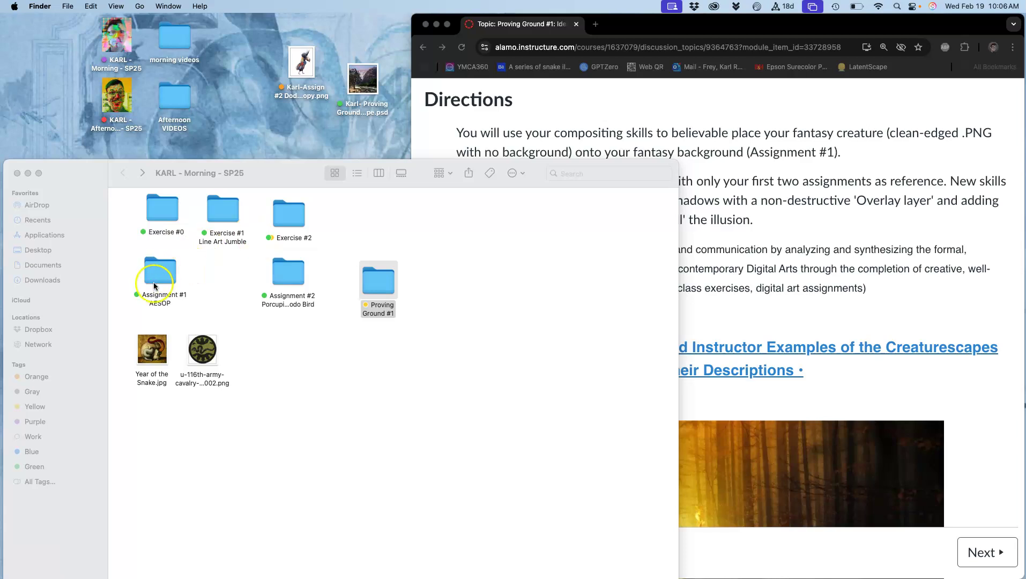
Move the landscape PSD and creature PNG from the desktop into the Proving Ground #1 folder and check the originals in both assignment folders
{"action": "left_click_drag", "start_coordinate": [363, 77], "coordinate": [378, 274]}
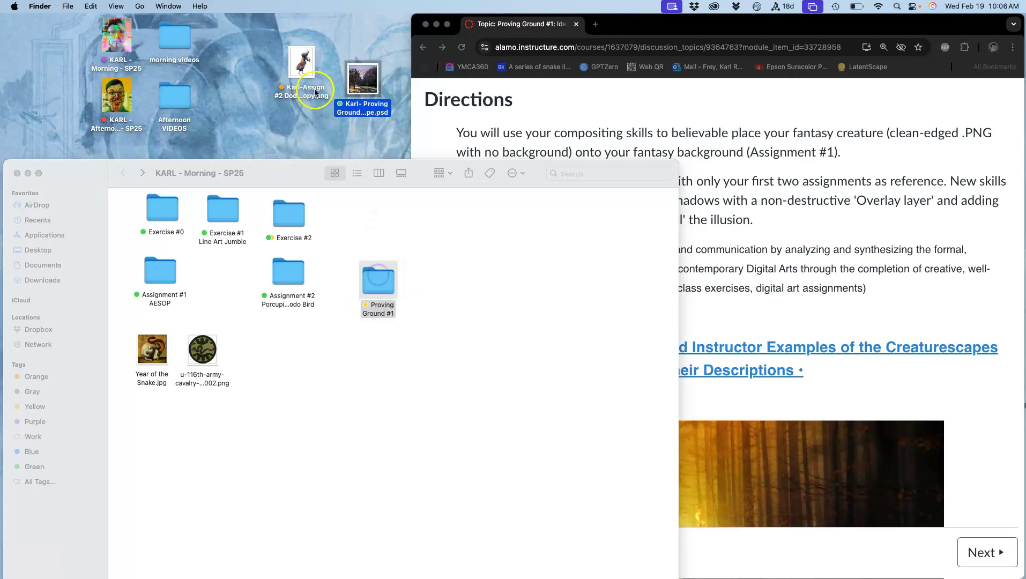
{"action": "left_click_drag", "start_coordinate": [301, 63], "coordinate": [380, 282]}
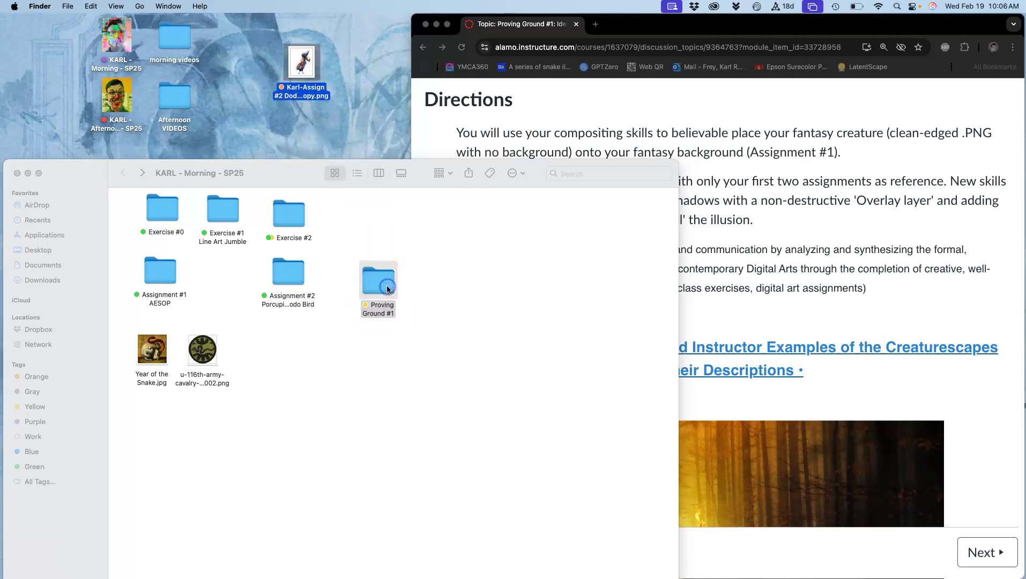
{"action": "double_click", "coordinate": [170, 282]}
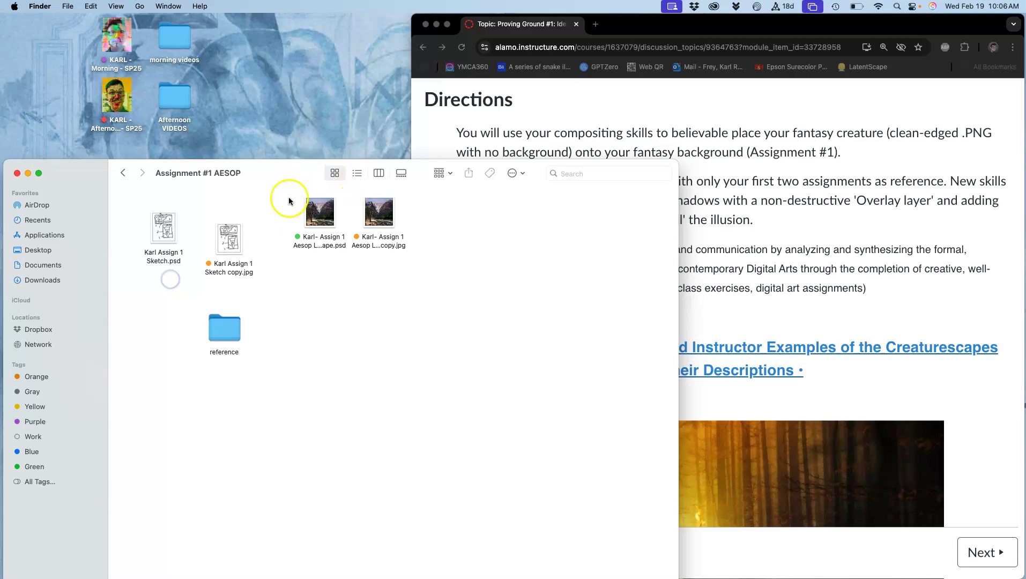
{"action": "left_click", "coordinate": [122, 174]}
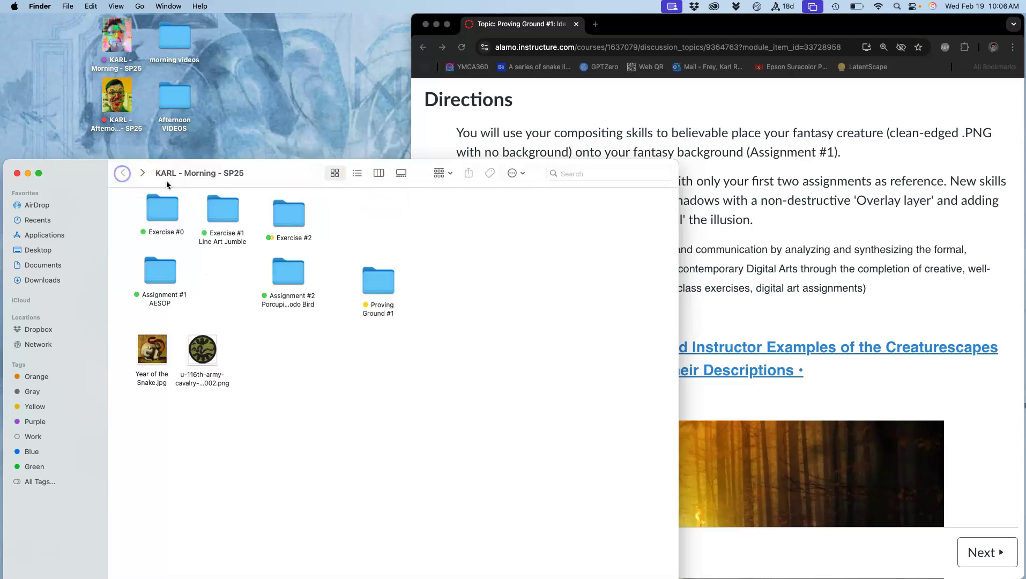
{"action": "double_click", "coordinate": [284, 268]}
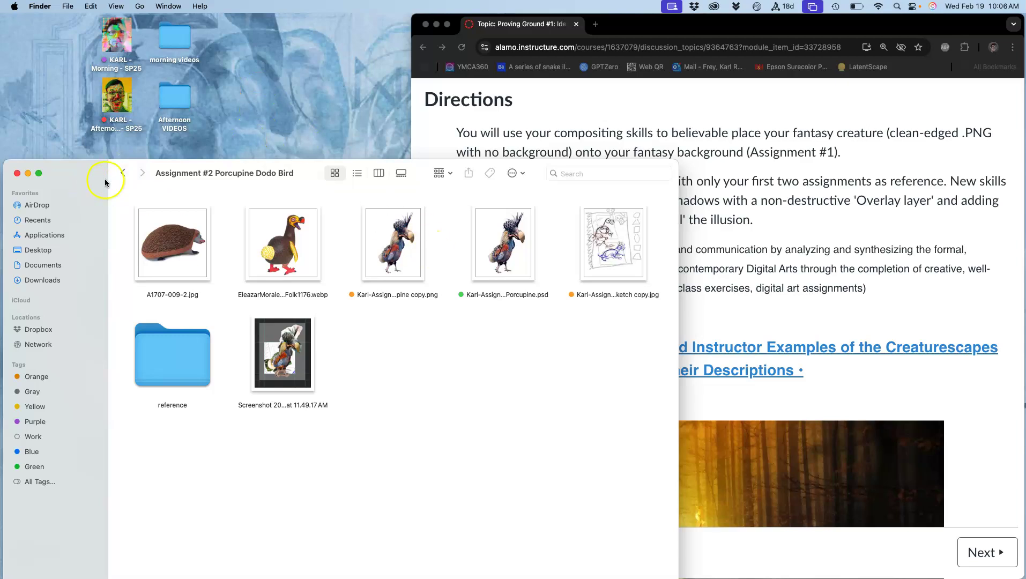
{"action": "left_click", "coordinate": [122, 173]}
Open the landscape PSD from the Proving Ground #1 folder in Adobe Photoshop 2025
{"action": "double_click", "coordinate": [378, 280]}
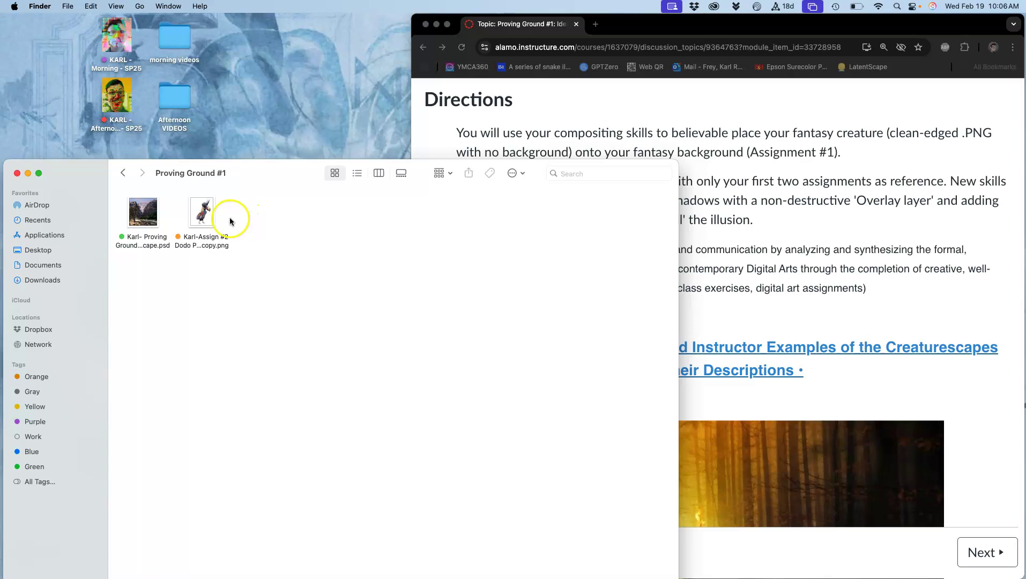
{"action": "right_click", "coordinate": [150, 215]}
{"action": "mouse_move", "coordinate": [168, 231]}
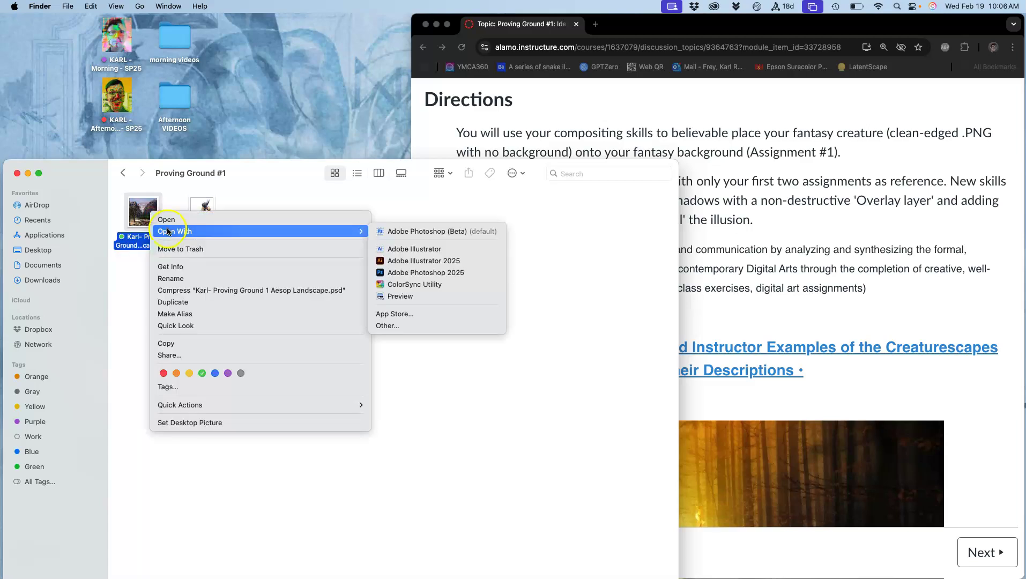
{"action": "left_click", "coordinate": [407, 271]}
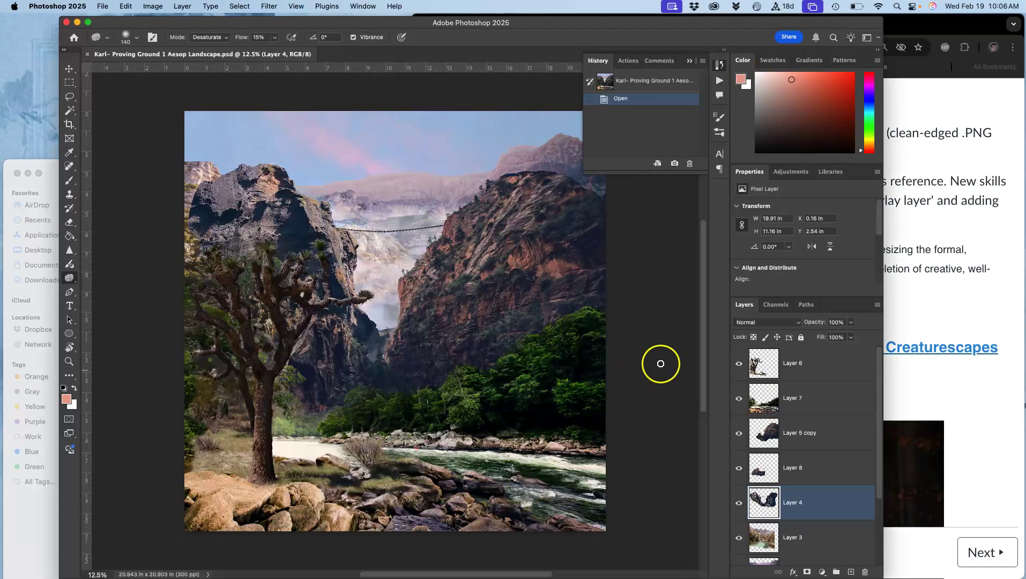
Inspect what Layer 6, Layer 7, Layer 5 copy, Layer 8 and Layer 4 contribute by hiding and showing each one
{"action": "scroll", "coordinate": [822, 376], "scroll_direction": "down", "scroll_amount": 3}
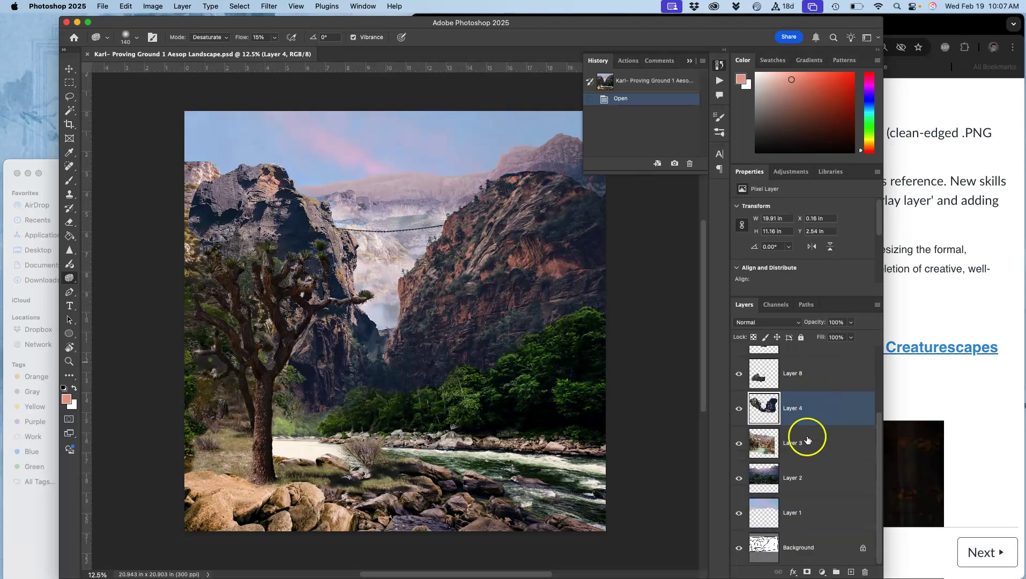
{"action": "scroll", "coordinate": [796, 411], "scroll_direction": "up", "scroll_amount": 3}
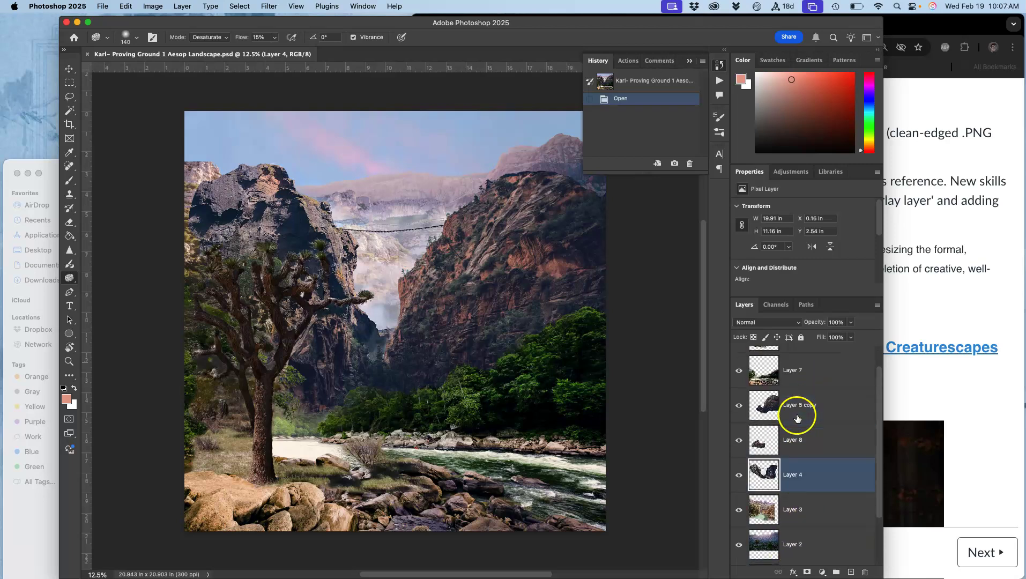
{"action": "left_click", "coordinate": [739, 363]}
{"action": "left_click", "coordinate": [738, 363]}
{"action": "left_click", "coordinate": [739, 363]}
{"action": "left_click", "coordinate": [739, 363]}
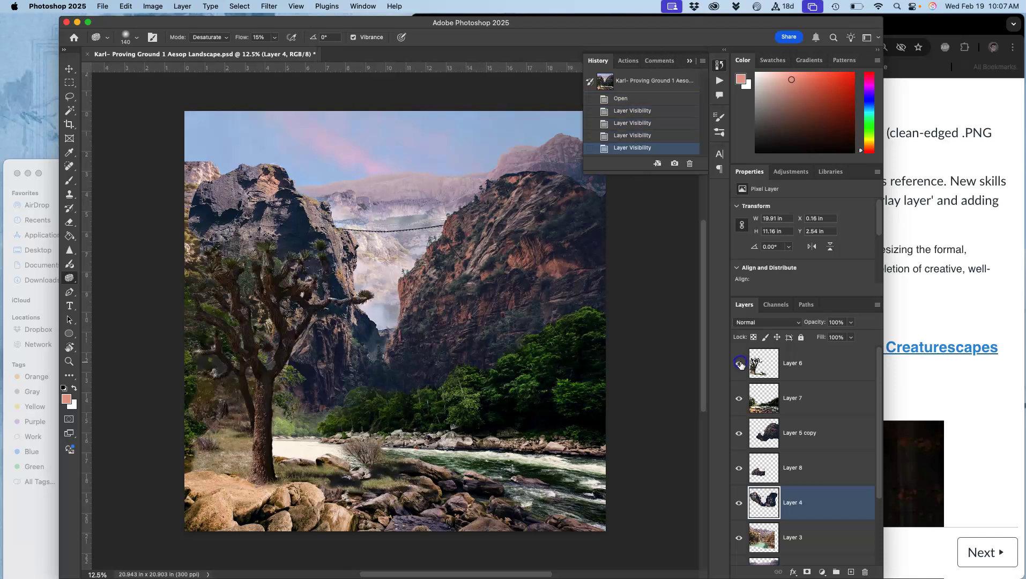
{"action": "left_click", "coordinate": [738, 398]}
{"action": "left_click", "coordinate": [738, 398]}
{"action": "left_click", "coordinate": [738, 398]}
{"action": "left_click", "coordinate": [738, 398]}
{"action": "left_click", "coordinate": [737, 434]}
{"action": "left_click", "coordinate": [737, 433]}
{"action": "left_click", "coordinate": [737, 434]}
{"action": "left_click", "coordinate": [737, 434]}
{"action": "left_click", "coordinate": [738, 468]}
{"action": "left_click", "coordinate": [738, 469]}
{"action": "left_click", "coordinate": [737, 469]}
{"action": "left_click", "coordinate": [737, 469]}
{"action": "left_click", "coordinate": [737, 469]}
{"action": "left_click", "coordinate": [737, 469]}
{"action": "left_click", "coordinate": [739, 503]}
{"action": "left_click", "coordinate": [739, 503]}
{"action": "left_click", "coordinate": [739, 503]}
{"action": "left_click", "coordinate": [739, 503]}
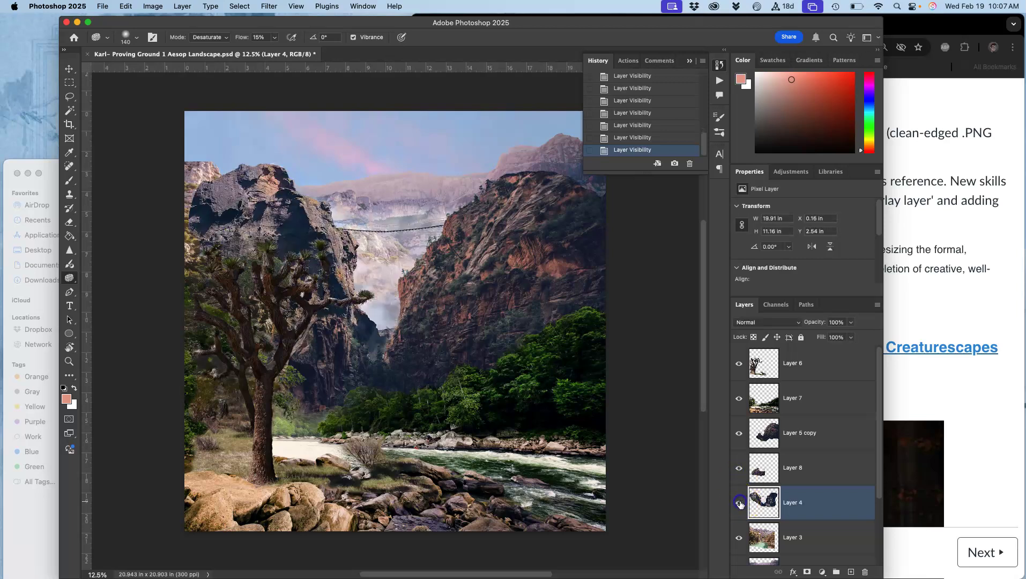
Inspect what Layer 3, Layer 2 and Layer 1 contribute by hiding and showing each one
{"action": "scroll", "coordinate": [740, 503], "scroll_direction": "down", "scroll_amount": 1}
{"action": "left_click", "coordinate": [738, 508]}
{"action": "left_click", "coordinate": [739, 508]}
{"action": "left_click", "coordinate": [738, 508]}
{"action": "left_click", "coordinate": [738, 508]}
{"action": "scroll", "coordinate": [739, 509], "scroll_direction": "down", "scroll_amount": 1}
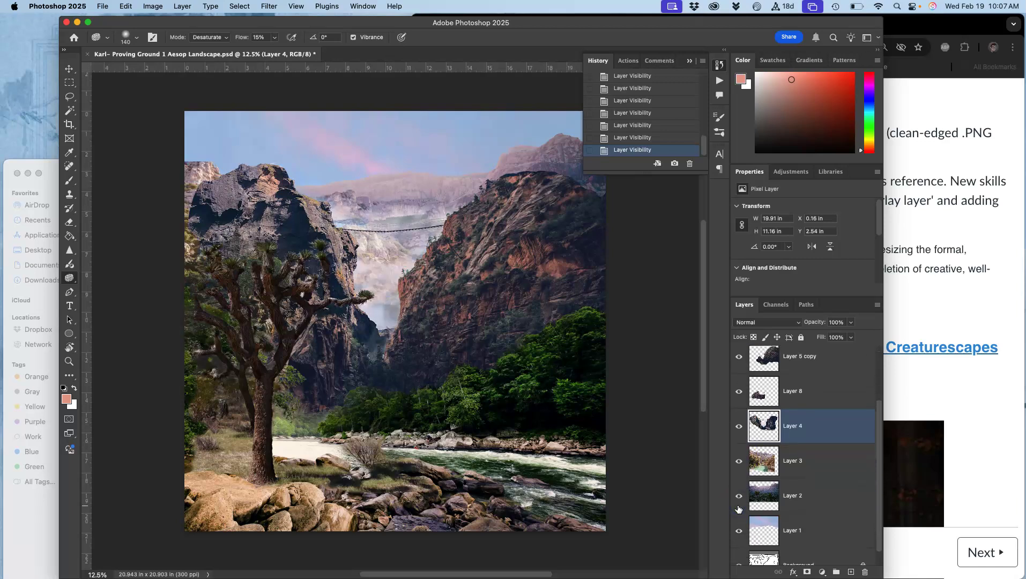
{"action": "left_click", "coordinate": [738, 498]}
{"action": "left_click", "coordinate": [738, 498]}
{"action": "left_click", "coordinate": [739, 497]}
{"action": "left_click", "coordinate": [739, 497]}
{"action": "scroll", "coordinate": [738, 498], "scroll_direction": "down", "scroll_amount": 1}
{"action": "left_click", "coordinate": [738, 513]}
{"action": "left_click", "coordinate": [738, 513]}
{"action": "left_click", "coordinate": [738, 513]}
{"action": "left_click", "coordinate": [739, 513]}
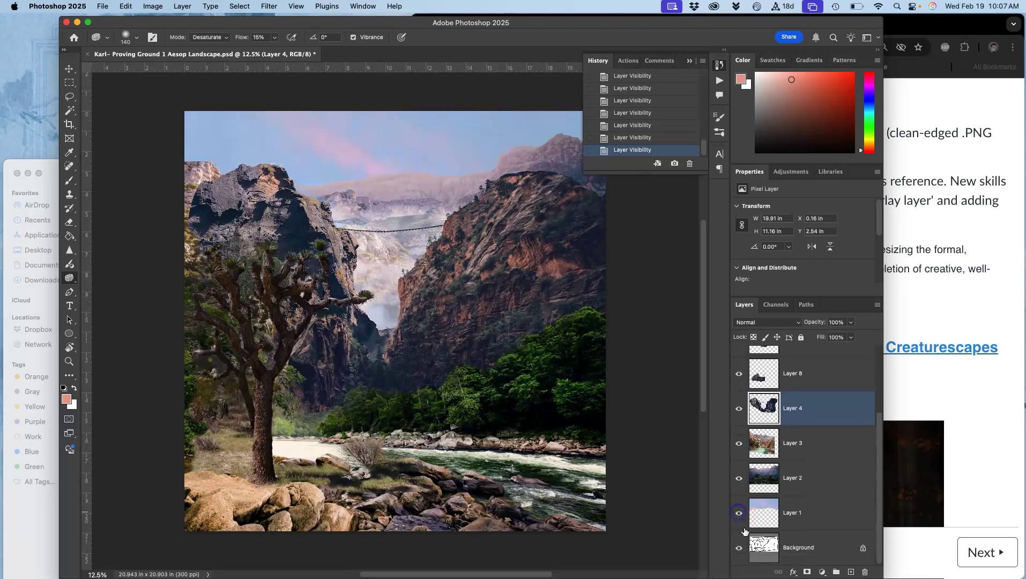
Delete the Background layer holding the sketch
{"action": "left_click", "coordinate": [762, 550]}
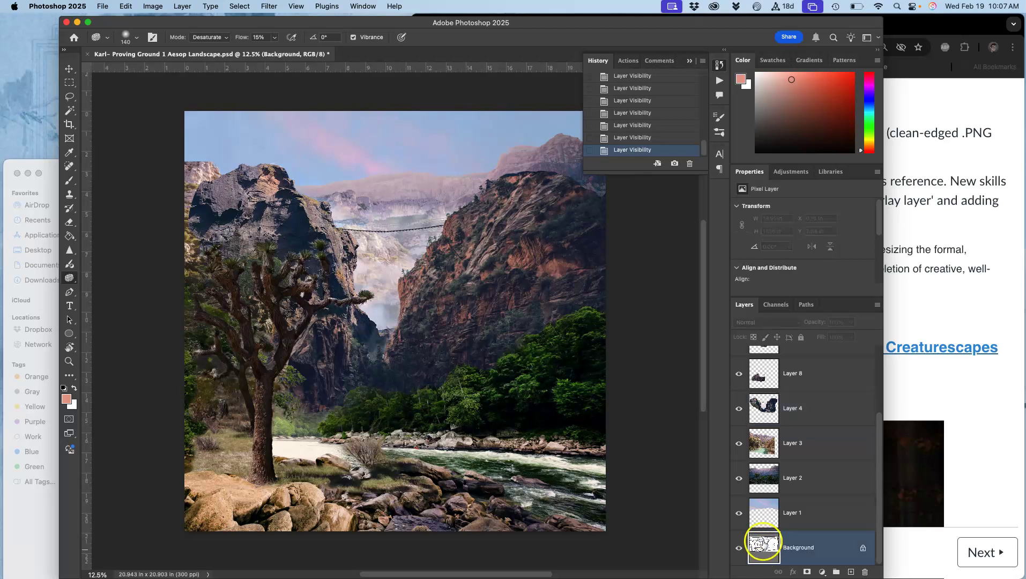
{"action": "left_click", "coordinate": [737, 547]}
{"action": "left_click_drag", "start_coordinate": [775, 547], "coordinate": [864, 572]}
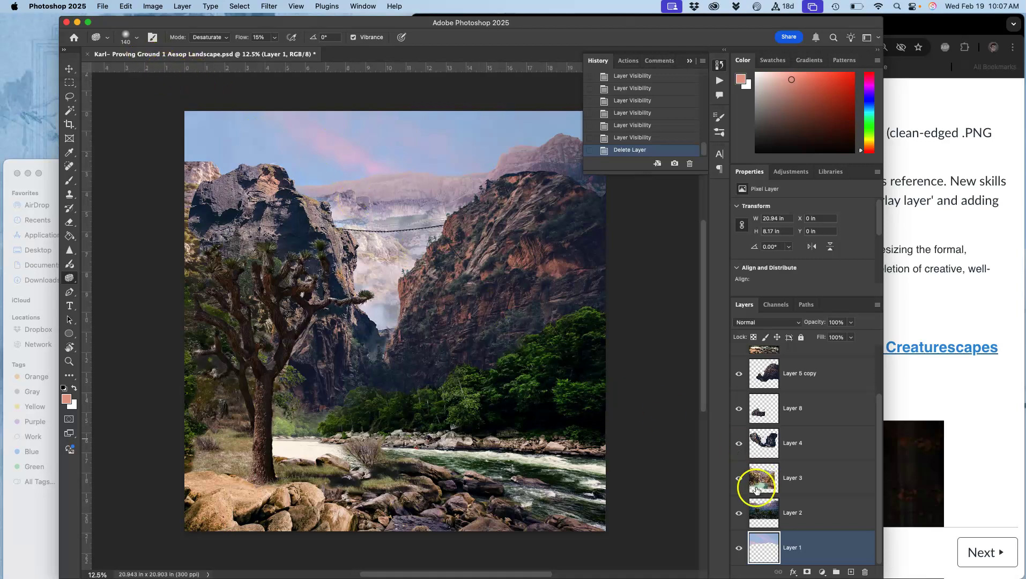
Review the remaining layer stack, hiding and showing Layer 6 and Layer 7 to see their foreground parts
{"action": "scroll", "coordinate": [781, 435], "scroll_direction": "up", "scroll_amount": 2}
{"action": "scroll", "coordinate": [781, 436], "scroll_direction": "up", "scroll_amount": 1}
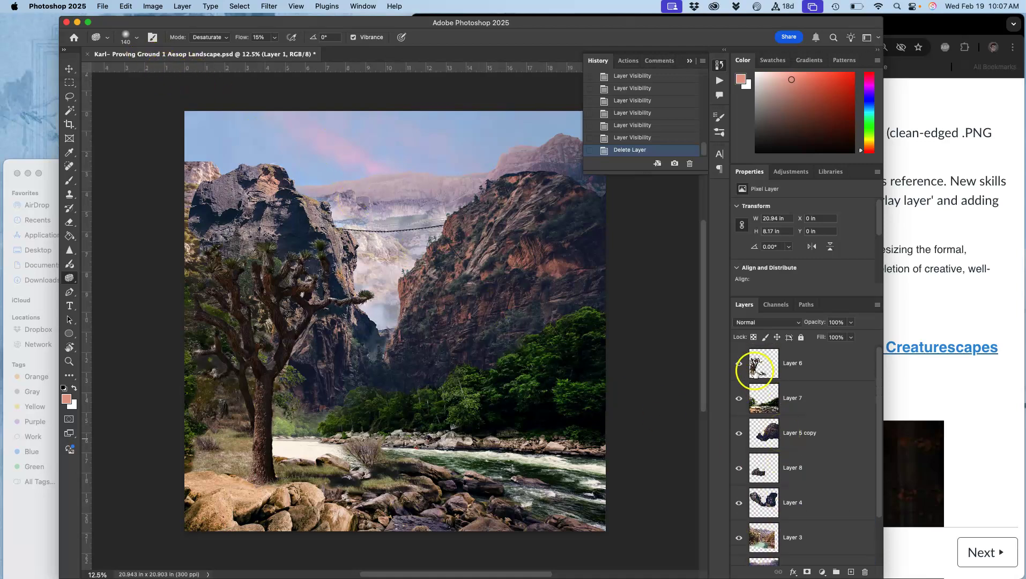
{"action": "left_click", "coordinate": [739, 363]}
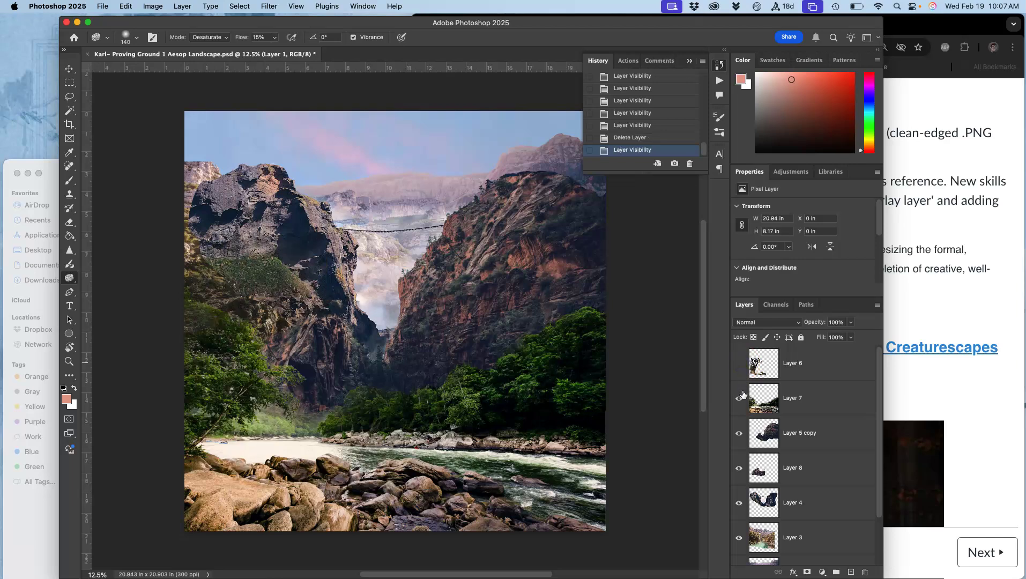
{"action": "left_click", "coordinate": [739, 363]}
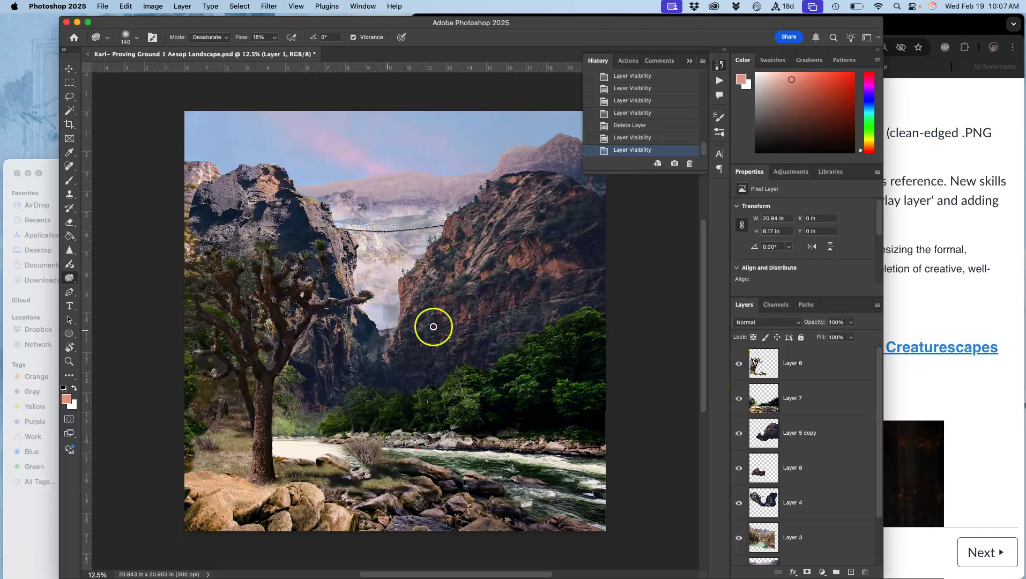
{"action": "scroll", "coordinate": [793, 397], "scroll_direction": "down", "scroll_amount": 2}
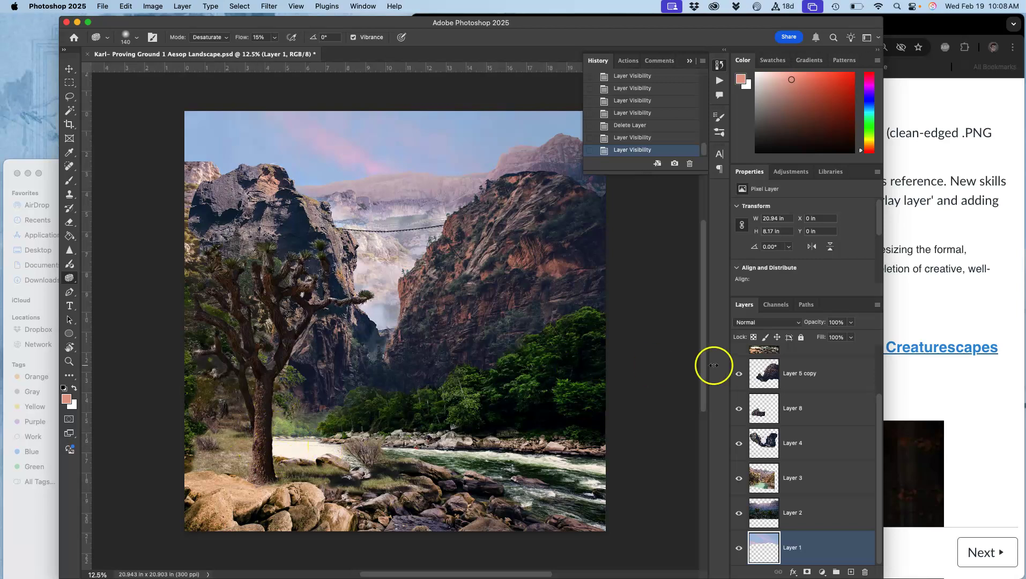
{"action": "scroll", "coordinate": [791, 422], "scroll_direction": "up", "scroll_amount": 3}
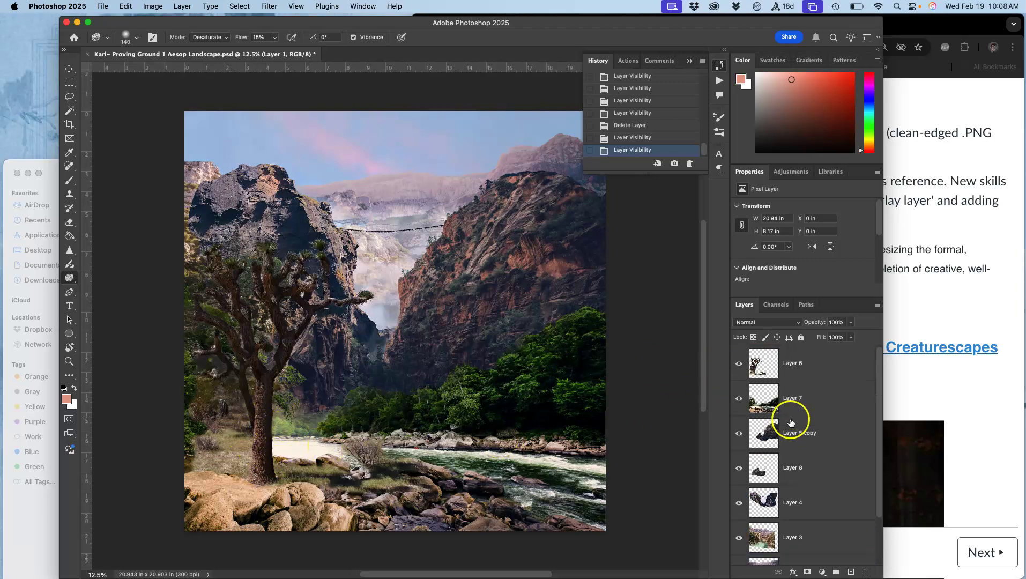
{"action": "left_click", "coordinate": [738, 398]}
{"action": "left_click", "coordinate": [738, 397]}
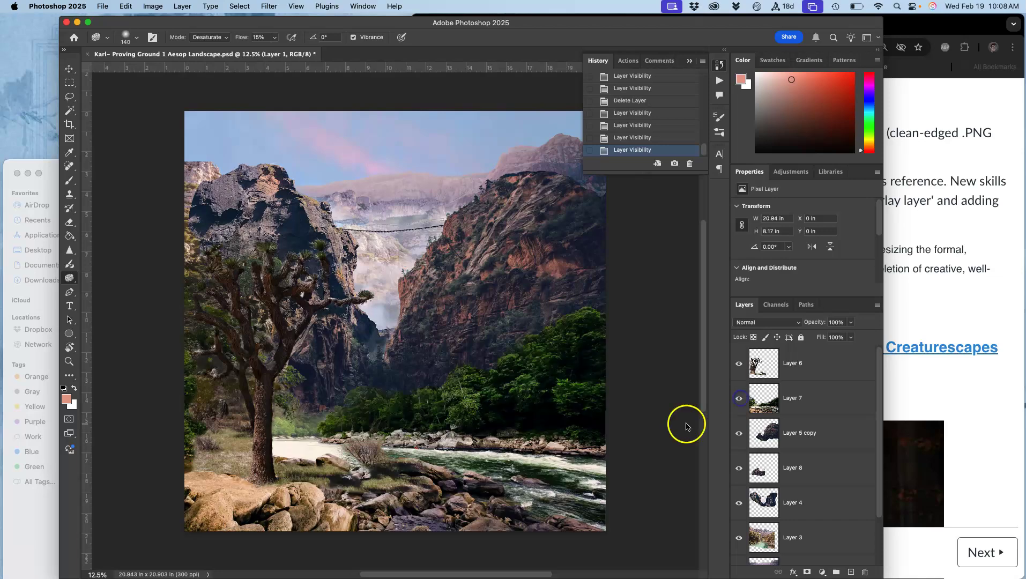
Examine the riverbank, rocks and grass around the tree trunk at 25% zoom for a place to put the creature
{"action": "key", "text": "super+equal"}
{"action": "key", "text": "super+equal"}
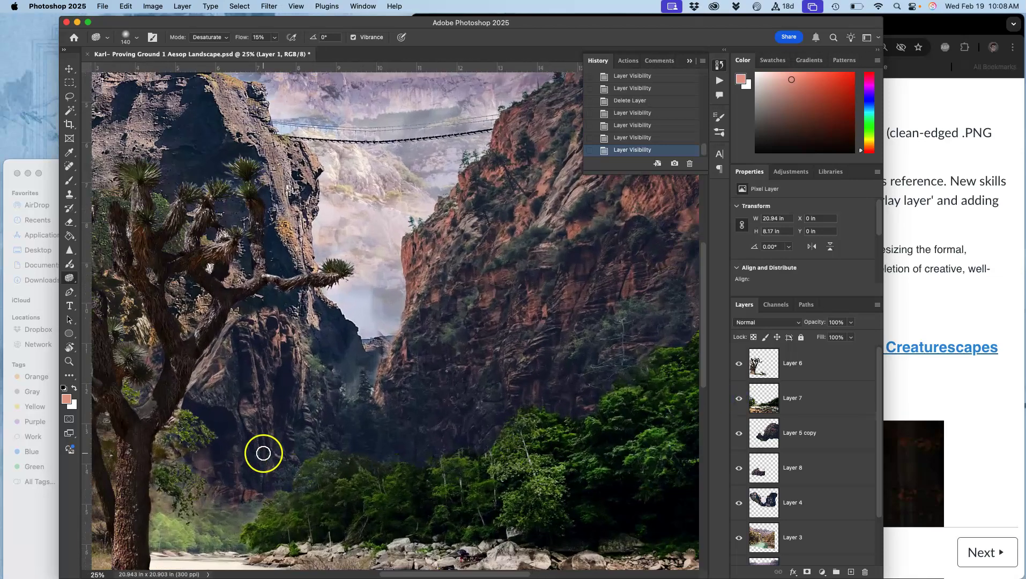
{"action": "scroll", "coordinate": [263, 452], "scroll_direction": "down", "scroll_amount": 5}
{"action": "scroll", "coordinate": [263, 453], "scroll_direction": "left", "scroll_amount": 4}
{"action": "scroll", "coordinate": [448, 421], "scroll_direction": "down", "scroll_amount": 2}
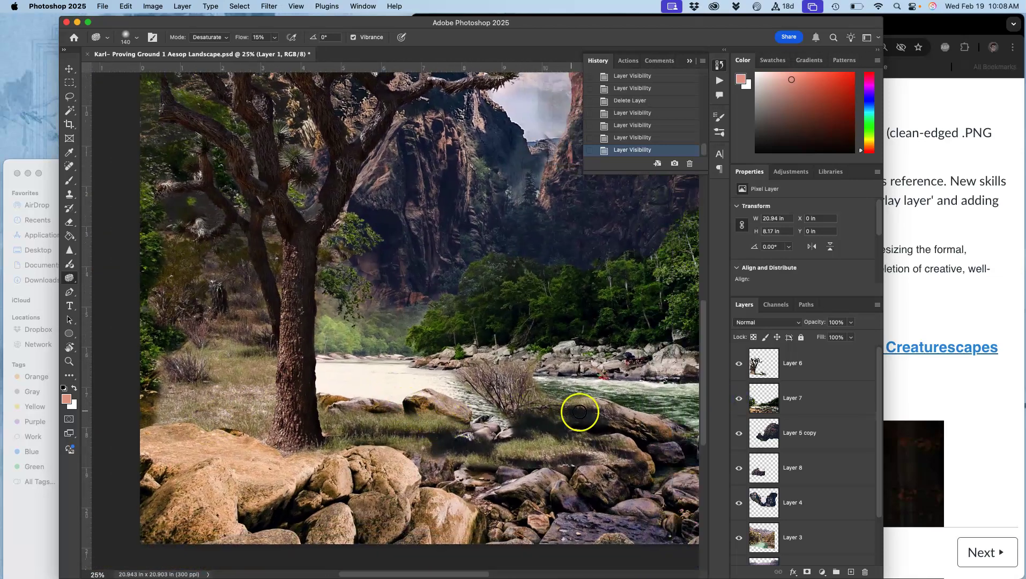
{"action": "scroll", "coordinate": [605, 407], "scroll_direction": "right", "scroll_amount": 3}
{"action": "scroll", "coordinate": [632, 428], "scroll_direction": "down", "scroll_amount": 1}
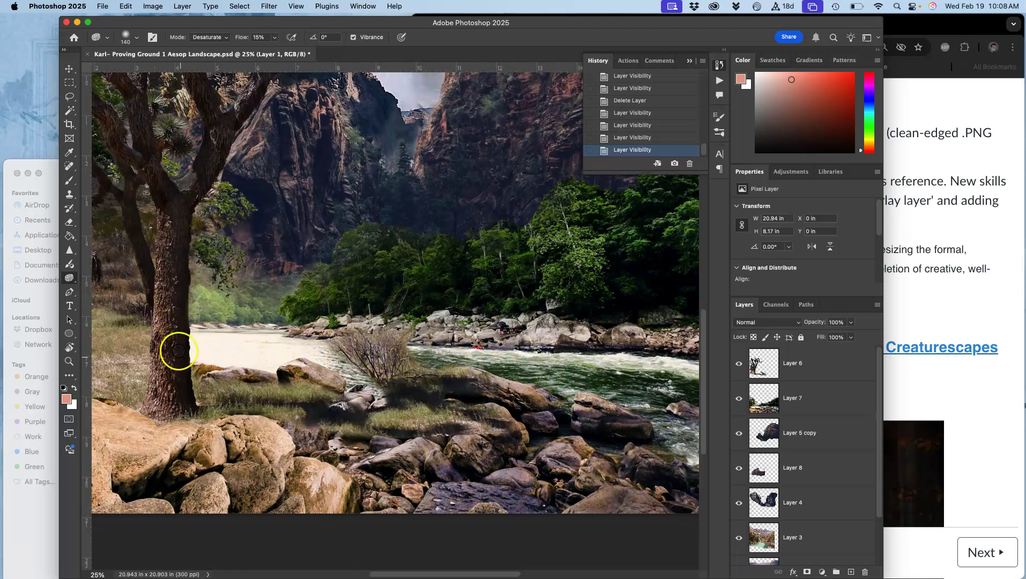
{"action": "scroll", "coordinate": [180, 348], "scroll_direction": "left", "scroll_amount": 2}
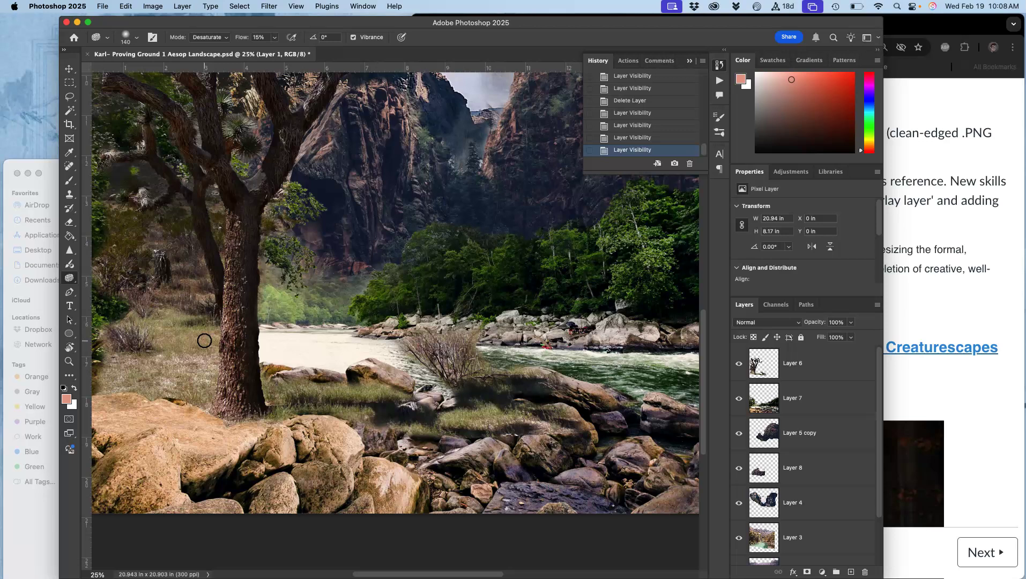
{"action": "mouse_move", "coordinate": [286, 353]}
{"action": "left_mouse_down"}
{"action": "mouse_move", "coordinate": [197, 334]}
{"action": "mouse_move", "coordinate": [222, 347]}
{"action": "left_mouse_up"}
Compare the foreground with and without Layer 6 to see which tree, grass and rocks belong to it
{"action": "left_click", "coordinate": [739, 364]}
{"action": "left_click", "coordinate": [739, 364]}
{"action": "left_click", "coordinate": [739, 364]}
{"action": "left_click", "coordinate": [739, 364]}
{"action": "left_click", "coordinate": [739, 364]}
{"action": "left_click", "coordinate": [739, 364]}
{"action": "left_click", "coordinate": [739, 365]}
{"action": "left_click", "coordinate": [739, 364]}
On Layer 6, lasso a patch of grass about 1.63 in wide and 0.71 in high along the trunk's left edge
{"action": "left_click", "coordinate": [766, 369]}
{"action": "key", "text": "super+equal"}
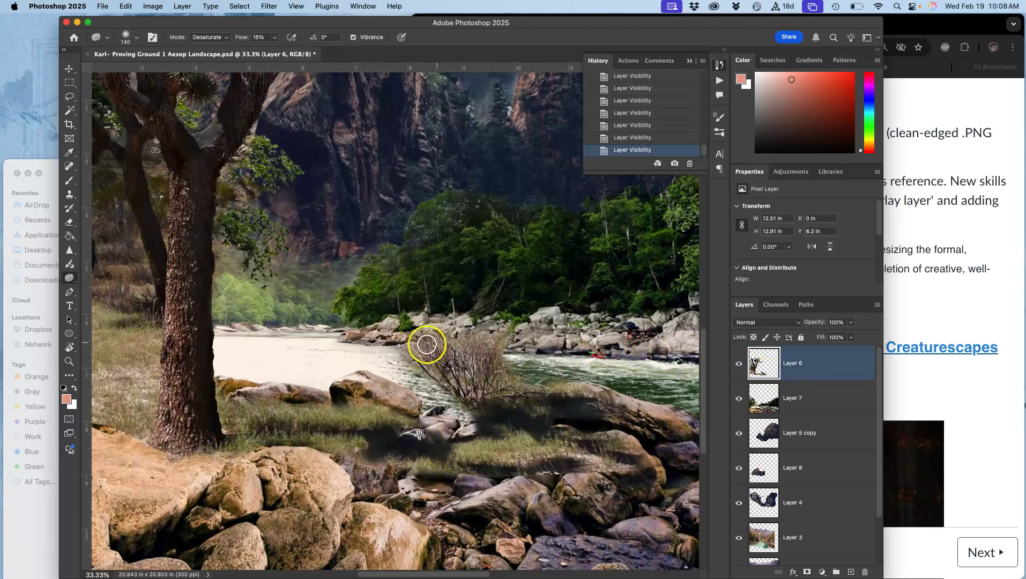
{"action": "key", "text": "super+equal"}
{"action": "key", "text": "super+equal"}
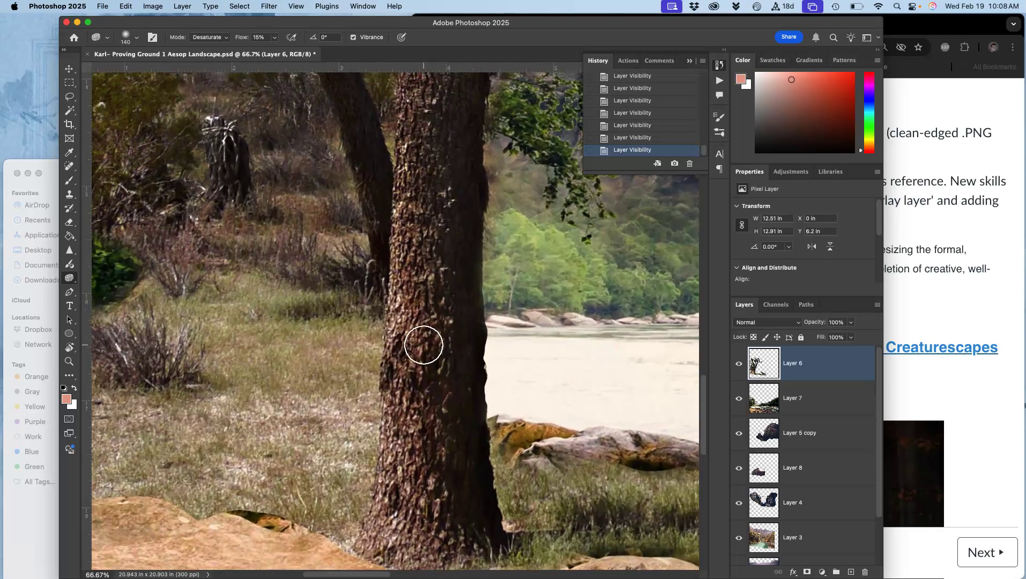
{"action": "scroll", "coordinate": [423, 345], "scroll_direction": "down", "scroll_amount": 2}
{"action": "scroll", "coordinate": [423, 345], "scroll_direction": "left", "scroll_amount": 3}
{"action": "left_click", "coordinate": [74, 103]}
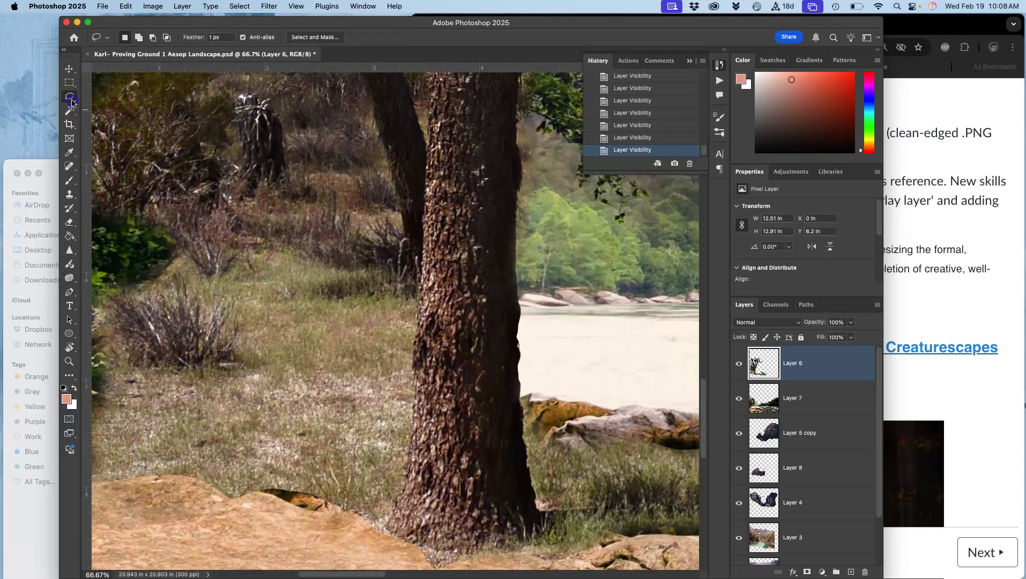
{"action": "left_click_drag", "start_coordinate": [417, 308], "coordinate": [416, 307]}
{"action": "left_click_drag", "start_coordinate": [400, 298], "coordinate": [403, 297]}
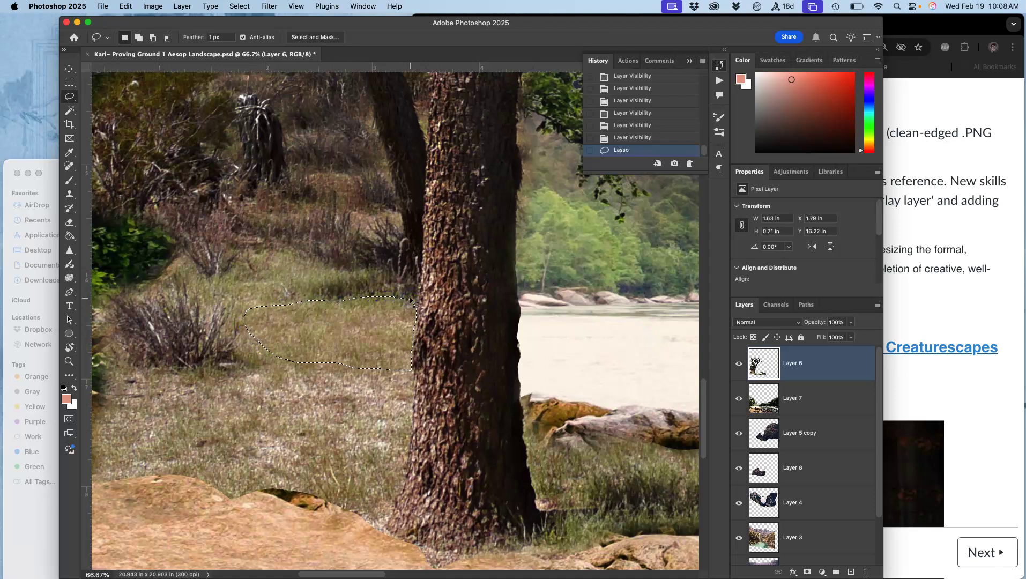
Erase the selected grass beside the trunk on Layer 6 at 59% opacity to reveal the river, keeping the trunk intact, and deselect
{"action": "left_click", "coordinate": [70, 224]}
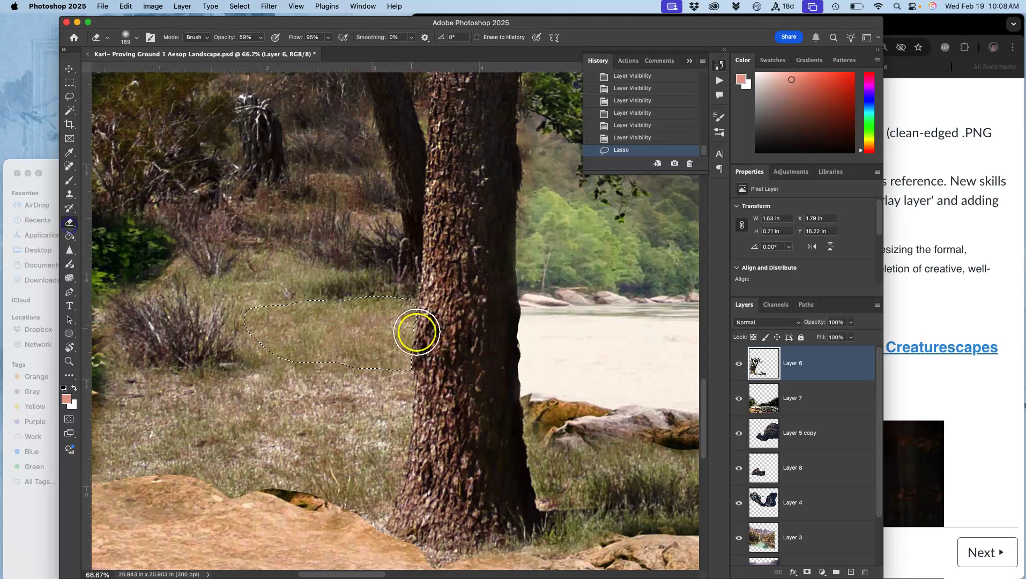
{"action": "left_click_drag", "start_coordinate": [405, 342], "coordinate": [339, 338]}
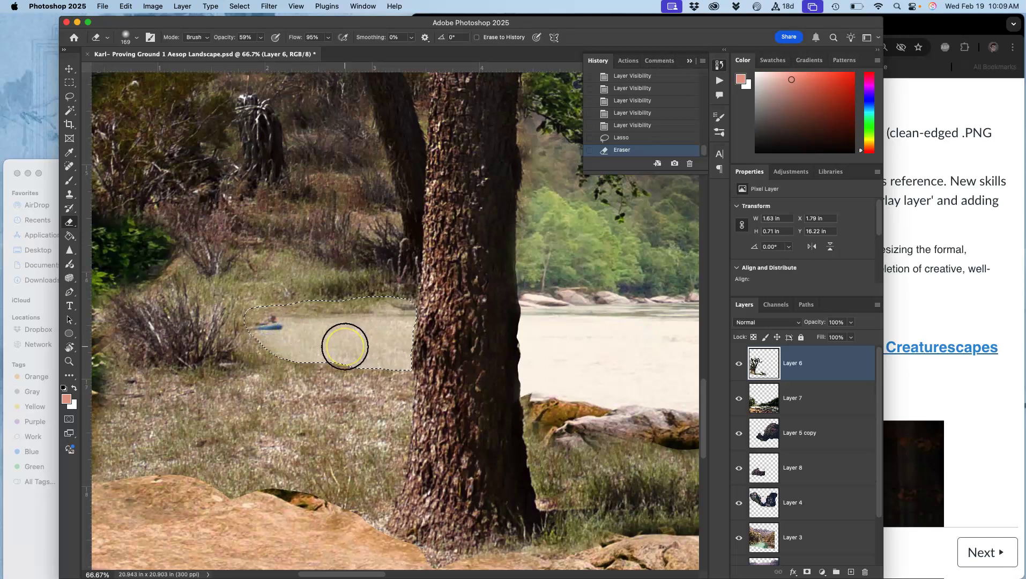
{"action": "key", "text": "super+z"}
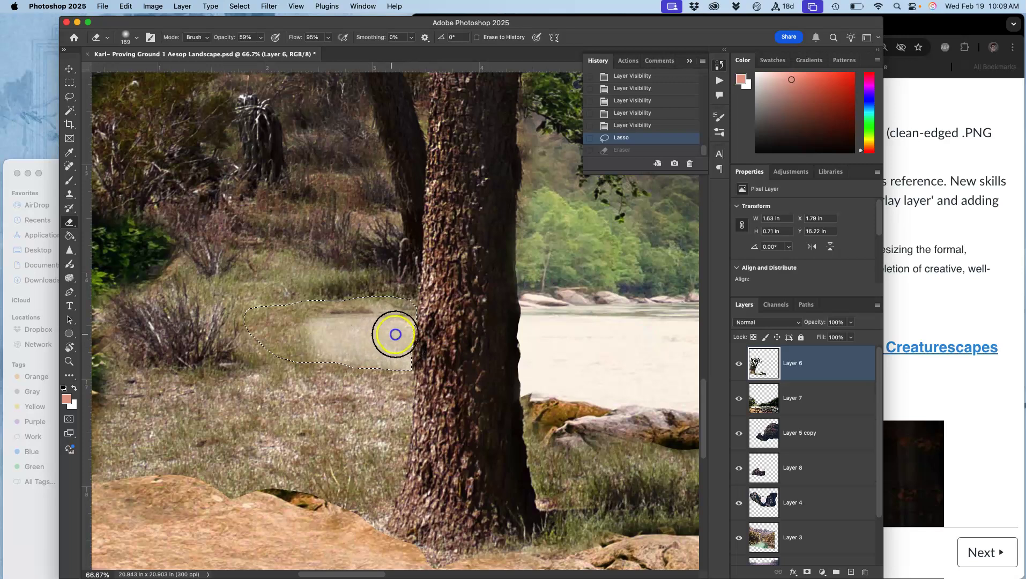
{"action": "left_click", "coordinate": [403, 333]}
{"action": "left_click", "coordinate": [399, 332]}
{"action": "left_click", "coordinate": [400, 333]}
{"action": "left_click", "coordinate": [400, 333]}
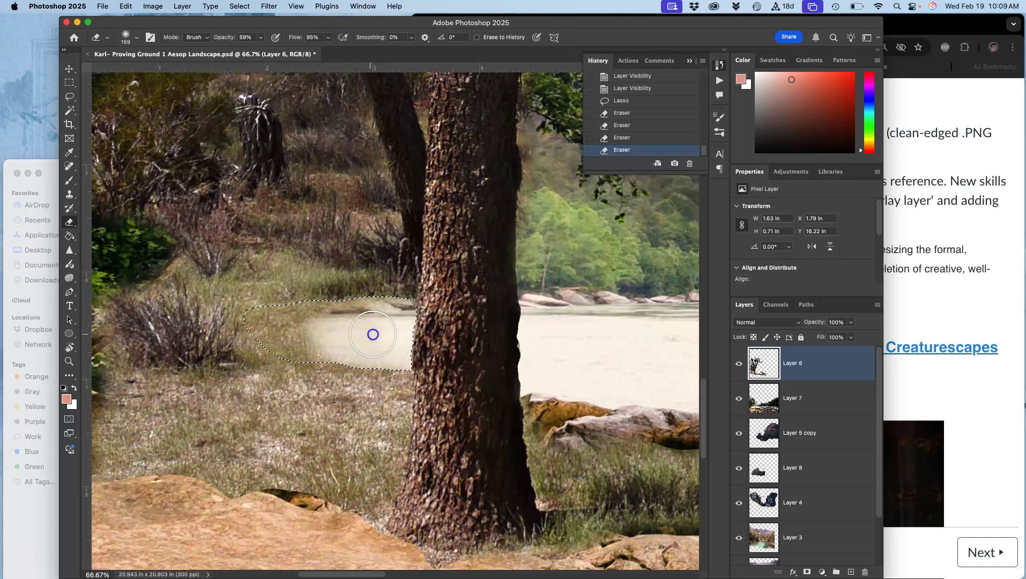
{"action": "left_click", "coordinate": [396, 346]}
{"action": "key", "text": "super+d"}
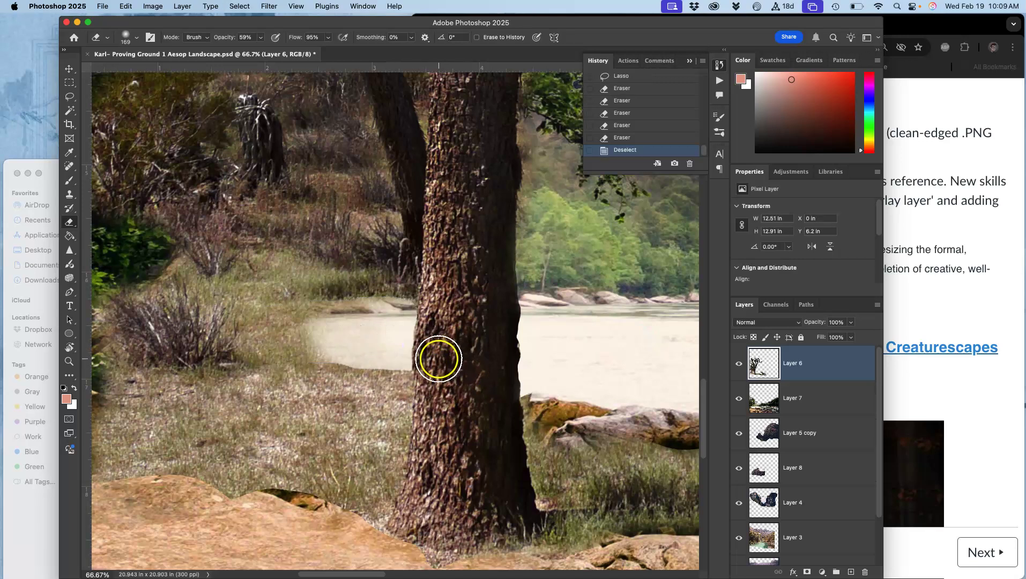
{"action": "left_click_drag", "start_coordinate": [422, 356], "coordinate": [422, 356]}
{"action": "key", "text": "super+z"}
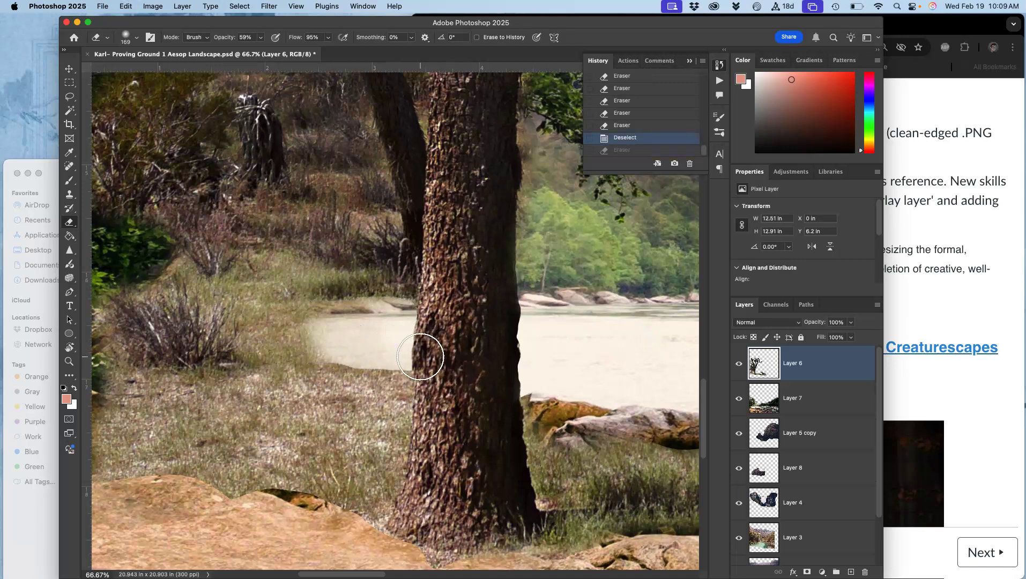
Soften the grassy edge of the river opening on Layer 6 with the Eraser at 21% opacity
{"action": "scroll", "coordinate": [420, 356], "scroll_direction": "up", "scroll_amount": 10}
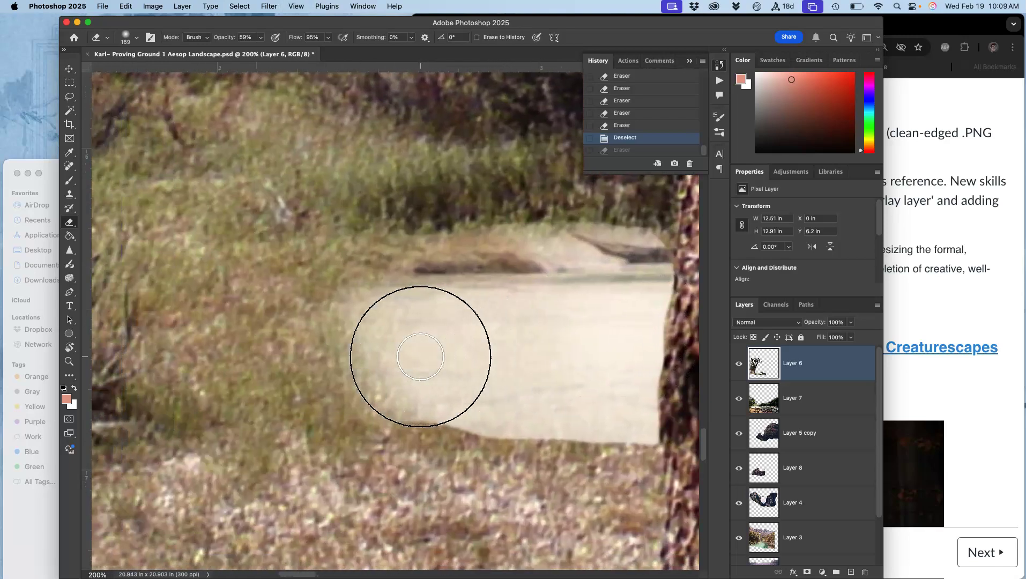
{"action": "scroll", "coordinate": [421, 356], "scroll_direction": "left", "scroll_amount": 5}
{"action": "left_click", "coordinate": [260, 39]}
{"action": "left_click_drag", "start_coordinate": [260, 48], "coordinate": [243, 51]}
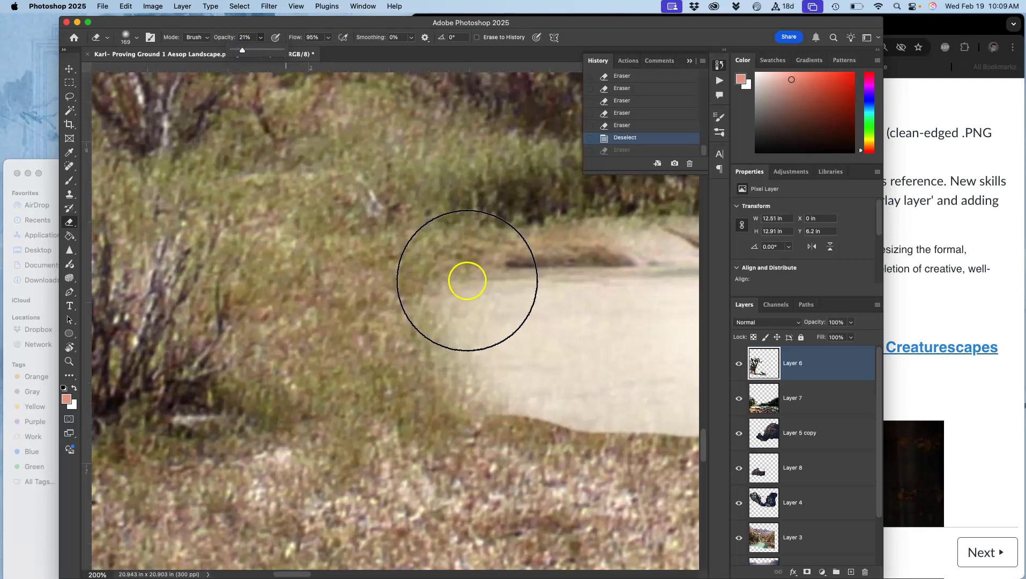
{"action": "left_click", "coordinate": [467, 282]}
{"action": "left_click", "coordinate": [468, 282]}
{"action": "left_click", "coordinate": [468, 279]}
{"action": "left_click", "coordinate": [468, 278]}
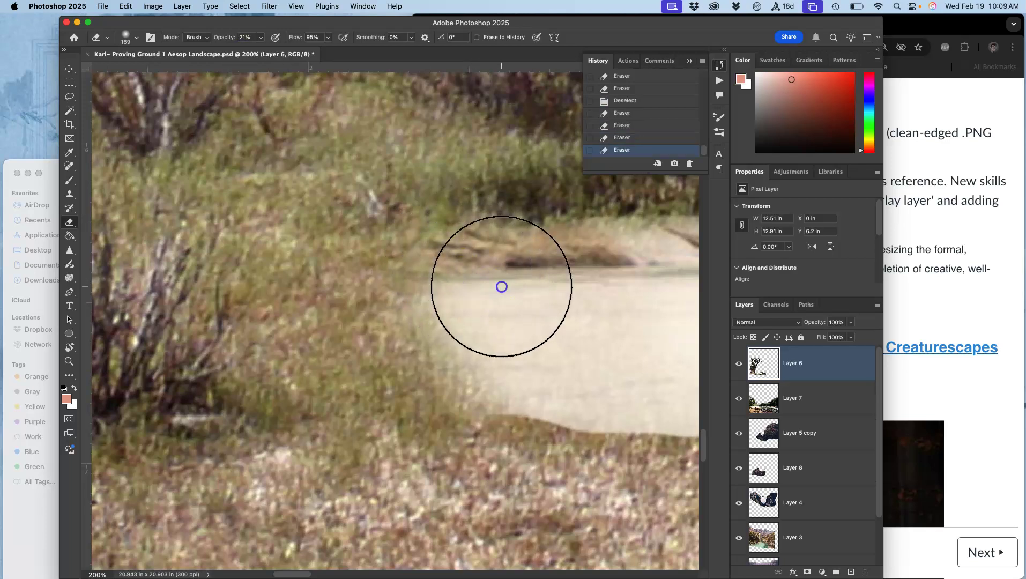
{"action": "left_click", "coordinate": [541, 285]}
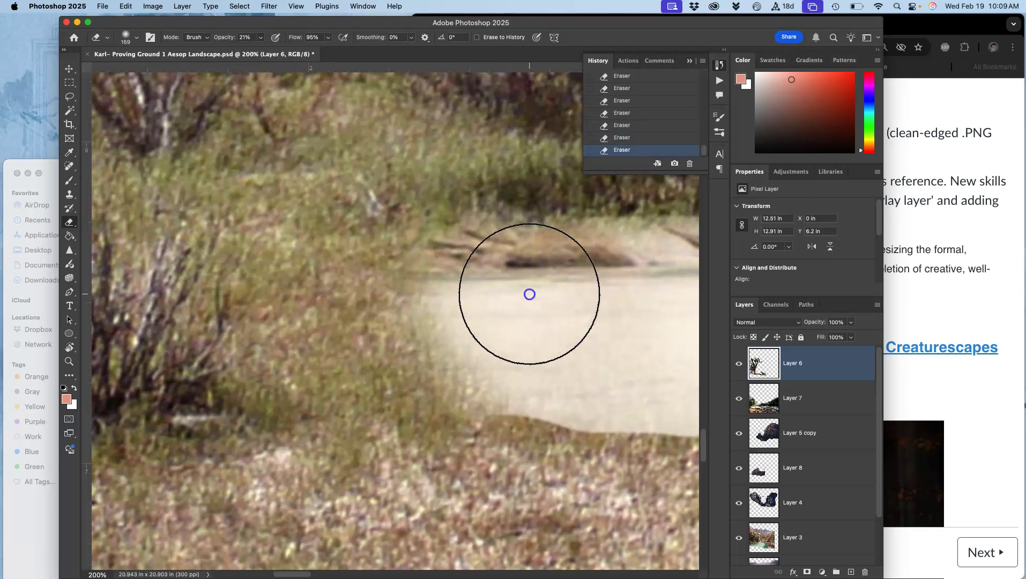
{"action": "mouse_move", "coordinate": [519, 327]}
{"action": "left_mouse_down"}
{"action": "mouse_move", "coordinate": [520, 304]}
{"action": "mouse_move", "coordinate": [531, 335]}
{"action": "left_mouse_up"}
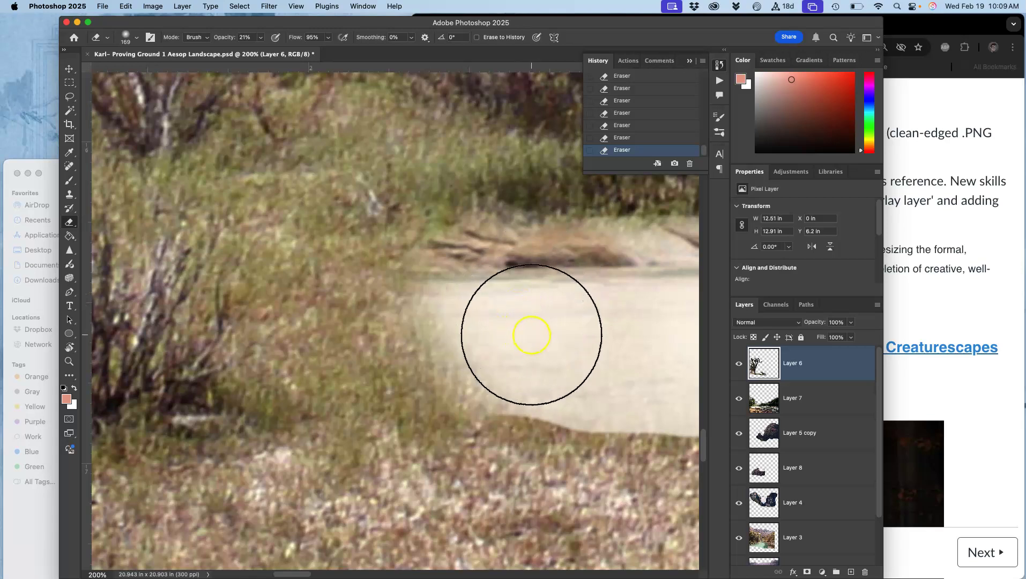
{"action": "scroll", "coordinate": [532, 335], "scroll_direction": "down", "scroll_amount": 6}
{"action": "mouse_move", "coordinate": [559, 366]}
{"action": "left_mouse_down"}
{"action": "mouse_move", "coordinate": [465, 387]}
{"action": "mouse_move", "coordinate": [335, 348]}
{"action": "left_mouse_up"}
{"action": "scroll", "coordinate": [334, 348], "scroll_direction": "up", "scroll_amount": 6}
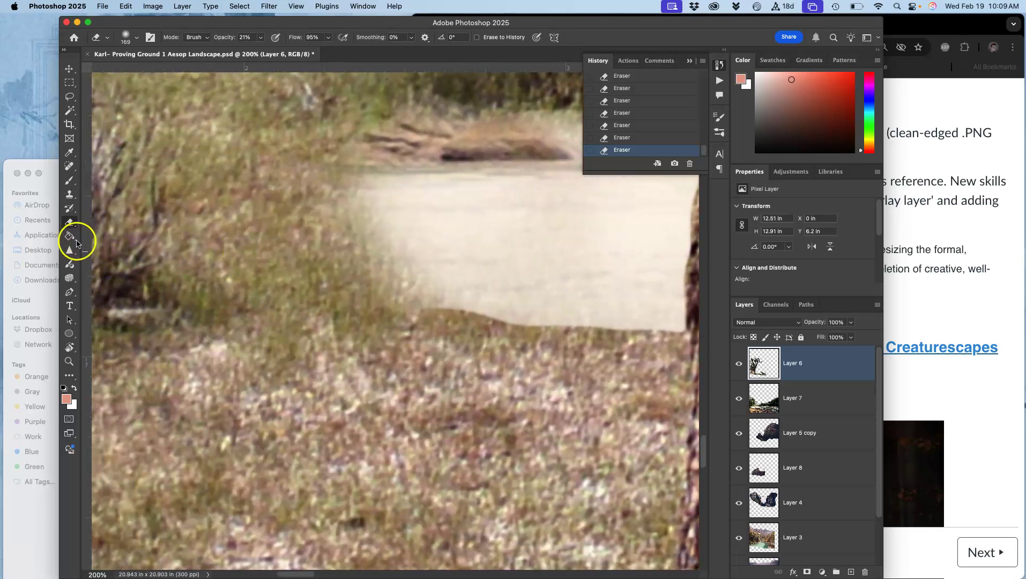
Dodge the river opening beside the trunk on Layer 6, using midtones at 23% exposure
{"action": "left_click", "coordinate": [70, 282]}
{"action": "left_click", "coordinate": [100, 279]}
{"action": "scroll", "coordinate": [456, 317], "scroll_direction": "right", "scroll_amount": 5}
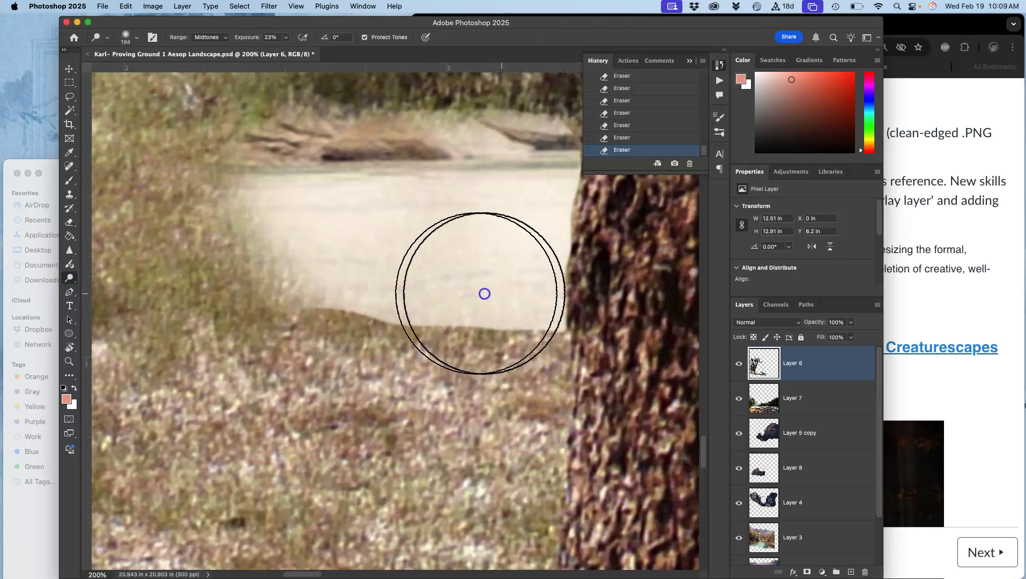
{"action": "left_click", "coordinate": [452, 291]}
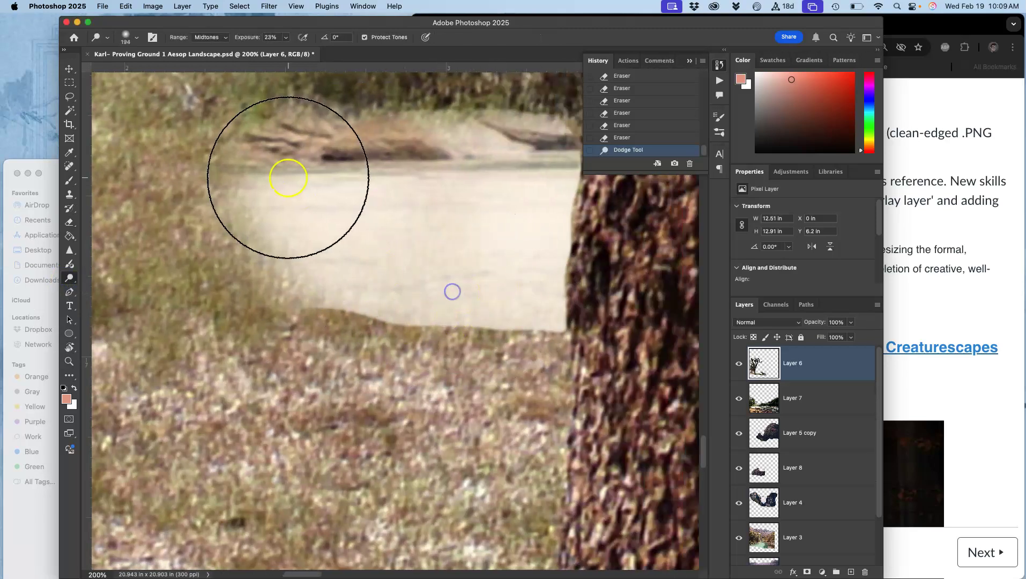
Burn the grass around the river opening on Layer 6, using midtones at 23% exposure
{"action": "left_click", "coordinate": [71, 278]}
{"action": "left_click", "coordinate": [107, 287]}
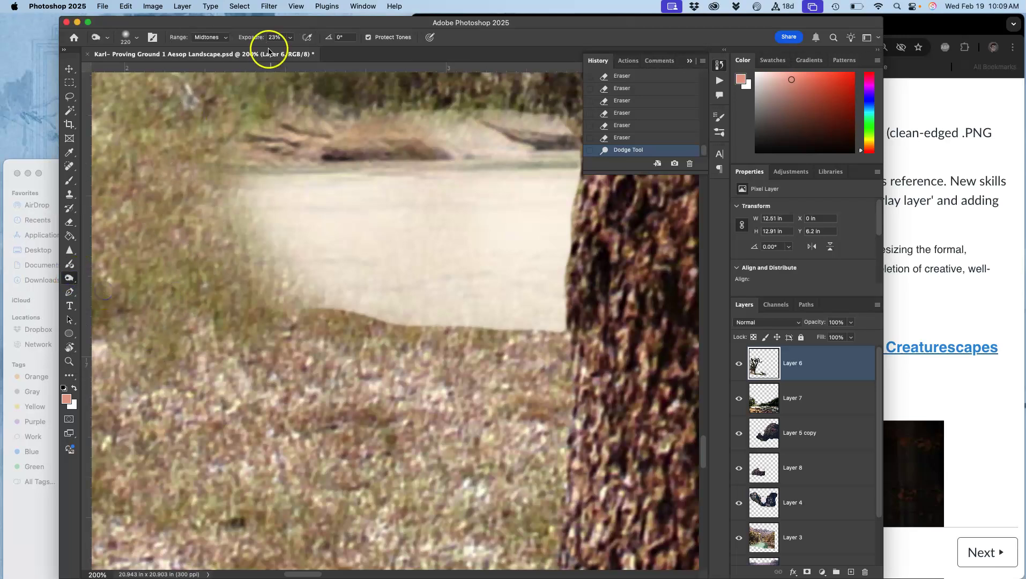
{"action": "mouse_move", "coordinate": [423, 270]}
{"action": "left_mouse_down"}
{"action": "mouse_move", "coordinate": [470, 274]}
{"action": "mouse_move", "coordinate": [560, 336]}
{"action": "mouse_move", "coordinate": [534, 423]}
{"action": "mouse_move", "coordinate": [532, 474]}
{"action": "mouse_move", "coordinate": [463, 394]}
{"action": "mouse_move", "coordinate": [454, 401]}
{"action": "left_mouse_up"}
{"action": "left_click_drag", "start_coordinate": [274, 435], "coordinate": [257, 311]}
Check which layer holds the water by hiding and showing Layer 7, and burn its midtones in the river opening at 23% exposure
{"action": "left_click", "coordinate": [739, 399]}
{"action": "left_click", "coordinate": [740, 399]}
{"action": "left_click", "coordinate": [798, 412]}
{"action": "mouse_move", "coordinate": [485, 272]}
{"action": "left_mouse_down"}
{"action": "mouse_move", "coordinate": [419, 284]}
{"action": "mouse_move", "coordinate": [478, 285]}
{"action": "left_mouse_up"}
{"action": "mouse_move", "coordinate": [477, 285]}
{"action": "left_mouse_down"}
{"action": "mouse_move", "coordinate": [407, 291]}
{"action": "mouse_move", "coordinate": [449, 293]}
{"action": "mouse_move", "coordinate": [416, 296]}
{"action": "left_mouse_up"}
{"action": "mouse_move", "coordinate": [540, 296]}
{"action": "left_mouse_down"}
{"action": "mouse_move", "coordinate": [337, 293]}
{"action": "mouse_move", "coordinate": [364, 235]}
{"action": "left_mouse_up"}
{"action": "left_click_drag", "start_coordinate": [579, 229], "coordinate": [562, 310]}
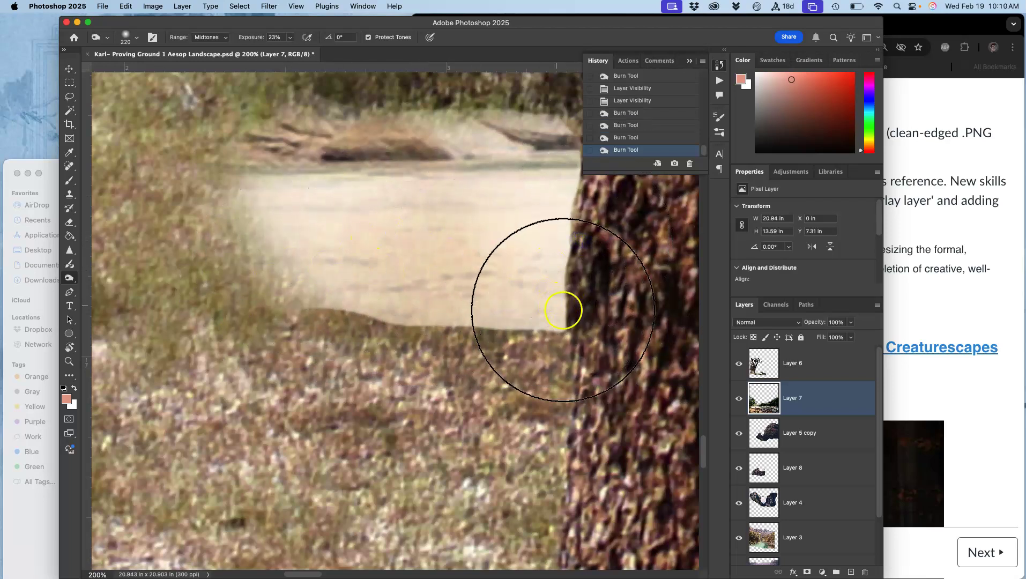
Lasso the lower water area beside the trunk with a 3 px feather, about 0.95 in wide and 0.34 in high
{"action": "left_click", "coordinate": [69, 96]}
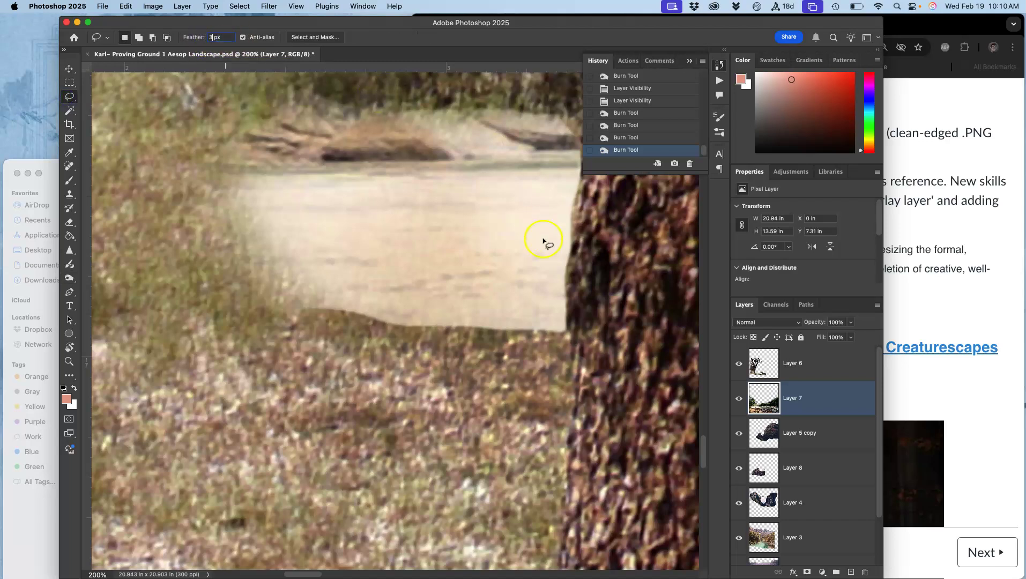
{"action": "mouse_move", "coordinate": [567, 320]}
{"action": "left_mouse_down"}
{"action": "mouse_move", "coordinate": [571, 250]}
{"action": "mouse_move", "coordinate": [569, 322]}
{"action": "left_mouse_up"}
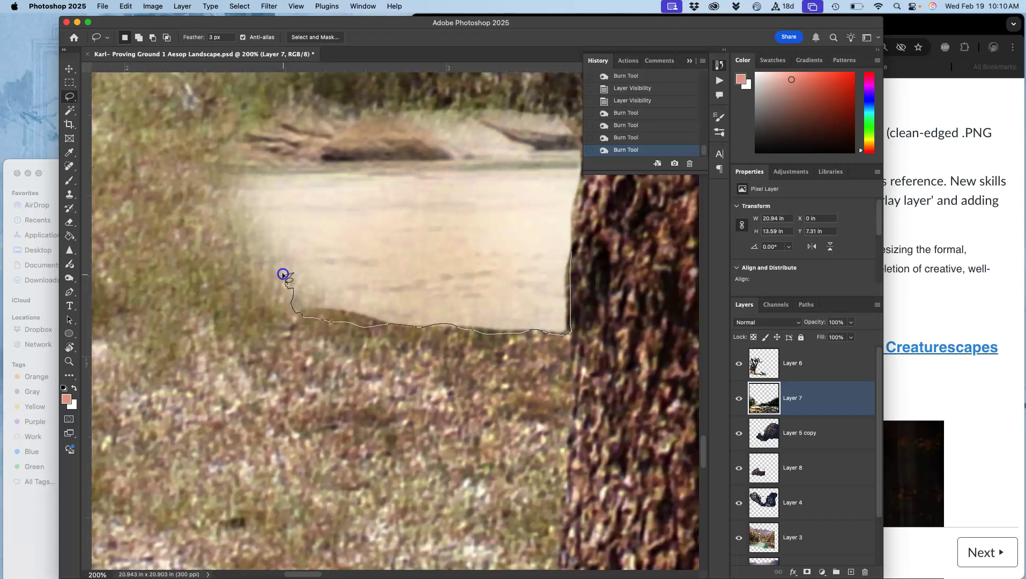
{"action": "left_click_drag", "start_coordinate": [516, 274], "coordinate": [540, 276]}
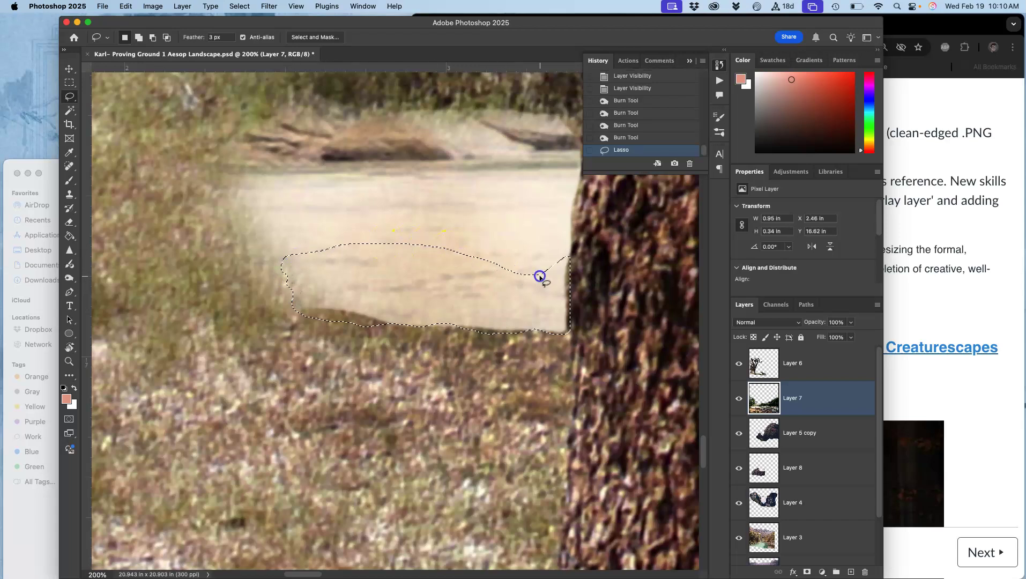
On Layer 6, erase the leftover grass fringe inside the lasso selection at 21% opacity and deselect
{"action": "left_click", "coordinate": [69, 221]}
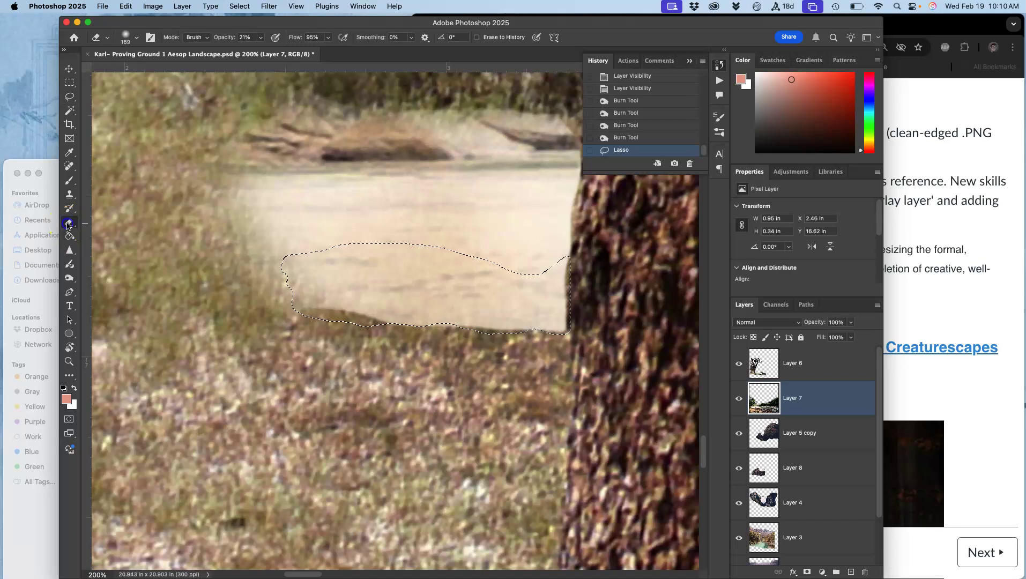
{"action": "mouse_move", "coordinate": [570, 310]}
{"action": "left_mouse_down"}
{"action": "mouse_move", "coordinate": [472, 320]}
{"action": "mouse_move", "coordinate": [497, 324]}
{"action": "left_mouse_up"}
{"action": "key", "text": "super+z"}
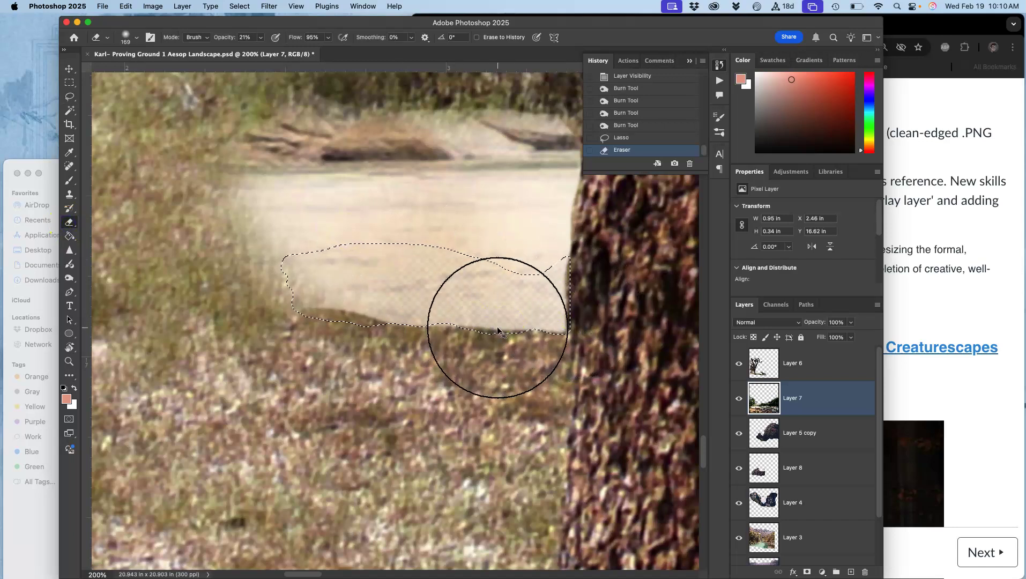
{"action": "left_click", "coordinate": [836, 370]}
{"action": "mouse_move", "coordinate": [545, 341]}
{"action": "left_mouse_down"}
{"action": "mouse_move", "coordinate": [408, 345]}
{"action": "mouse_move", "coordinate": [499, 332]}
{"action": "mouse_move", "coordinate": [425, 336]}
{"action": "mouse_move", "coordinate": [488, 331]}
{"action": "left_mouse_up"}
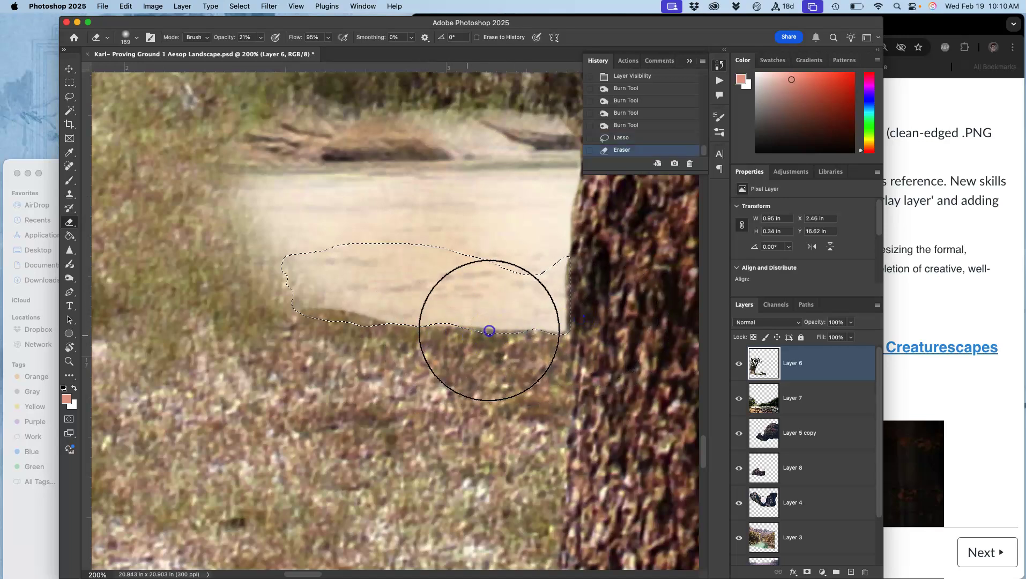
{"action": "left_click_drag", "start_coordinate": [396, 309], "coordinate": [371, 295]}
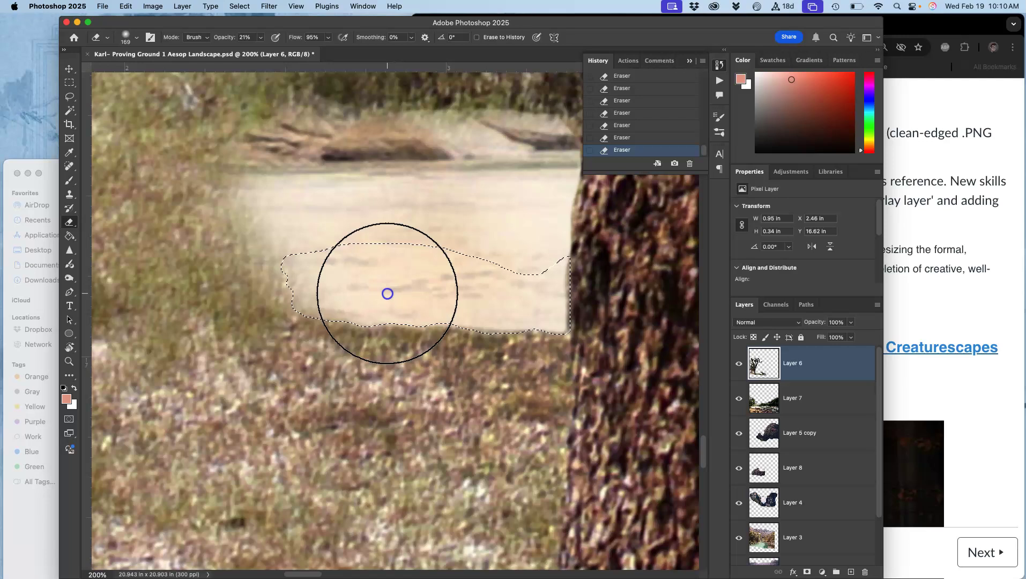
{"action": "mouse_move", "coordinate": [557, 286]}
{"action": "left_mouse_down"}
{"action": "mouse_move", "coordinate": [551, 252]}
{"action": "mouse_move", "coordinate": [561, 256]}
{"action": "left_mouse_up"}
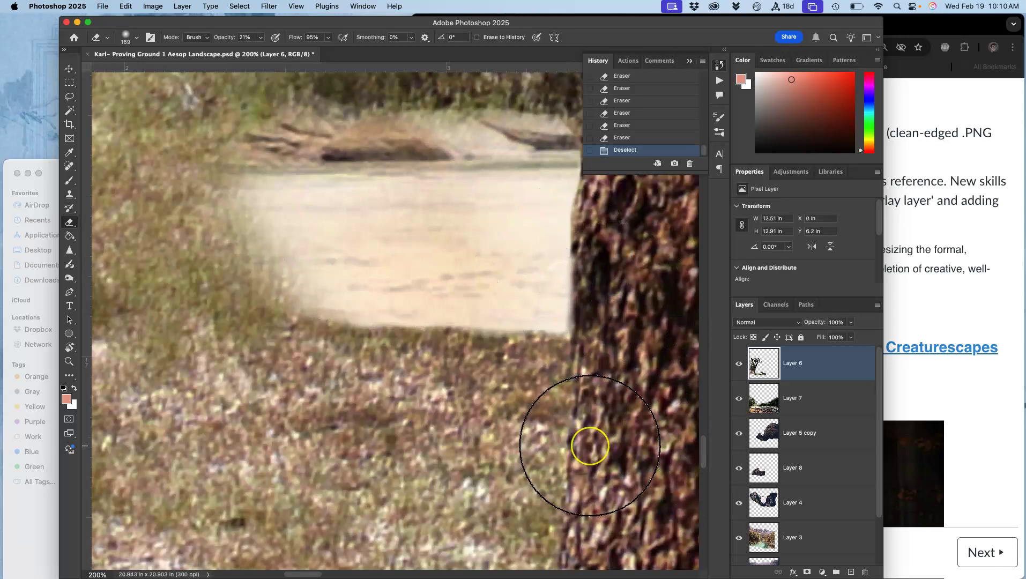
Compare the edited riverbank with the document's original opened state in the history, and return to the latest state
{"action": "scroll", "coordinate": [590, 448], "scroll_direction": "down", "scroll_amount": 5}
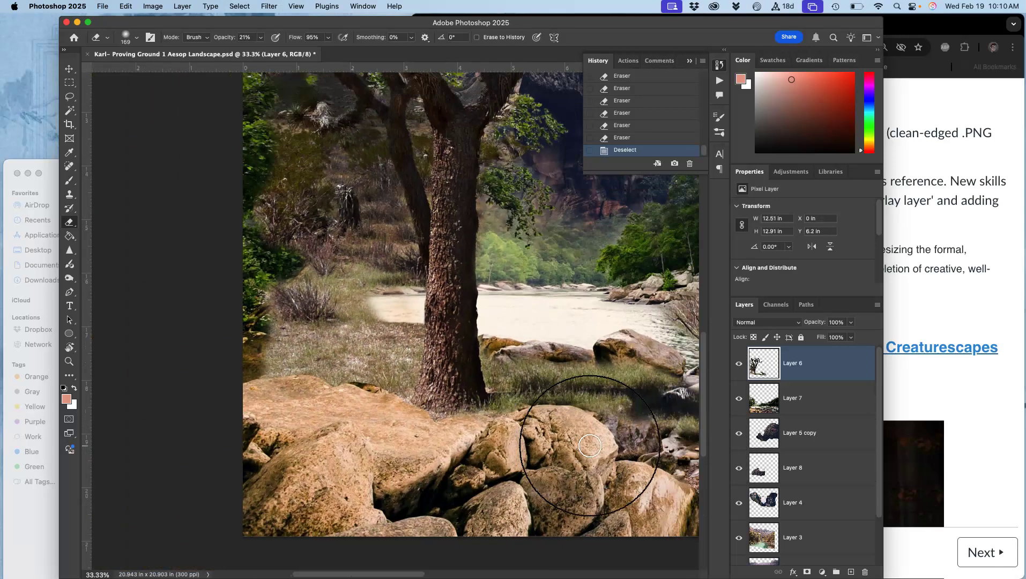
{"action": "scroll", "coordinate": [589, 446], "scroll_direction": "down", "scroll_amount": 1}
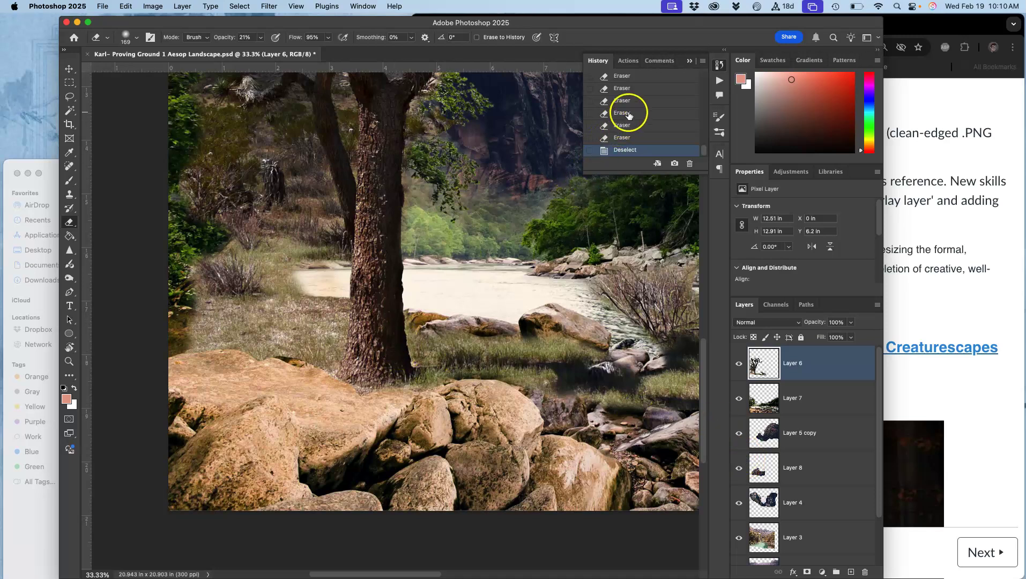
{"action": "scroll", "coordinate": [628, 114], "scroll_direction": "up", "scroll_amount": 10}
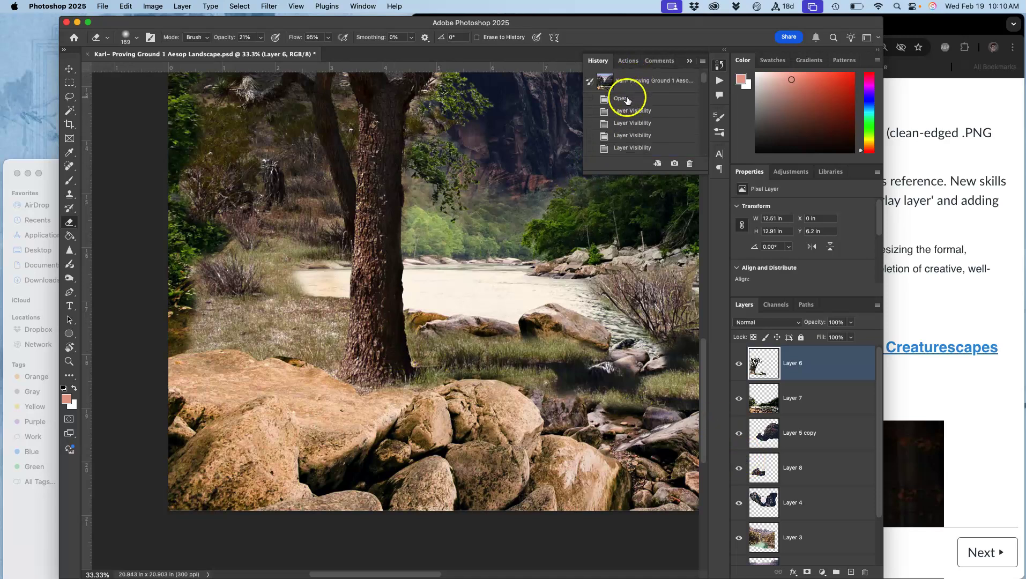
{"action": "left_click", "coordinate": [621, 99]}
{"action": "scroll", "coordinate": [643, 144], "scroll_direction": "down", "scroll_amount": 10}
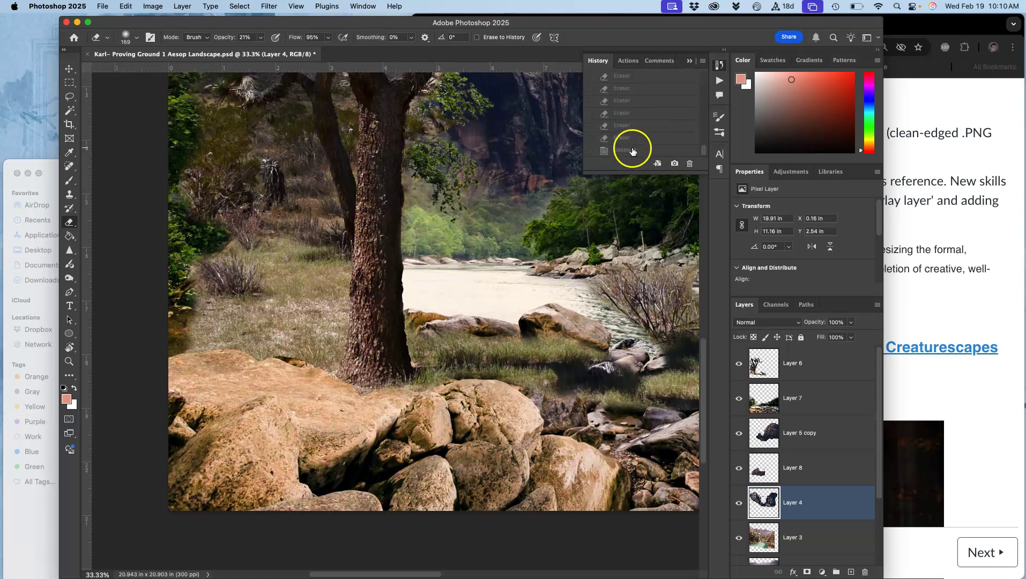
{"action": "left_click", "coordinate": [631, 150]}
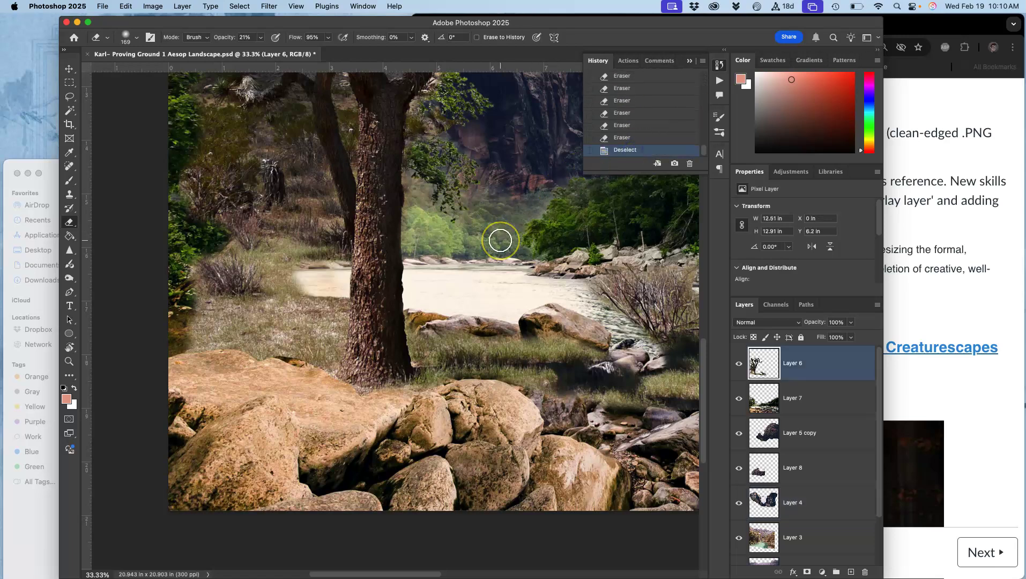
Desaturate the water in the river opening on Layer 7 with the Sponge tool at 15% flow
{"action": "key", "text": "super+equal"}
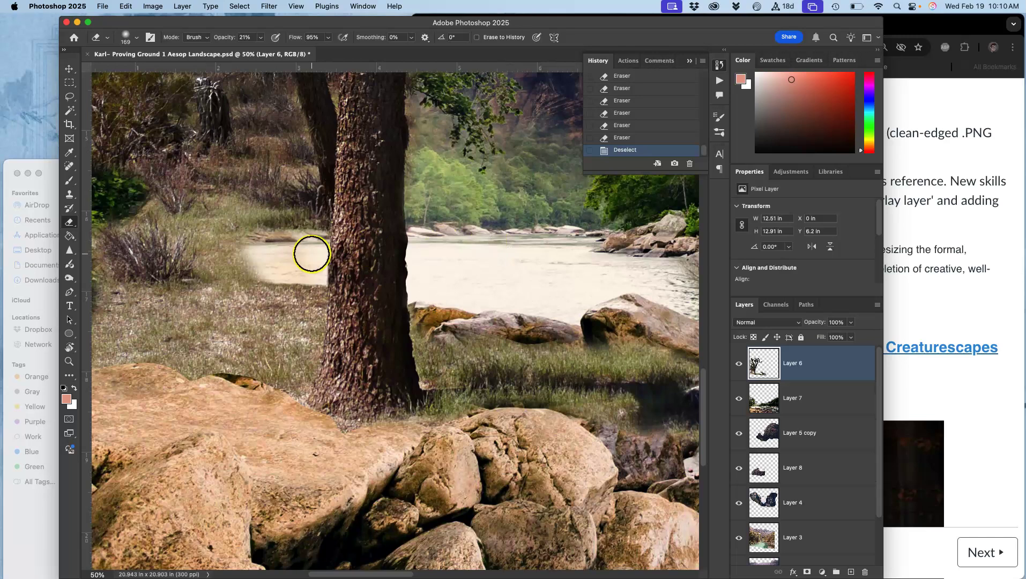
{"action": "key", "text": "super+equal"}
{"action": "key", "text": "super+equal"}
{"action": "scroll", "coordinate": [312, 254], "scroll_direction": "left", "scroll_amount": 6}
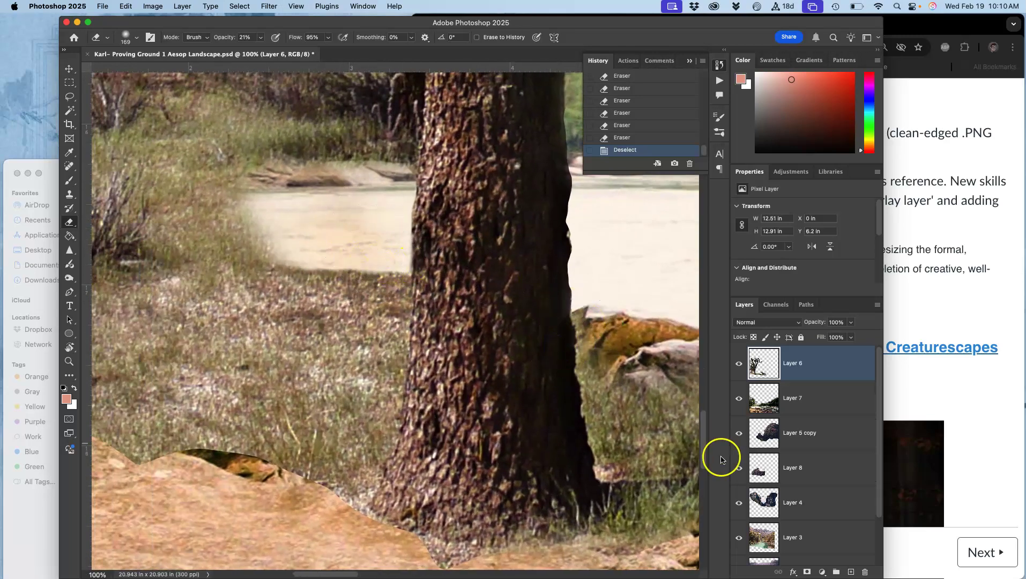
{"action": "left_click", "coordinate": [793, 398]}
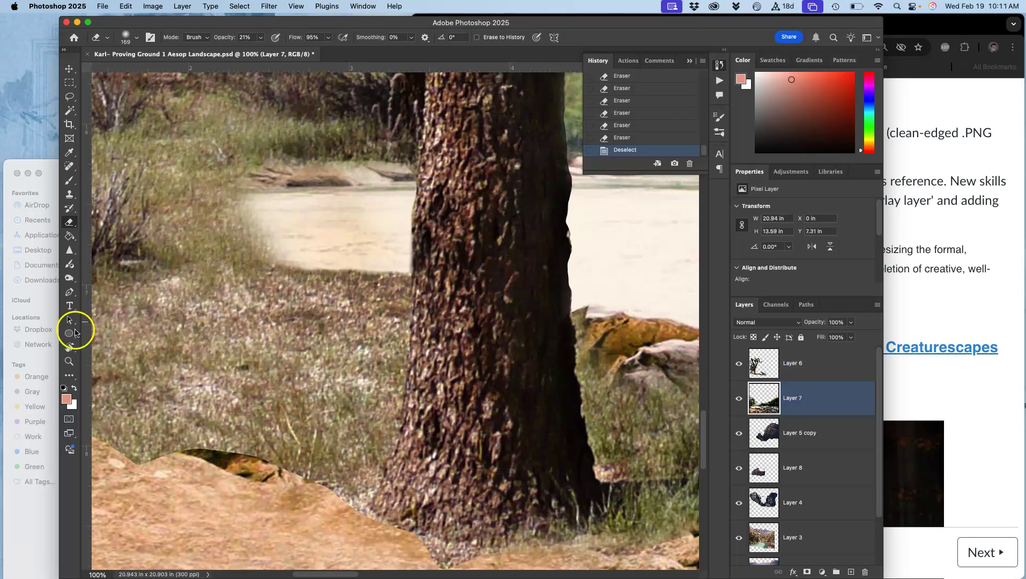
{"action": "left_click_drag", "start_coordinate": [70, 278], "coordinate": [105, 301]}
{"action": "mouse_move", "coordinate": [280, 230]}
{"action": "left_mouse_down"}
{"action": "mouse_move", "coordinate": [369, 254]}
{"action": "mouse_move", "coordinate": [195, 243]}
{"action": "mouse_move", "coordinate": [309, 246]}
{"action": "mouse_move", "coordinate": [360, 223]}
{"action": "mouse_move", "coordinate": [252, 235]}
{"action": "mouse_move", "coordinate": [320, 208]}
{"action": "mouse_move", "coordinate": [393, 200]}
{"action": "mouse_move", "coordinate": [405, 224]}
{"action": "mouse_move", "coordinate": [350, 285]}
{"action": "mouse_move", "coordinate": [379, 276]}
{"action": "mouse_move", "coordinate": [356, 207]}
{"action": "mouse_move", "coordinate": [410, 194]}
{"action": "mouse_move", "coordinate": [360, 224]}
{"action": "left_mouse_up"}
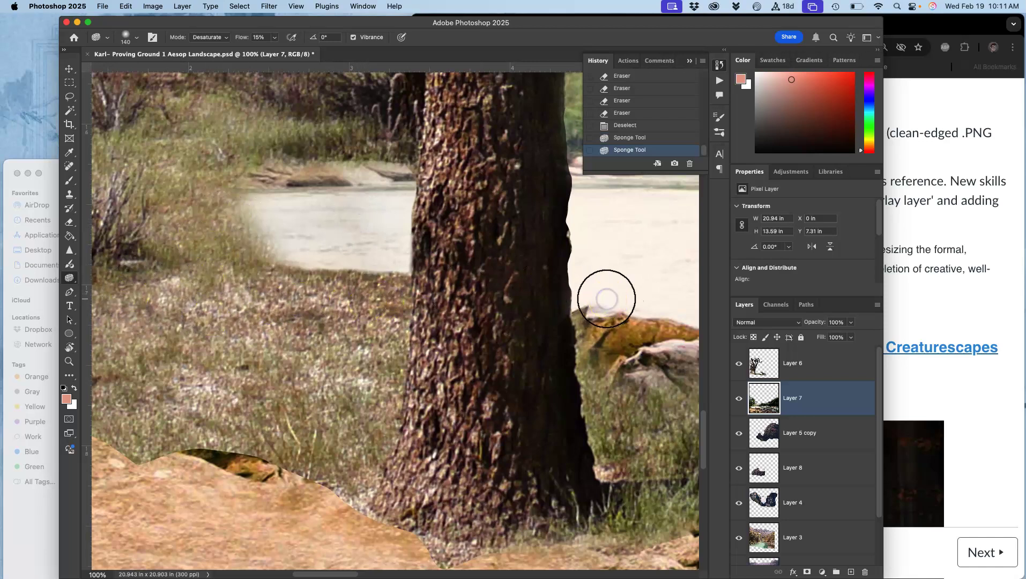
Examine how the desaturated water on both sides of the trunk blends into the landscape at 25% and 66.67% zoom
{"action": "key", "text": "super+minus"}
{"action": "key", "text": "super+minus"}
{"action": "key", "text": "super+minus"}
{"action": "key", "text": "super+minus"}
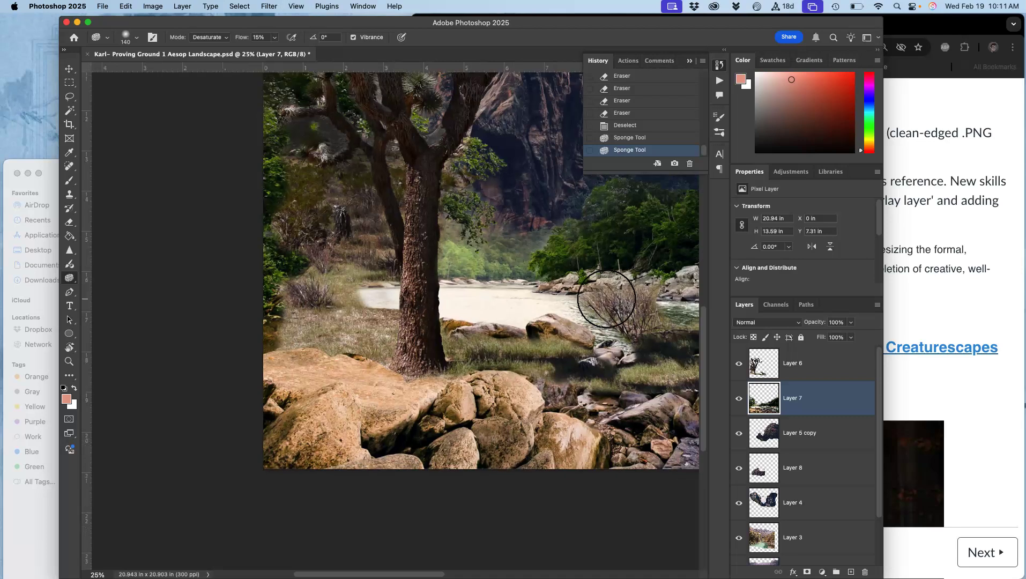
{"action": "key", "text": "super+plus"}
{"action": "key", "text": "super+plus"}
{"action": "key", "text": "super+plus"}
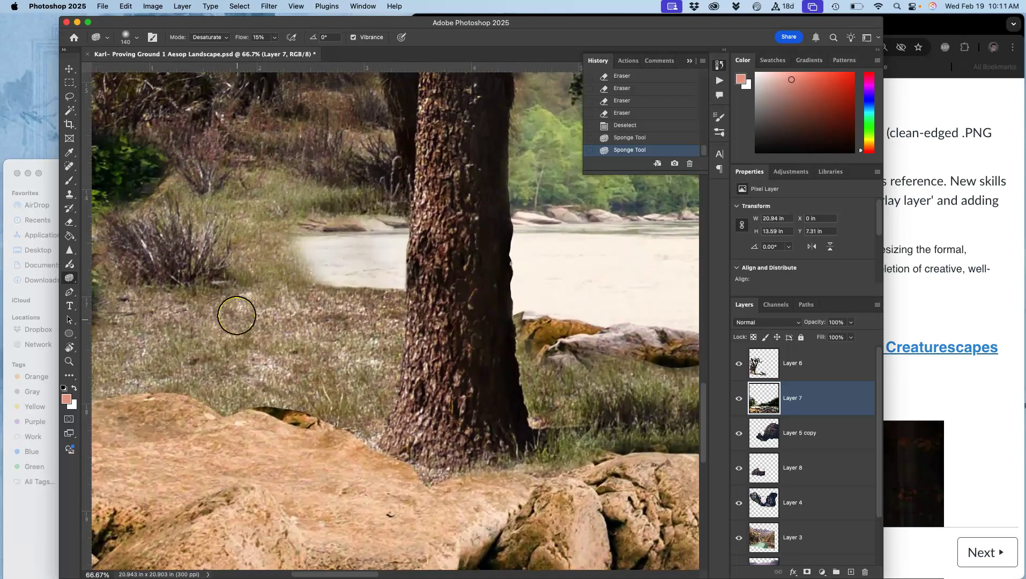
Darken the grass edge beside the river opening on Layer 7 with the Burn tool, midtones at 23% exposure
{"action": "right_click", "coordinate": [69, 279]}
{"action": "left_click", "coordinate": [106, 277]}
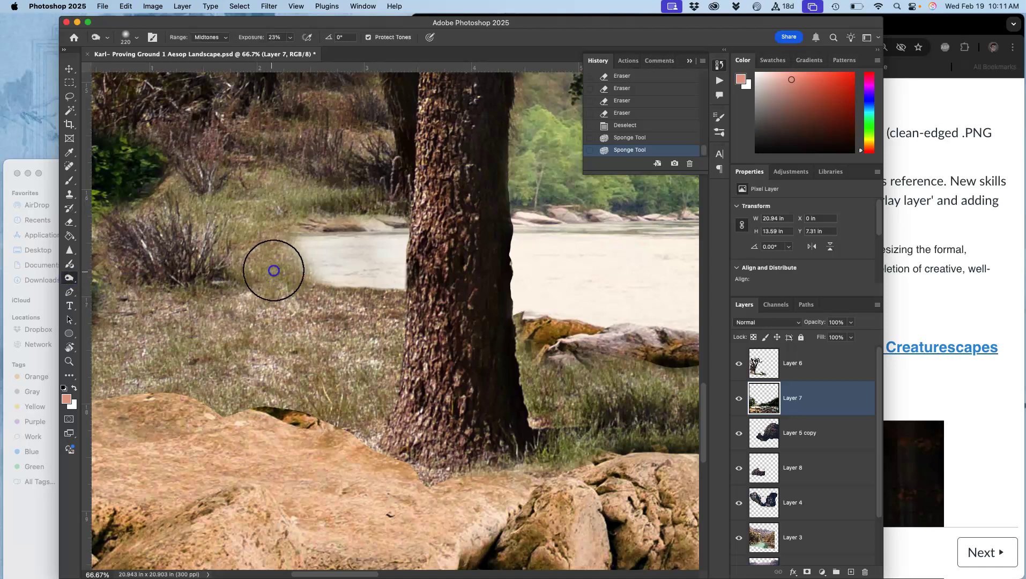
{"action": "left_click_drag", "start_coordinate": [266, 274], "coordinate": [268, 270]}
{"action": "left_click", "coordinate": [268, 269]}
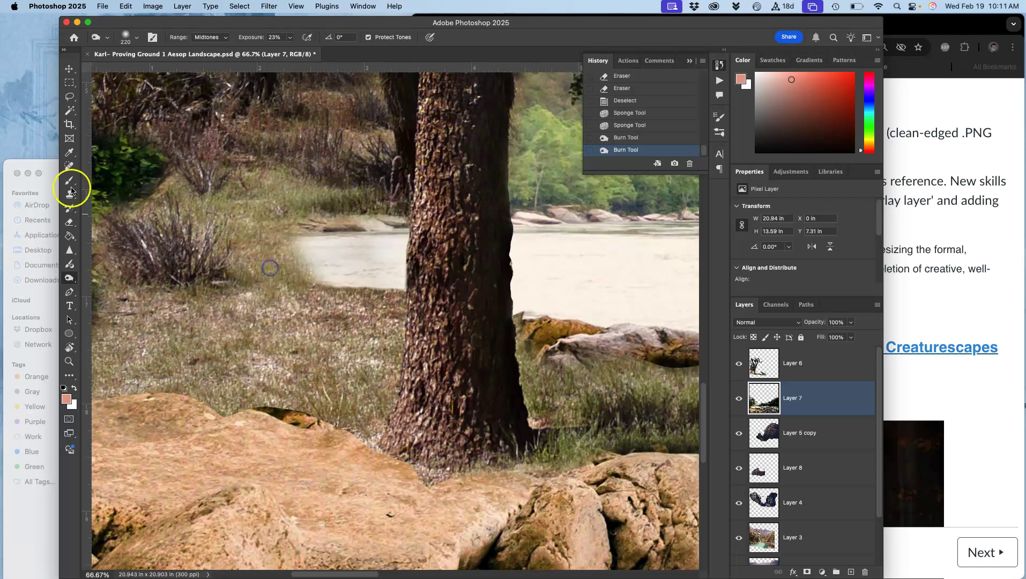
Try to lasso the shrub beside the river on Layer 7 and copy it to a new layer
{"action": "left_click", "coordinate": [69, 96]}
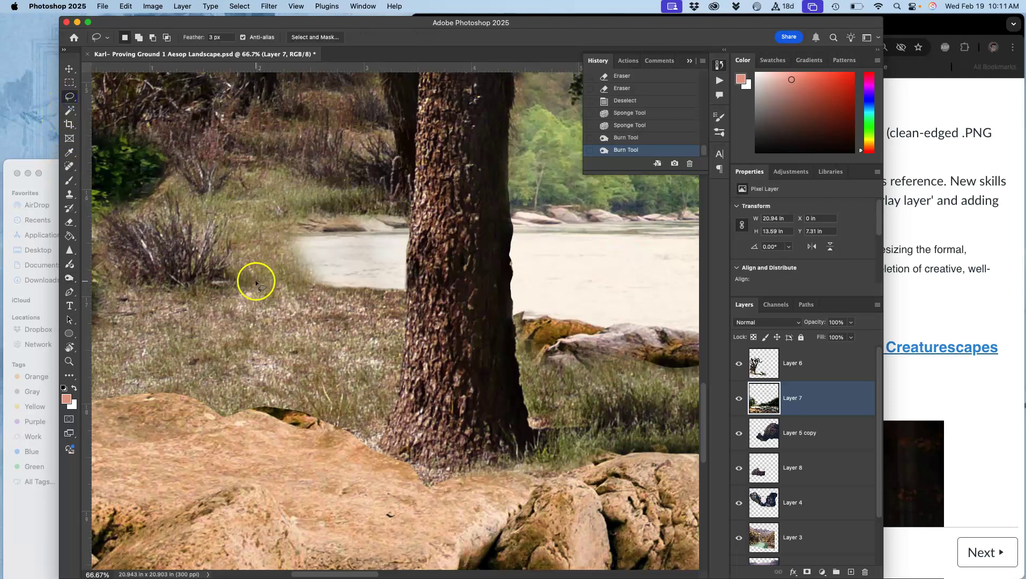
{"action": "scroll", "coordinate": [257, 280], "scroll_direction": "left", "scroll_amount": 3}
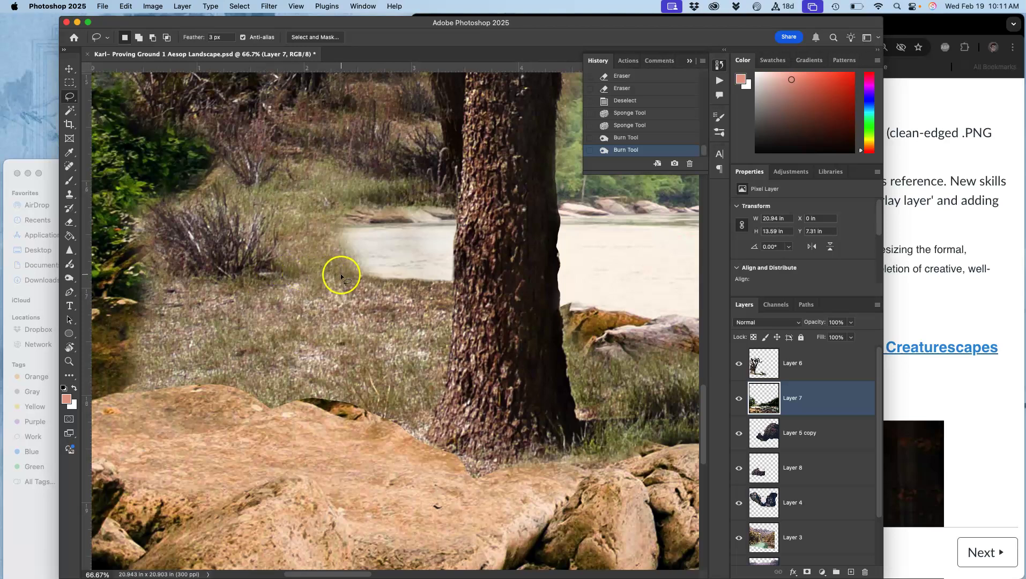
{"action": "left_click", "coordinate": [738, 399]}
{"action": "left_click", "coordinate": [738, 399]}
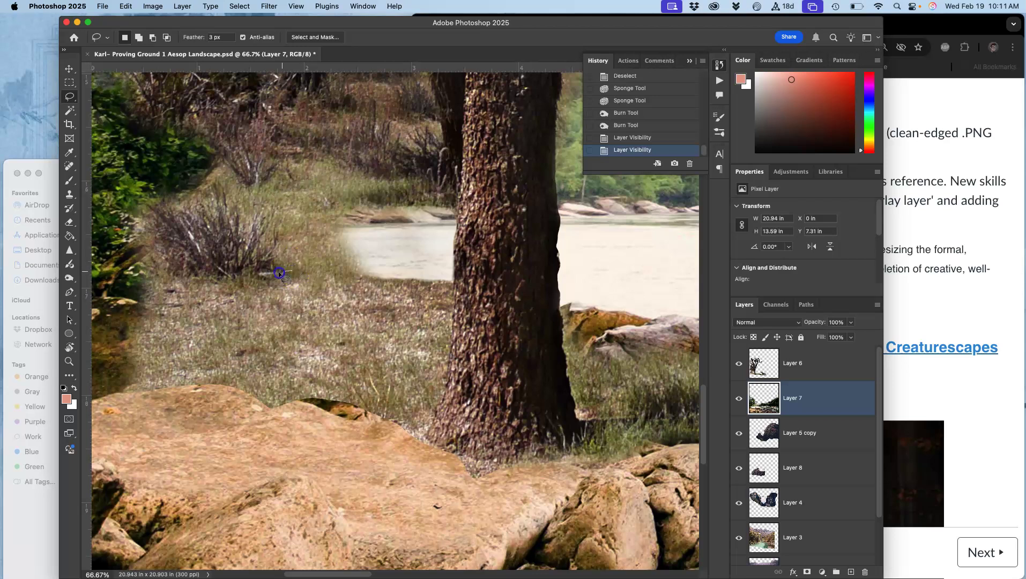
{"action": "mouse_move", "coordinate": [137, 252]}
{"action": "left_mouse_down"}
{"action": "mouse_move", "coordinate": [127, 212]}
{"action": "mouse_move", "coordinate": [144, 187]}
{"action": "left_mouse_up"}
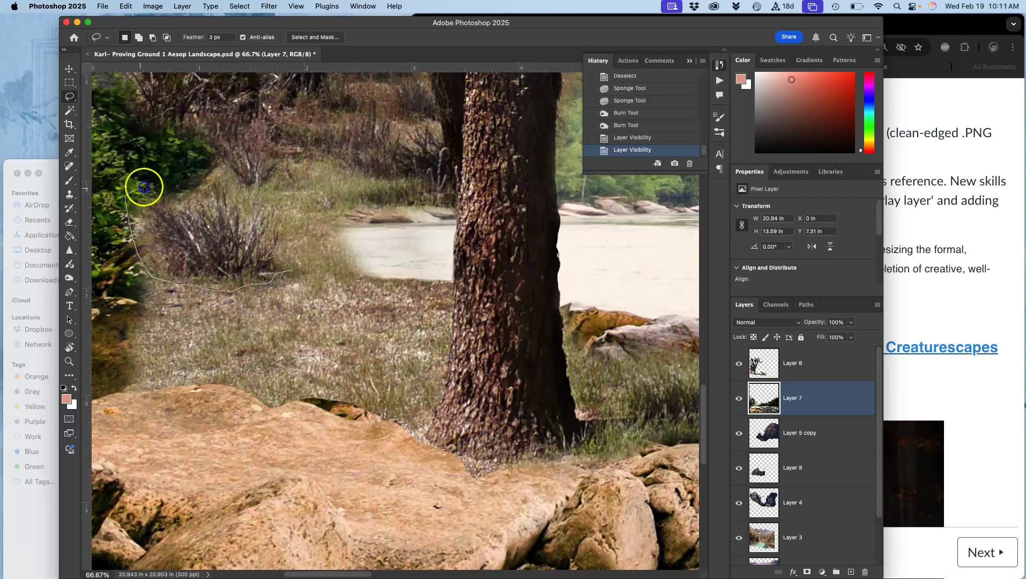
{"action": "left_click_drag", "start_coordinate": [277, 213], "coordinate": [288, 268]}
{"action": "key", "text": "super+j"}
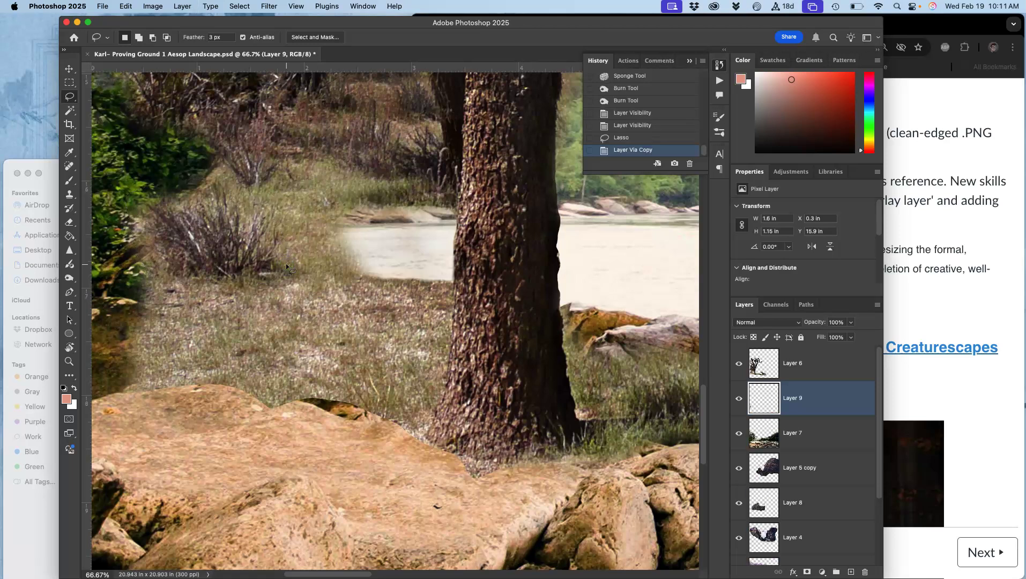
Try to flip the Layer 7 shrub copy horizontally and enlarge it toward the water, and delete the copied layer
{"action": "key", "text": "super+t"}
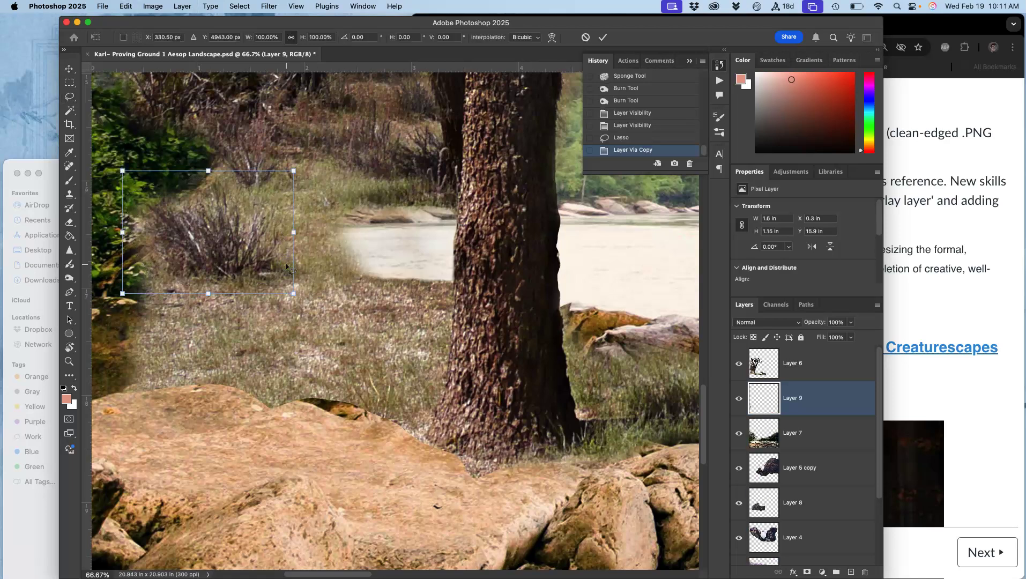
{"action": "right_click", "coordinate": [245, 208]}
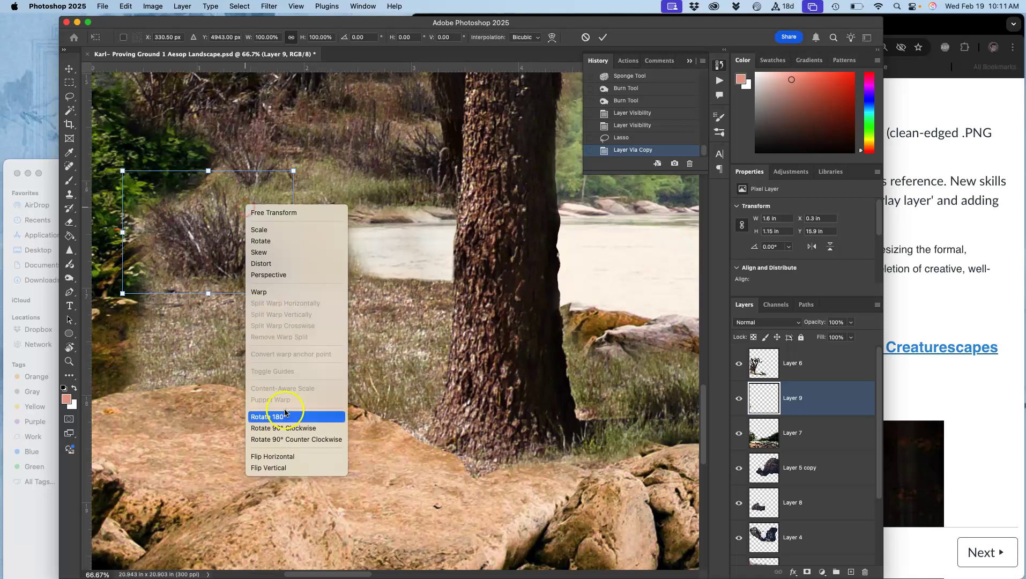
{"action": "left_click", "coordinate": [282, 456]}
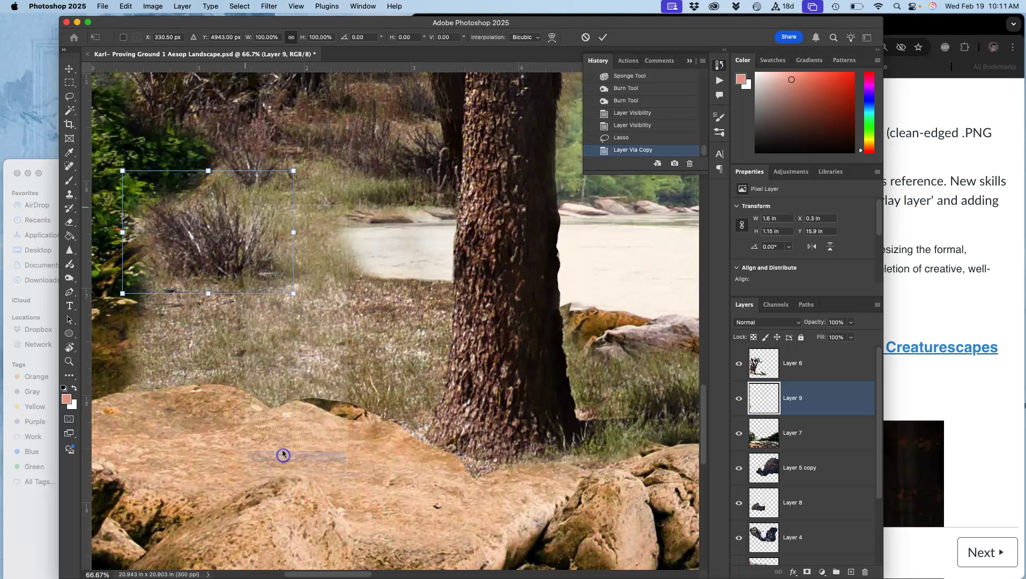
{"action": "right_click", "coordinate": [231, 230]}
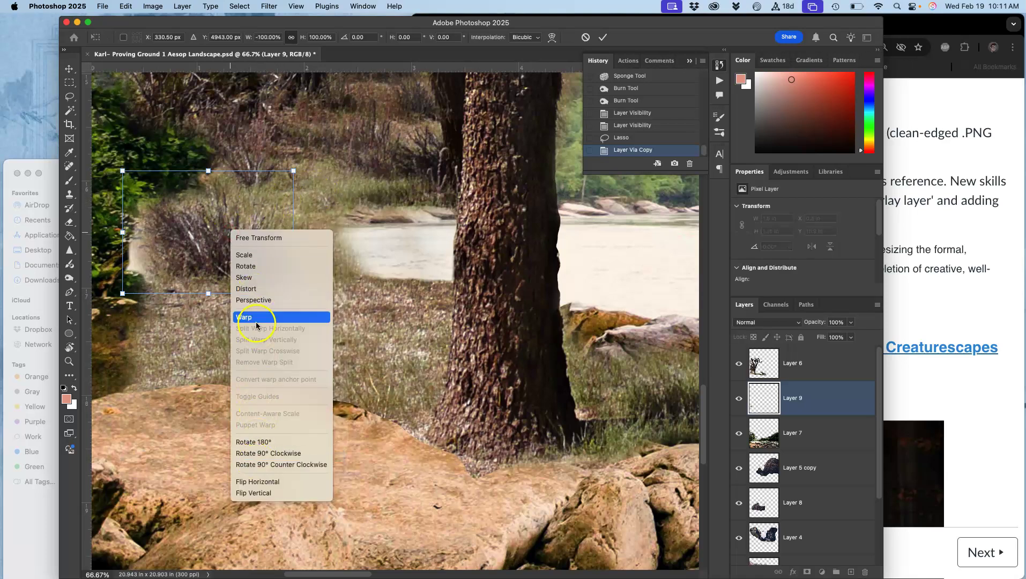
{"action": "left_click", "coordinate": [293, 171]}
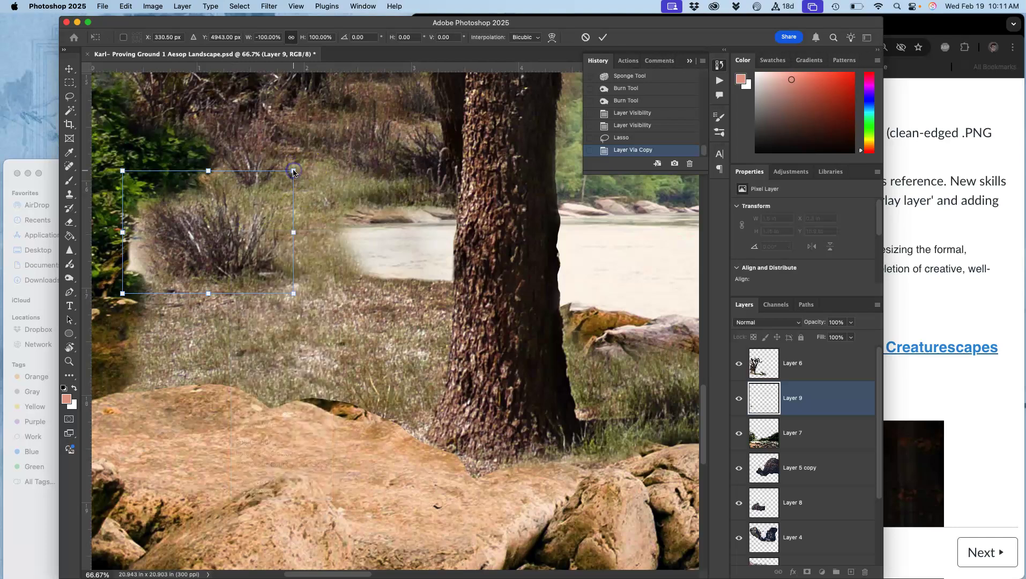
{"action": "left_click_drag", "start_coordinate": [293, 171], "coordinate": [376, 84]}
{"action": "key", "text": "super+z"}
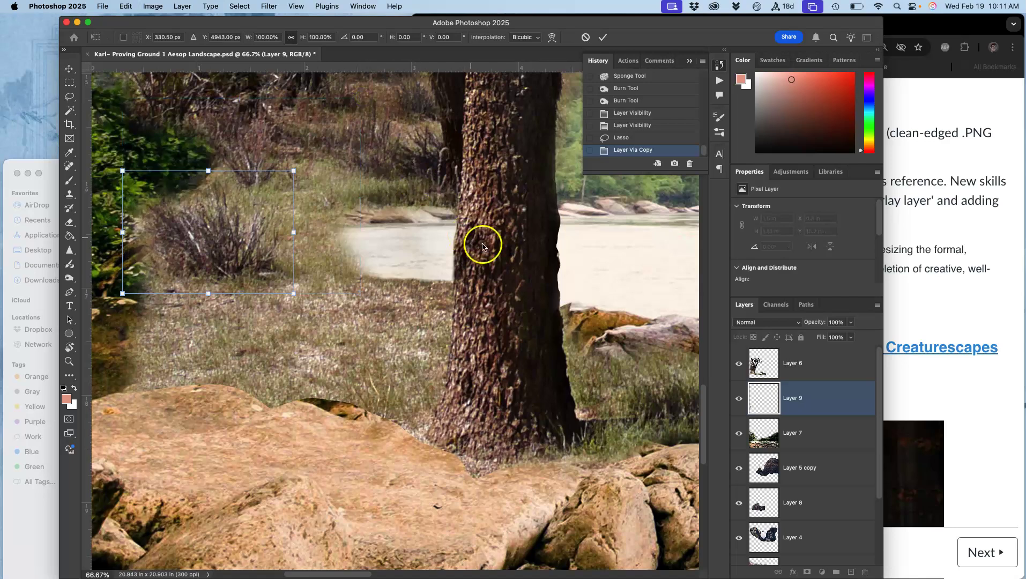
{"action": "left_click", "coordinate": [620, 142]}
{"action": "left_click", "coordinate": [620, 142]}
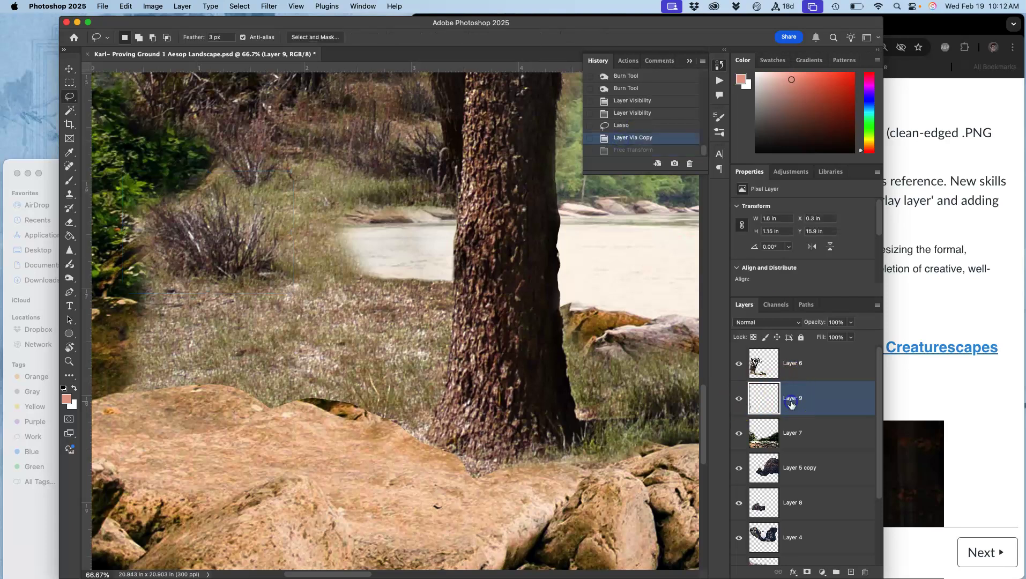
{"action": "key", "text": "BackSpace"}
Lasso the shrub and surrounding grass on Layer 6 and copy them to a new layer
{"action": "left_click", "coordinate": [738, 365]}
{"action": "left_click", "coordinate": [738, 365]}
{"action": "left_click", "coordinate": [803, 364]}
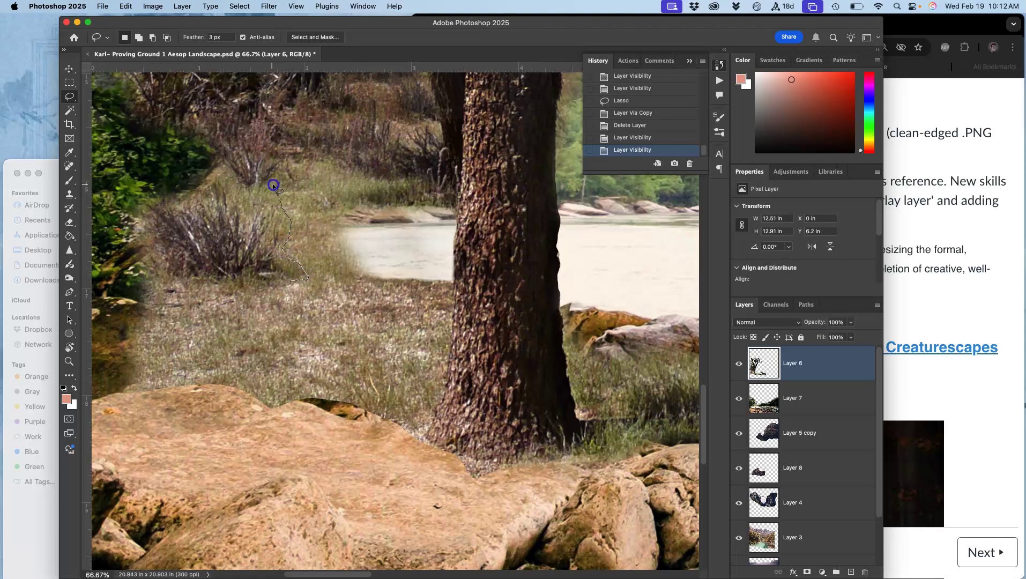
{"action": "left_click_drag", "start_coordinate": [175, 199], "coordinate": [158, 217]}
{"action": "left_click_drag", "start_coordinate": [267, 294], "coordinate": [282, 287]}
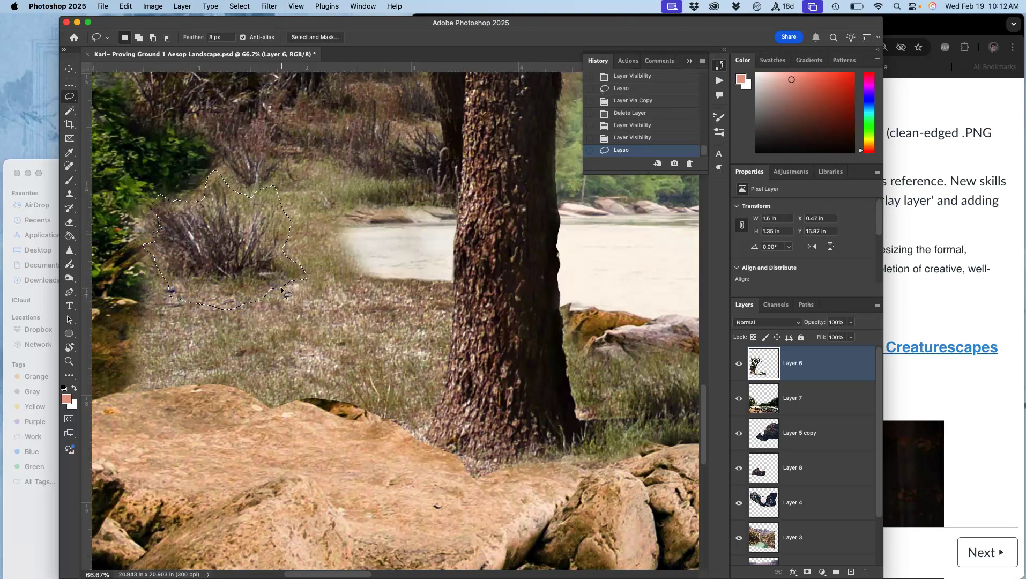
{"action": "key", "text": "super+j"}
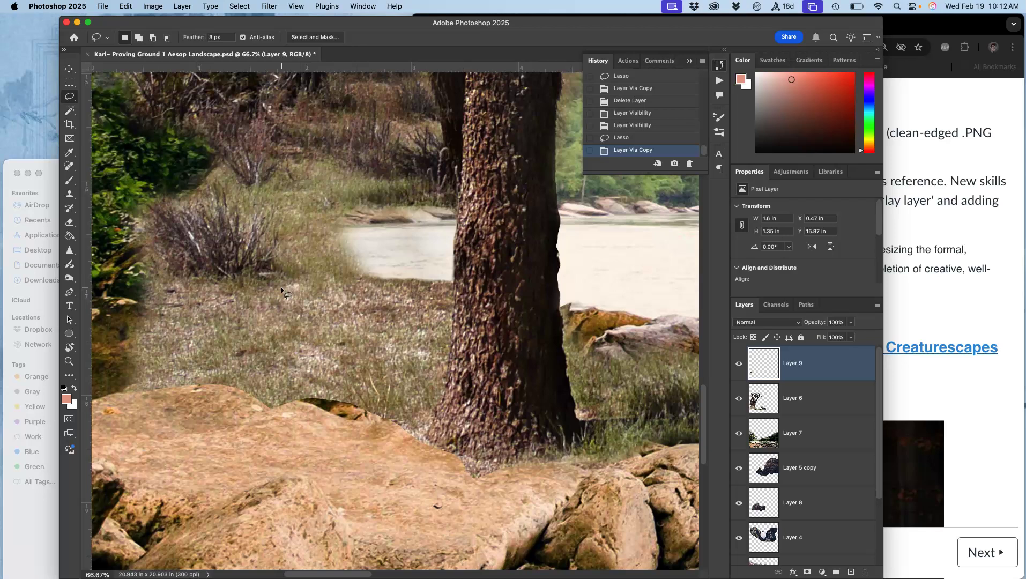
Flip the copied shrub horizontally, enlarge it to about 2.2 in wide, and shift it toward the water's edge
{"action": "key", "text": "super+t"}
{"action": "right_click", "coordinate": [230, 253]}
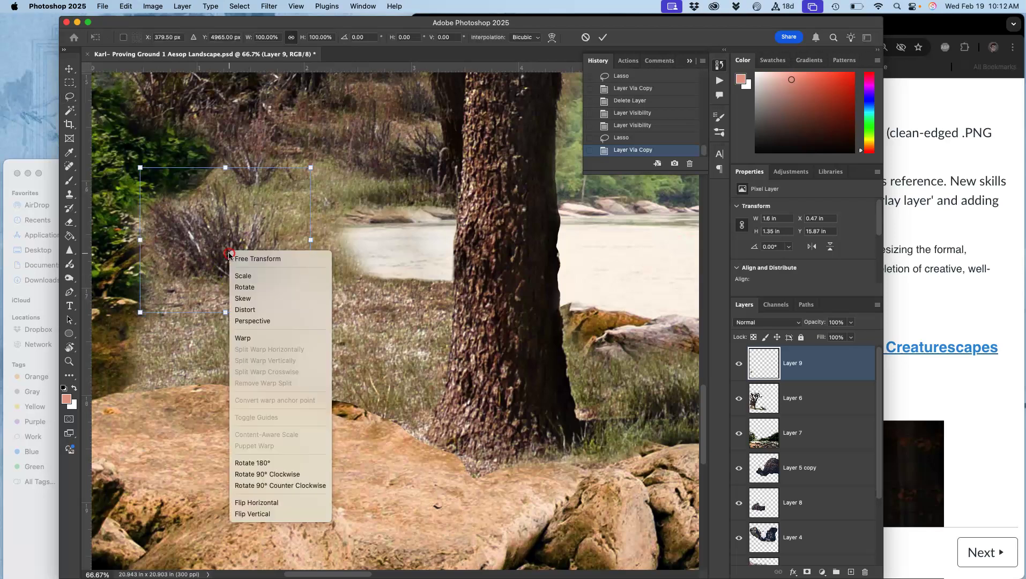
{"action": "left_click", "coordinate": [269, 503]}
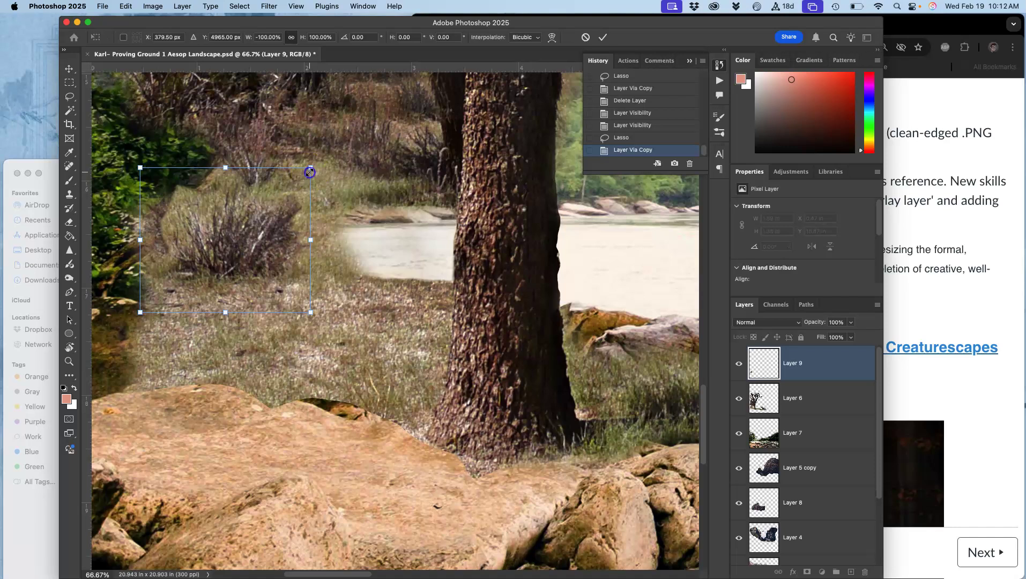
{"action": "left_click_drag", "start_coordinate": [309, 171], "coordinate": [374, 84]}
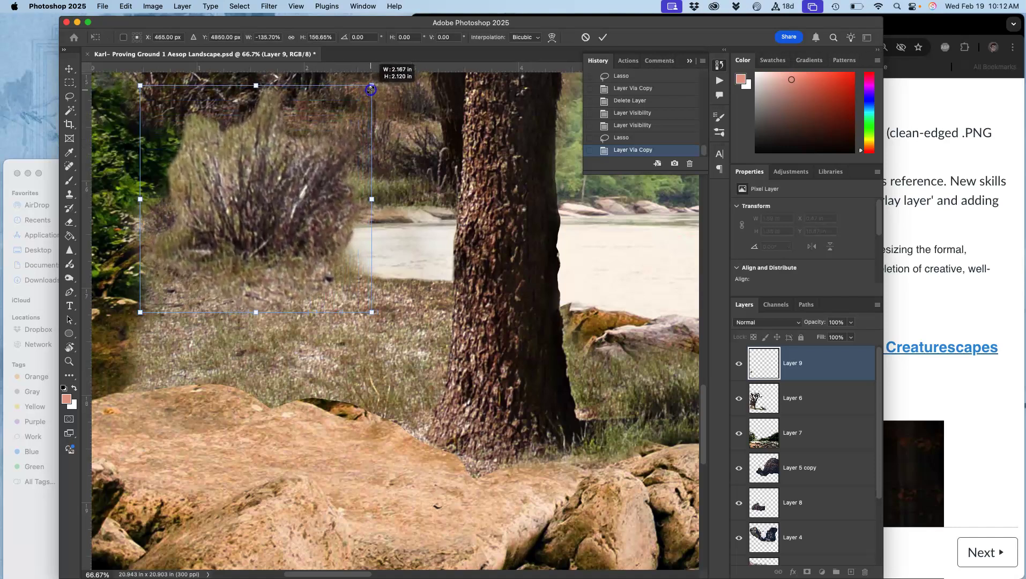
{"action": "left_click_drag", "start_coordinate": [306, 236], "coordinate": [311, 263]}
Warp the base of the copied shrub slightly downward, apply the transform, and sharpen its twigs at 29% strength
{"action": "right_click", "coordinate": [288, 265]}
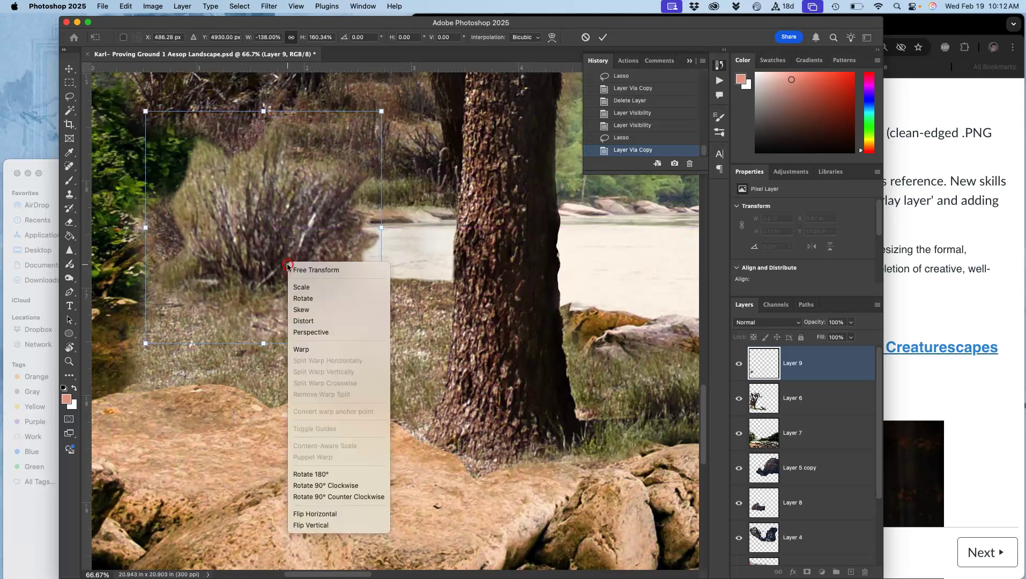
{"action": "left_click", "coordinate": [303, 349]}
{"action": "left_click_drag", "start_coordinate": [247, 293], "coordinate": [250, 304]}
{"action": "key", "text": "Return"}
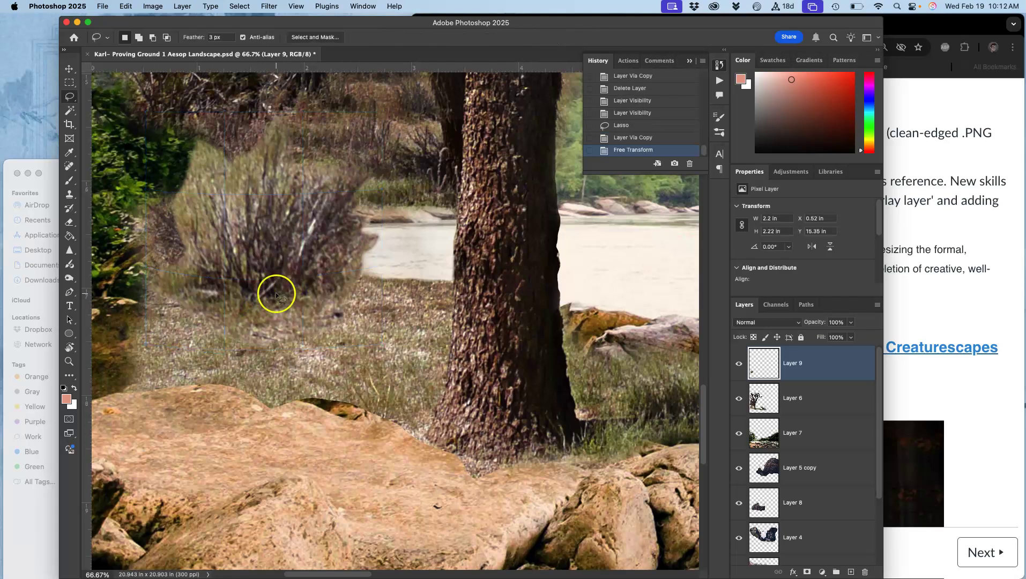
{"action": "left_click", "coordinate": [69, 250]}
{"action": "mouse_move", "coordinate": [230, 264]}
{"action": "left_mouse_down"}
{"action": "mouse_move", "coordinate": [265, 252]}
{"action": "mouse_move", "coordinate": [299, 195]}
{"action": "mouse_move", "coordinate": [359, 182]}
{"action": "mouse_move", "coordinate": [321, 257]}
{"action": "mouse_move", "coordinate": [153, 255]}
{"action": "mouse_move", "coordinate": [248, 296]}
{"action": "mouse_move", "coordinate": [346, 290]}
{"action": "left_mouse_up"}
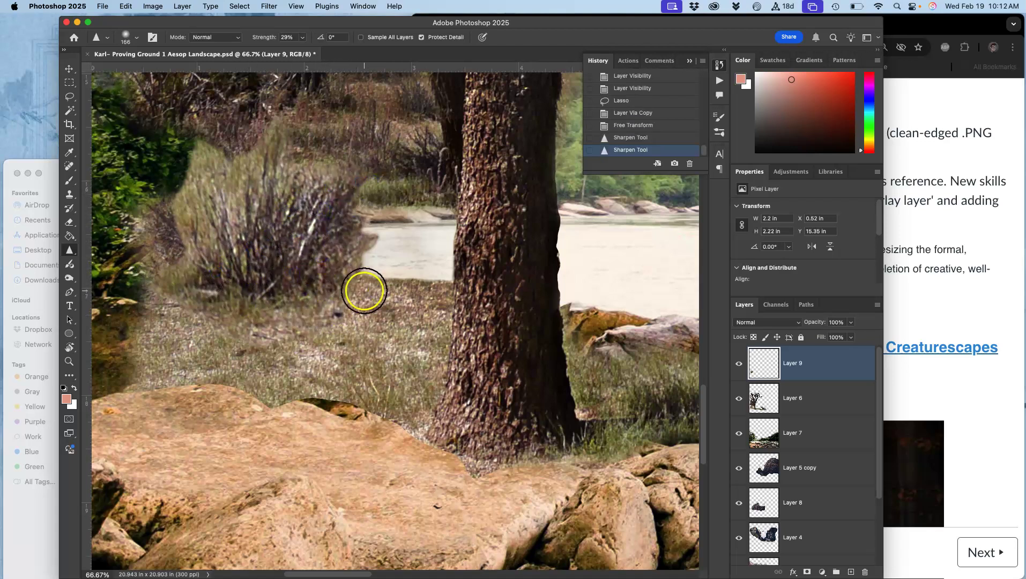
Lasso around the shrub's twig outline on Layer 9, clear the surrounding grass inside the selection, and deselect
{"action": "left_click", "coordinate": [70, 97]}
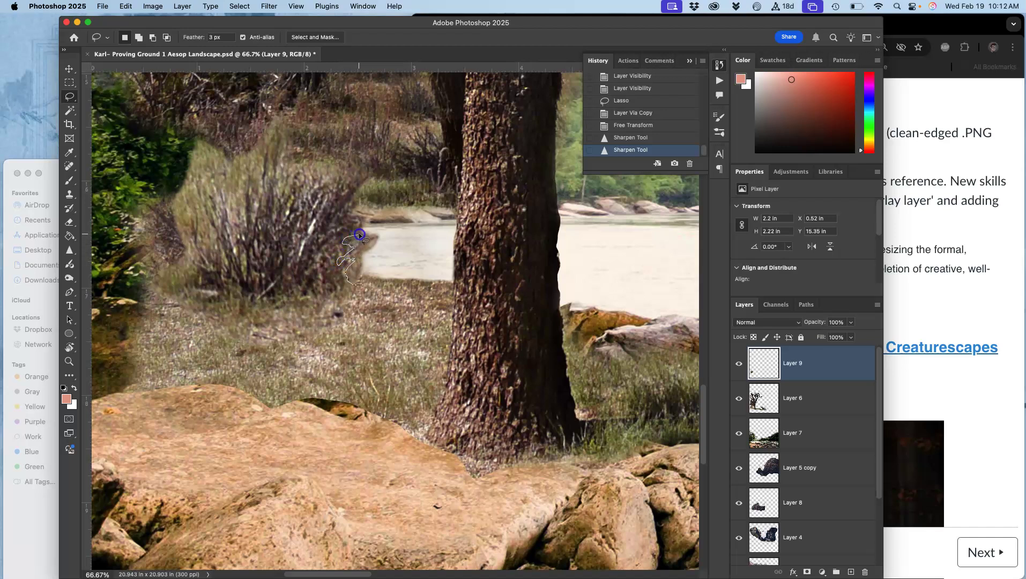
{"action": "mouse_move", "coordinate": [359, 229]}
{"action": "left_mouse_down"}
{"action": "mouse_move", "coordinate": [336, 206]}
{"action": "mouse_move", "coordinate": [359, 184]}
{"action": "mouse_move", "coordinate": [348, 187]}
{"action": "left_mouse_up"}
{"action": "left_click_drag", "start_coordinate": [285, 189], "coordinate": [269, 201]}
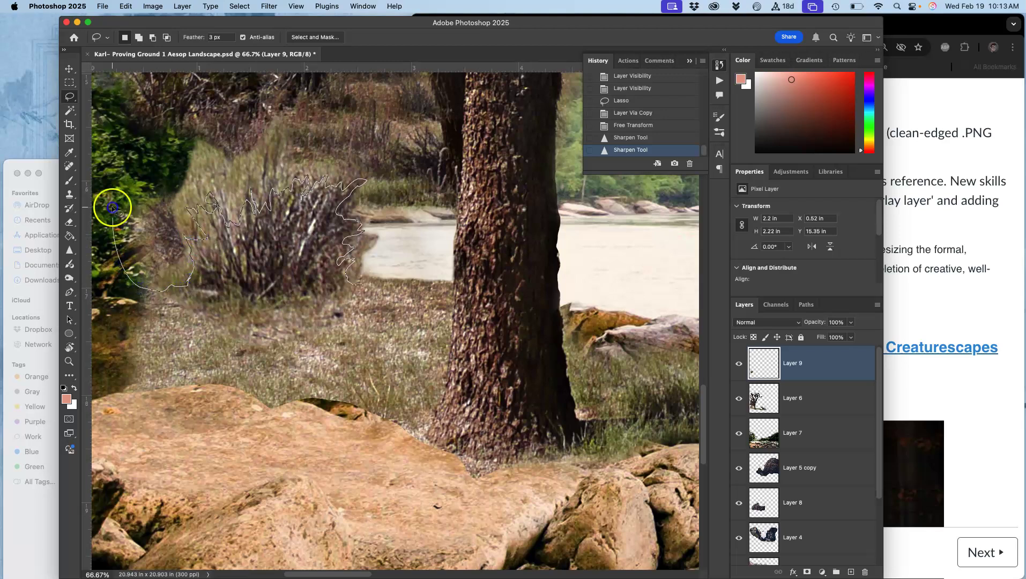
{"action": "mouse_move", "coordinate": [178, 135]}
{"action": "left_mouse_down"}
{"action": "mouse_move", "coordinate": [209, 75]}
{"action": "mouse_move", "coordinate": [419, 100]}
{"action": "mouse_move", "coordinate": [457, 164]}
{"action": "mouse_move", "coordinate": [428, 256]}
{"action": "left_mouse_up"}
{"action": "left_click_drag", "start_coordinate": [373, 303], "coordinate": [373, 304]}
{"action": "key", "text": "Delete"}
{"action": "key", "text": "Delete"}
{"action": "key", "text": "Delete"}
{"action": "key", "text": "Delete"}
{"action": "key", "text": "Delete"}
{"action": "key", "text": "super+d"}
Compare the shrub with Layer 9 hidden and shown, and clear a leftover patch at its edge beside the water
{"action": "left_click", "coordinate": [739, 365]}
{"action": "left_click", "coordinate": [739, 365]}
{"action": "left_click", "coordinate": [739, 365]}
{"action": "left_click", "coordinate": [739, 365]}
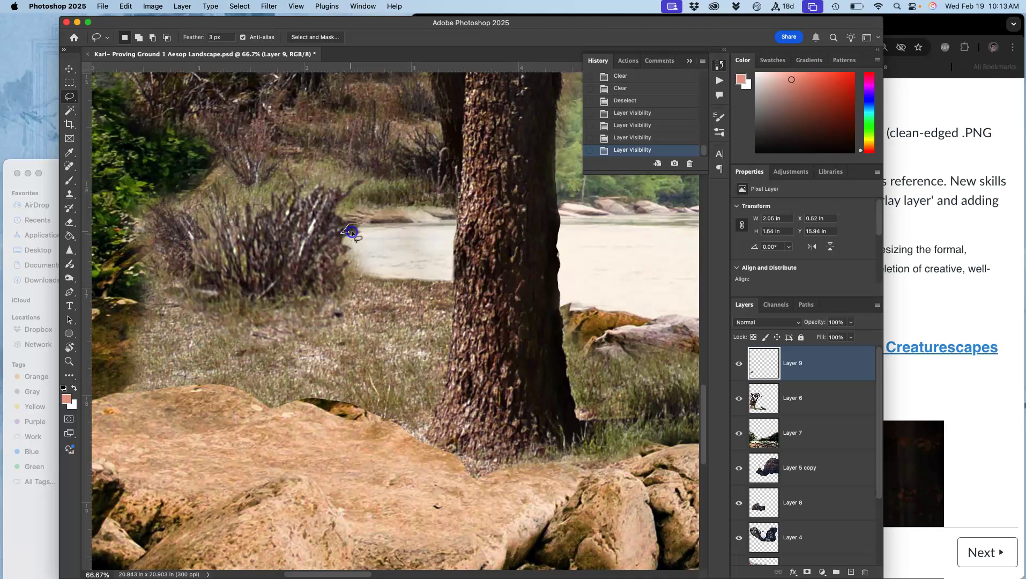
{"action": "key", "text": "Delete"}
{"action": "key", "text": "Delete"}
{"action": "key", "text": "super+d"}
Lasso and clear the two remaining grass scraps beyond the shrub's upper twigs near the river on Layer 9
{"action": "scroll", "coordinate": [395, 298], "scroll_direction": "down", "scroll_amount": 2}
{"action": "scroll", "coordinate": [395, 298], "scroll_direction": "right", "scroll_amount": 1}
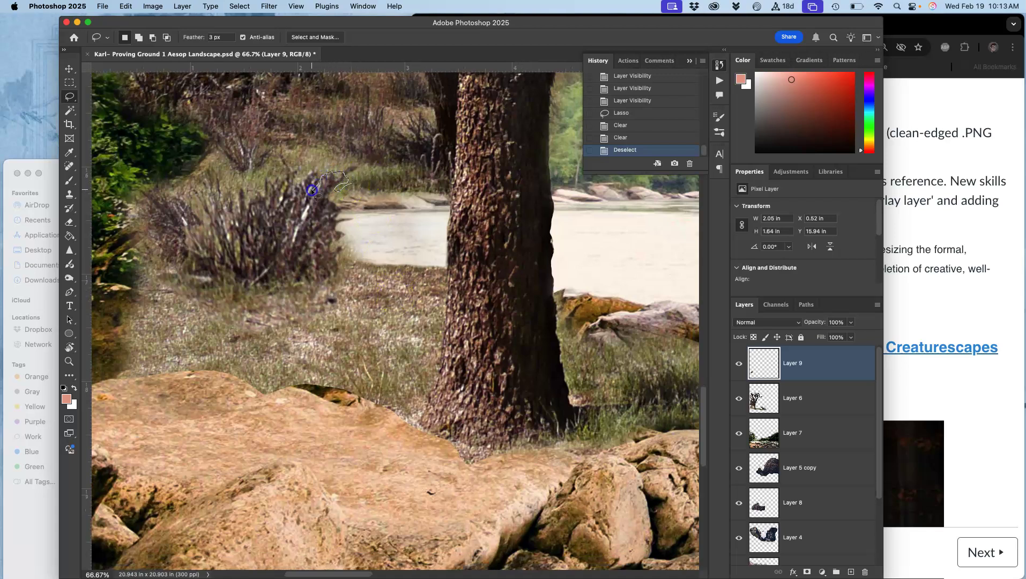
{"action": "left_click_drag", "start_coordinate": [312, 160], "coordinate": [335, 145]}
{"action": "key", "text": "Delete"}
{"action": "key", "text": "Delete"}
{"action": "left_click", "coordinate": [376, 158]}
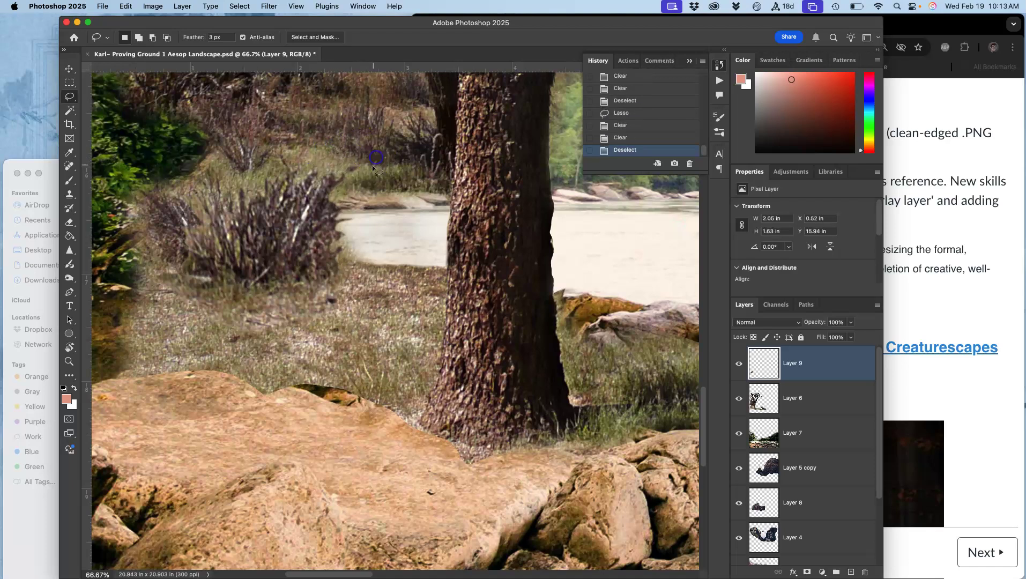
{"action": "left_click_drag", "start_coordinate": [342, 162], "coordinate": [360, 162]}
{"action": "key", "text": "Delete"}
{"action": "key", "text": "Delete"}
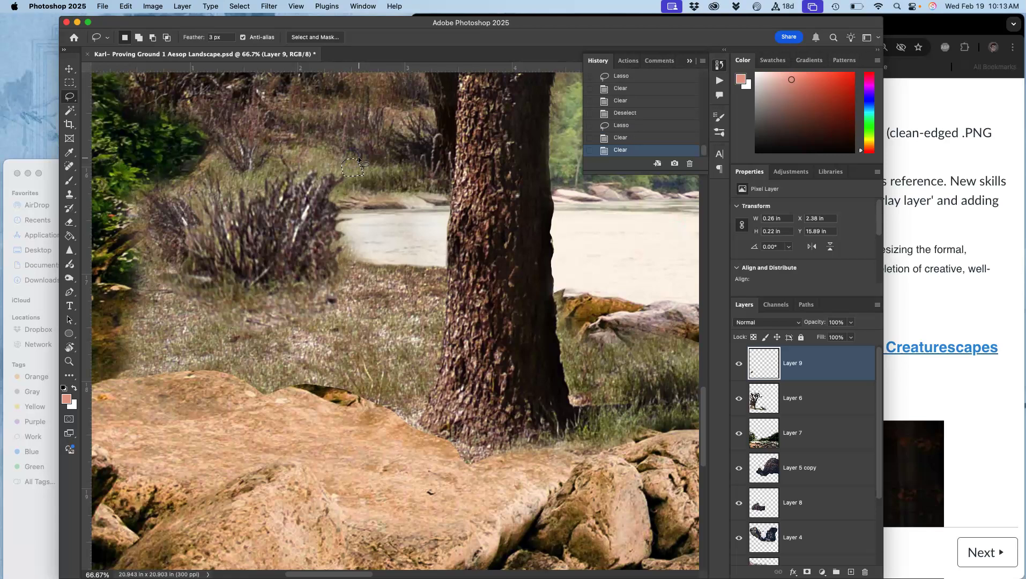
{"action": "left_click", "coordinate": [382, 224]}
On Layer 6, erase the ground's outer edge between the green foliage and the shrub at 21% opacity
{"action": "scroll", "coordinate": [386, 292], "scroll_direction": "right", "scroll_amount": 2}
{"action": "scroll", "coordinate": [387, 293], "scroll_direction": "down", "scroll_amount": 1}
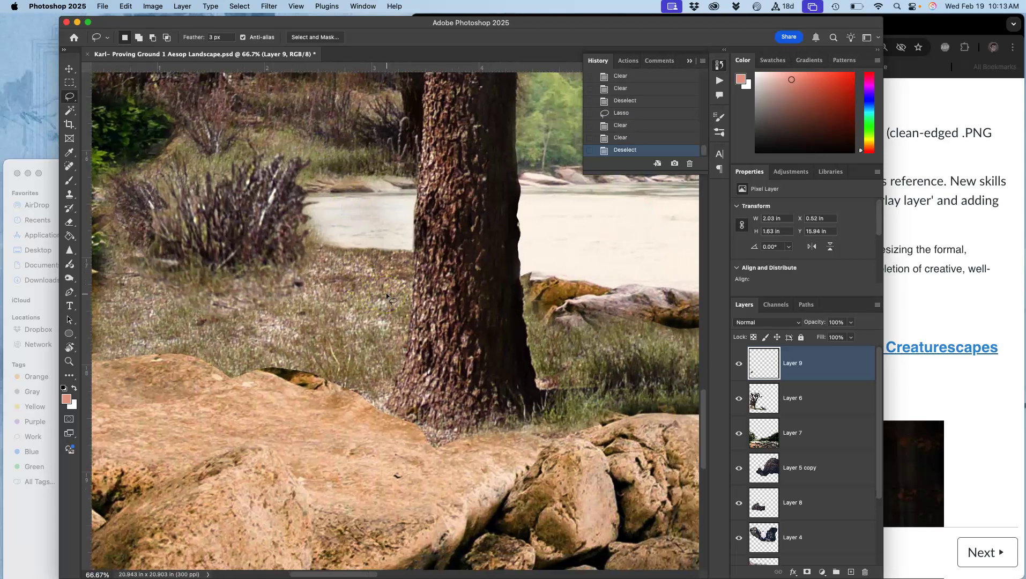
{"action": "scroll", "coordinate": [388, 290], "scroll_direction": "down", "scroll_amount": 3}
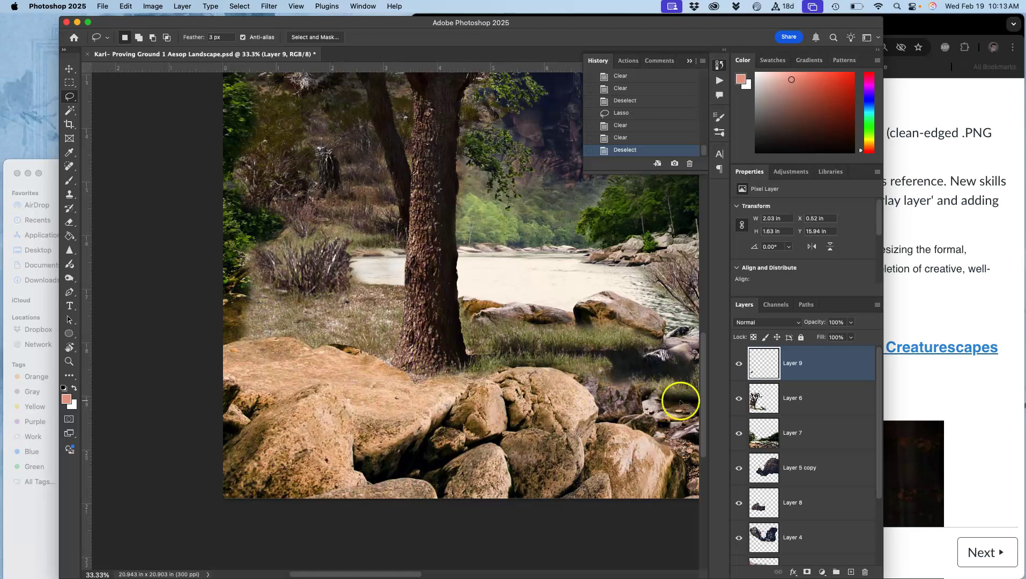
{"action": "left_click", "coordinate": [757, 399]}
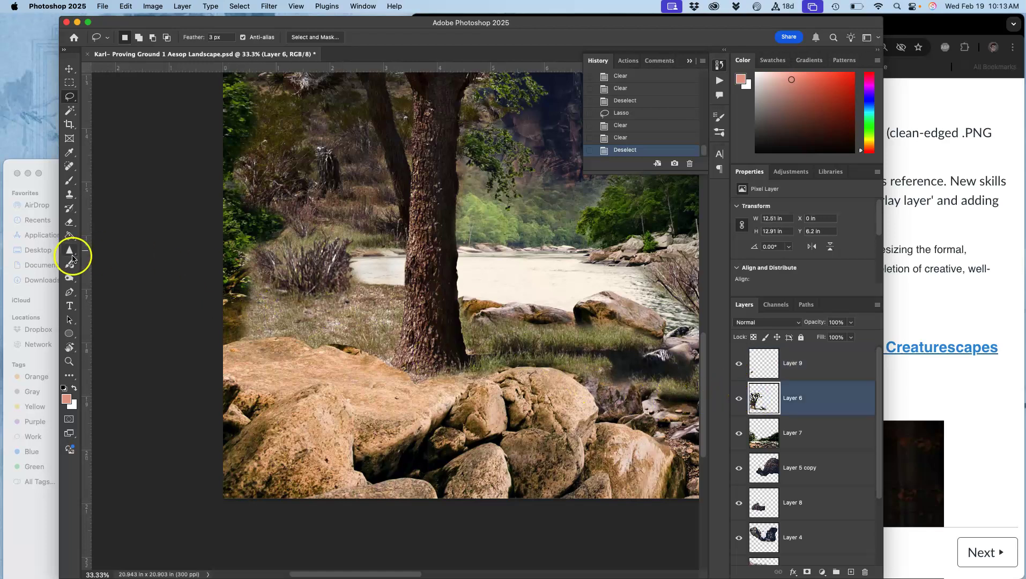
{"action": "left_click", "coordinate": [71, 223]}
{"action": "mouse_move", "coordinate": [235, 318]}
{"action": "left_mouse_down"}
{"action": "mouse_move", "coordinate": [260, 308]}
{"action": "mouse_move", "coordinate": [219, 317]}
{"action": "mouse_move", "coordinate": [290, 324]}
{"action": "mouse_move", "coordinate": [238, 331]}
{"action": "mouse_move", "coordinate": [255, 320]}
{"action": "mouse_move", "coordinate": [251, 311]}
{"action": "mouse_move", "coordinate": [237, 326]}
{"action": "mouse_move", "coordinate": [222, 307]}
{"action": "mouse_move", "coordinate": [231, 280]}
{"action": "mouse_move", "coordinate": [250, 306]}
{"action": "mouse_move", "coordinate": [233, 296]}
{"action": "mouse_move", "coordinate": [225, 249]}
{"action": "mouse_move", "coordinate": [238, 211]}
{"action": "left_mouse_up"}
{"action": "scroll", "coordinate": [238, 322], "scroll_direction": "up", "scroll_amount": 2}
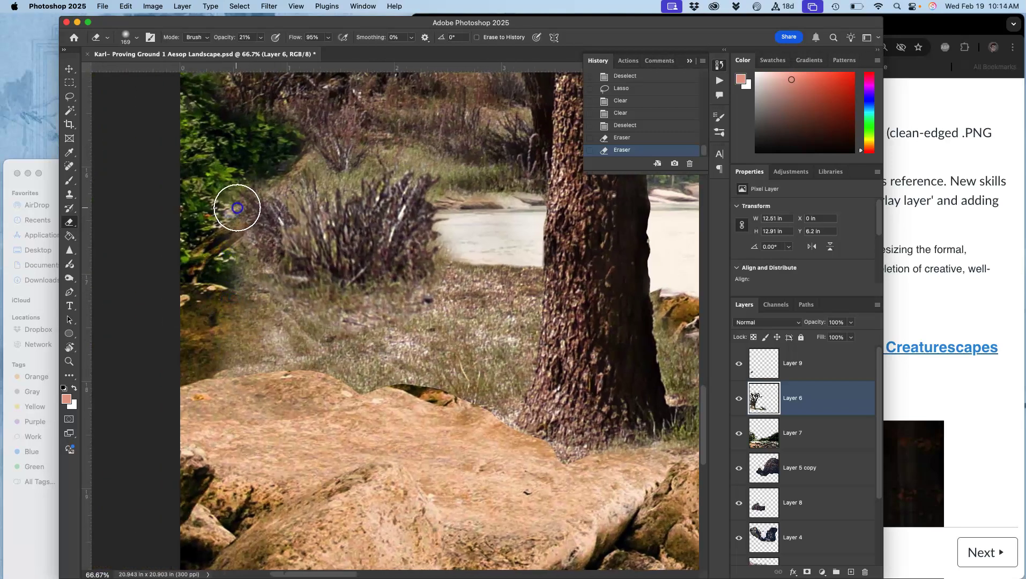
{"action": "left_click", "coordinate": [244, 214]}
{"action": "left_click", "coordinate": [243, 214]}
{"action": "left_click", "coordinate": [244, 214]}
{"action": "left_click", "coordinate": [244, 213]}
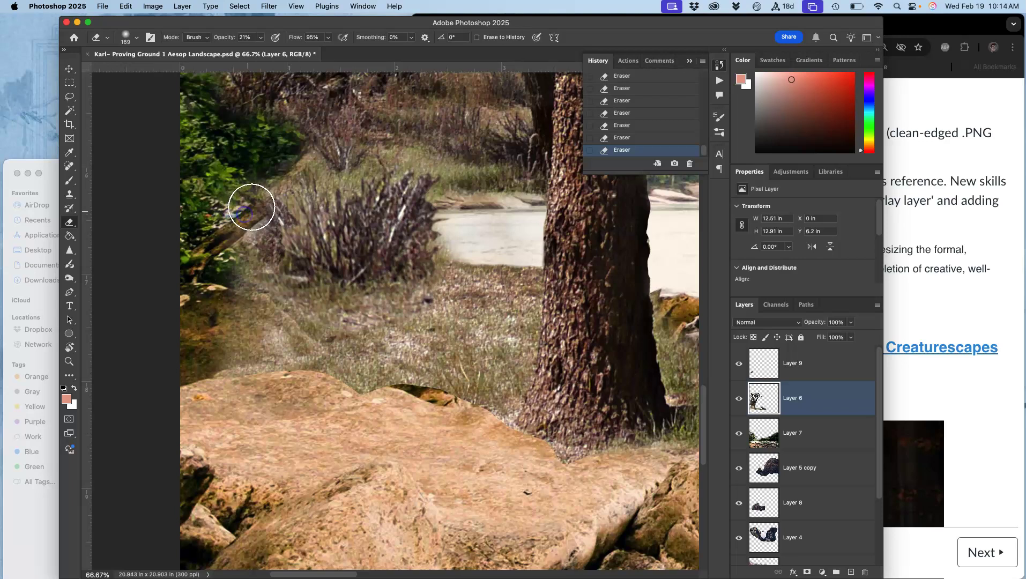
On Layer 6, erase the ground at 21% opacity along the diagonal branch above the shrub to reveal the branch and its foliage
{"action": "left_click", "coordinate": [250, 196]}
{"action": "left_click", "coordinate": [187, 298]}
{"action": "mouse_move", "coordinate": [187, 298]}
{"action": "left_mouse_down"}
{"action": "mouse_move", "coordinate": [207, 317]}
{"action": "mouse_move", "coordinate": [272, 197]}
{"action": "mouse_move", "coordinate": [276, 150]}
{"action": "mouse_move", "coordinate": [313, 151]}
{"action": "left_mouse_up"}
{"action": "scroll", "coordinate": [272, 192], "scroll_direction": "down", "scroll_amount": 1}
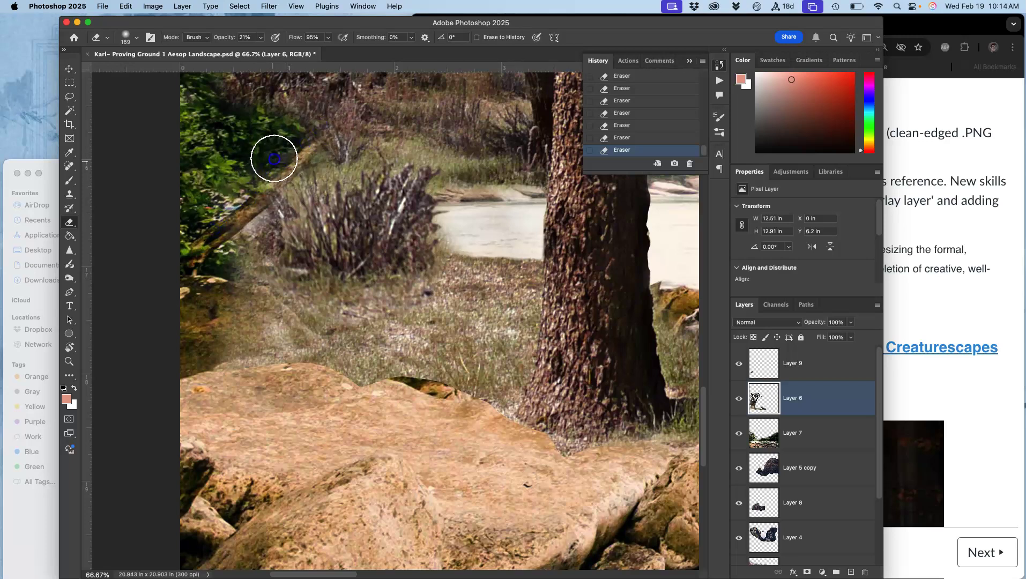
{"action": "scroll", "coordinate": [321, 236], "scroll_direction": "up", "scroll_amount": 5}
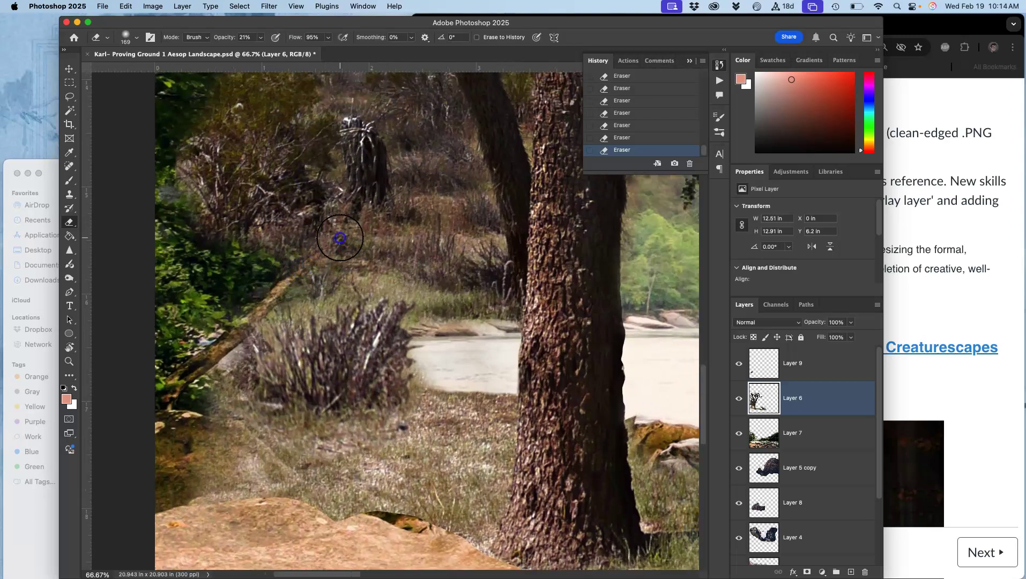
{"action": "left_click", "coordinate": [328, 261]}
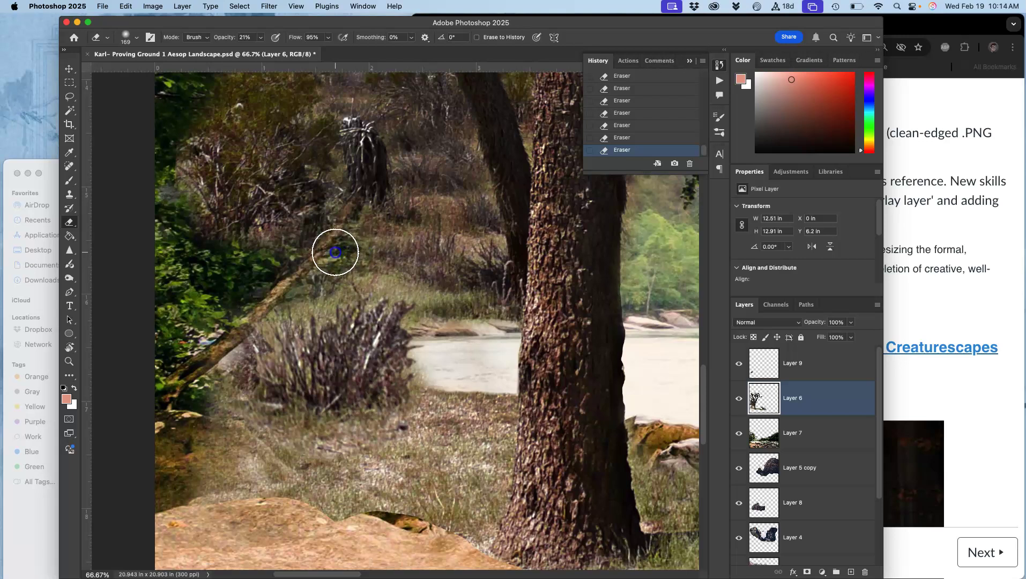
{"action": "left_click", "coordinate": [339, 263]}
{"action": "left_click", "coordinate": [368, 259]}
{"action": "left_click", "coordinate": [279, 291]}
Erase Layer 6's grass below the shrub at 21% opacity to reveal more of the brown boulder beneath it
{"action": "left_click", "coordinate": [245, 435]}
{"action": "left_click", "coordinate": [216, 442]}
{"action": "left_click", "coordinate": [259, 455]}
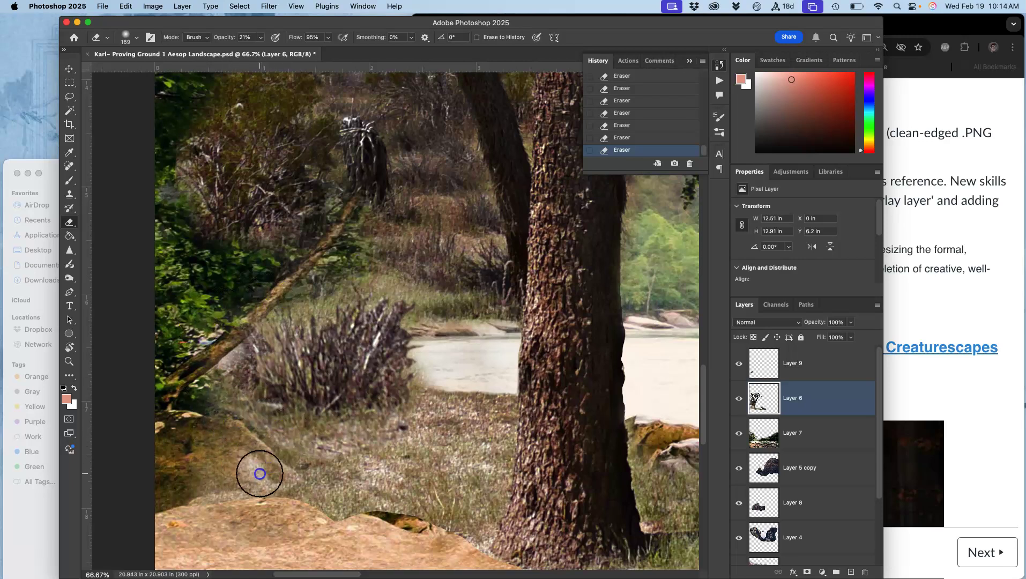
{"action": "left_click", "coordinate": [247, 494]}
Soften Layer 6's grass edge along the large foreground rock, around the dark gap toward the tree base, with the 21% Eraser
{"action": "left_click", "coordinate": [335, 508]}
{"action": "left_click", "coordinate": [389, 522]}
{"action": "left_click", "coordinate": [474, 529]}
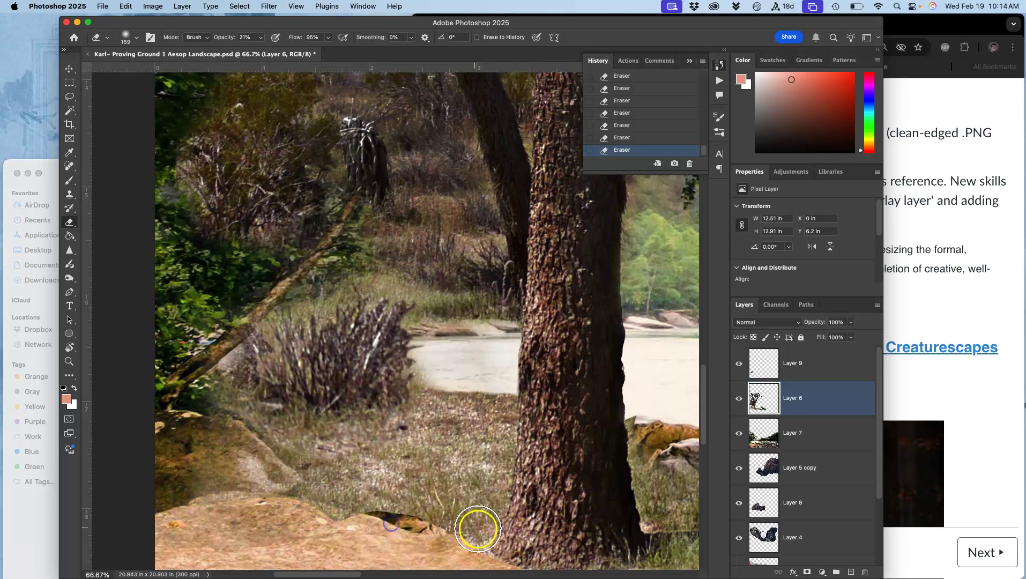
{"action": "scroll", "coordinate": [474, 529], "scroll_direction": "down", "scroll_amount": 4}
{"action": "left_click", "coordinate": [401, 419]}
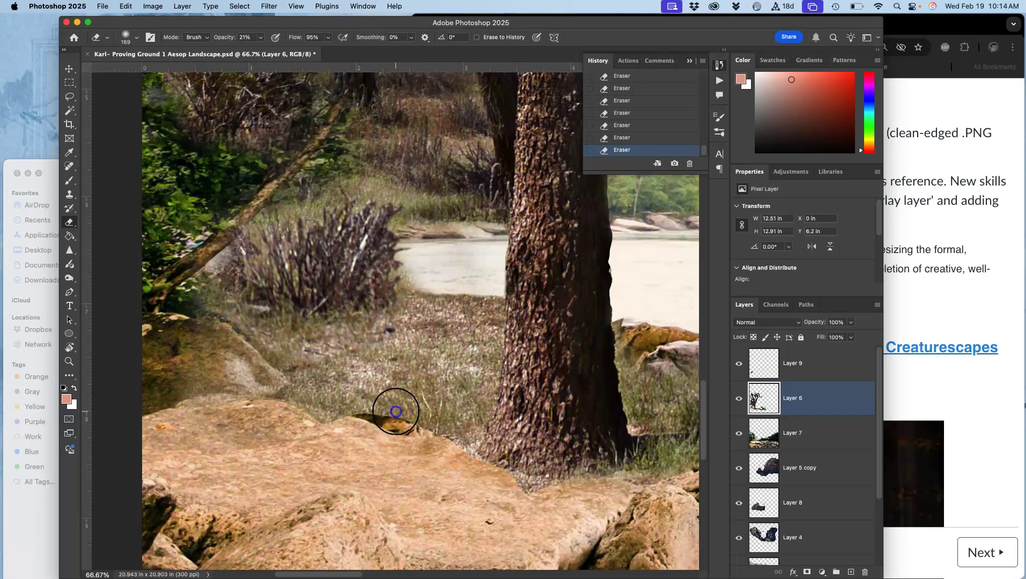
{"action": "left_click", "coordinate": [369, 428]}
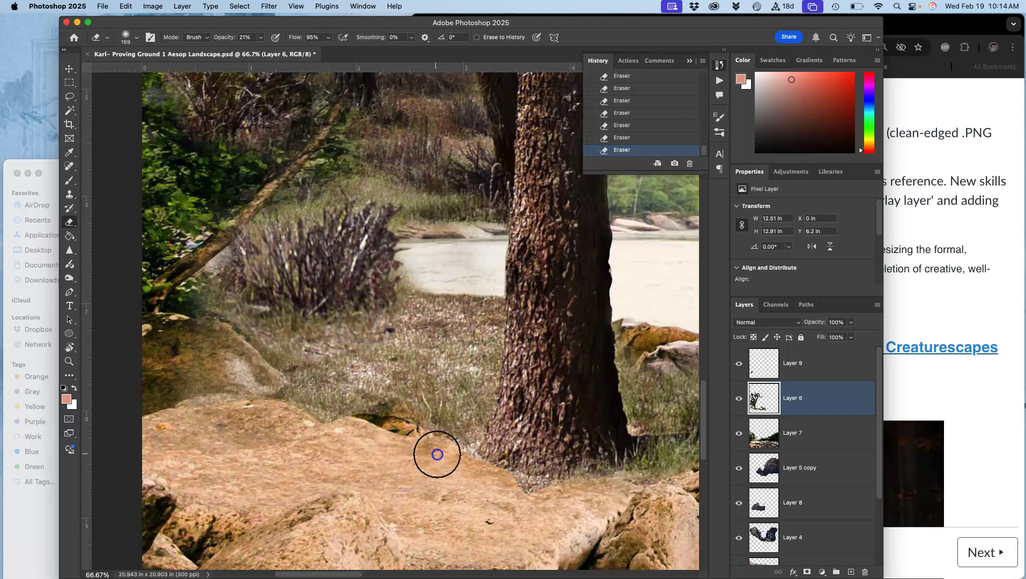
{"action": "left_click", "coordinate": [399, 427]}
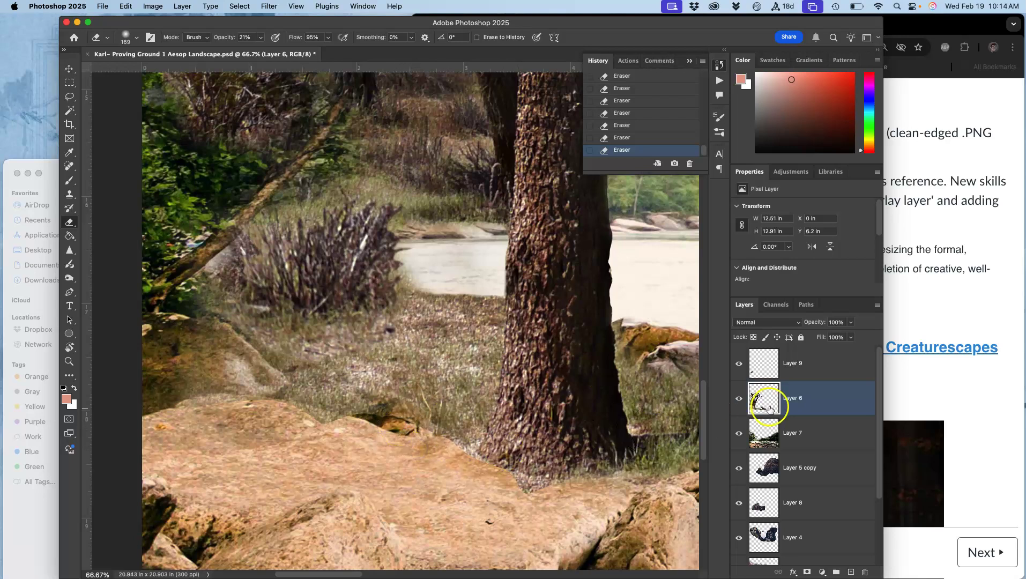
Lasso a grass patch about 0.95 by 0.66 in beside the trunk on Layer 6 and copy it to a new layer
{"action": "left_click", "coordinate": [737, 434]}
{"action": "left_click", "coordinate": [738, 434]}
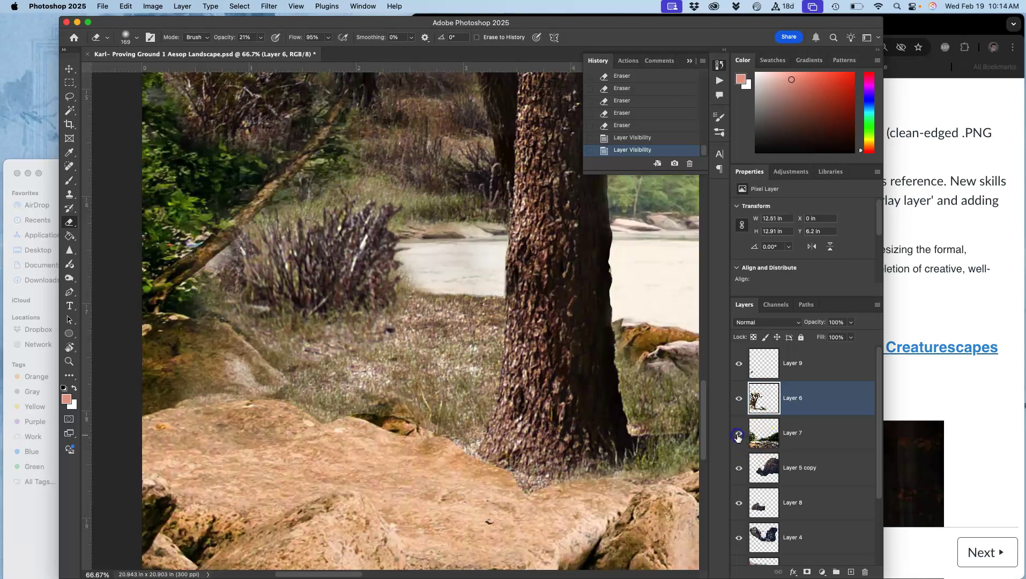
{"action": "left_click", "coordinate": [786, 444]}
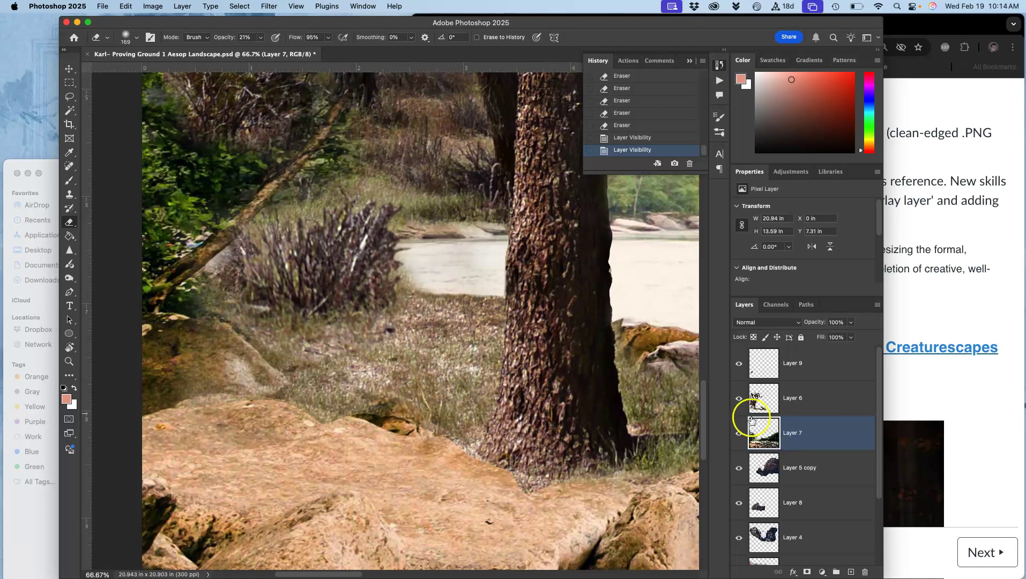
{"action": "left_click", "coordinate": [800, 402]}
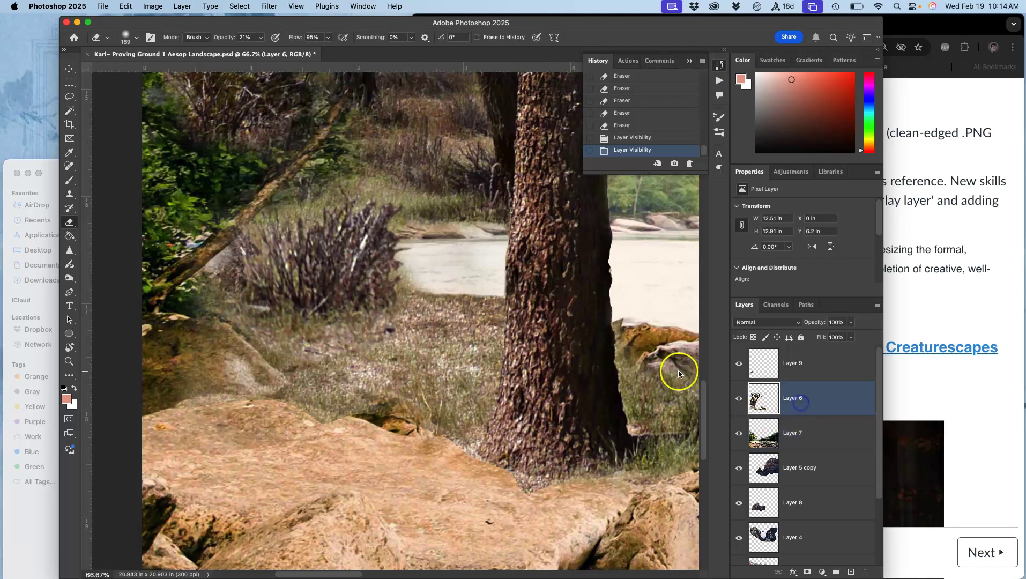
{"action": "left_click", "coordinate": [69, 96]}
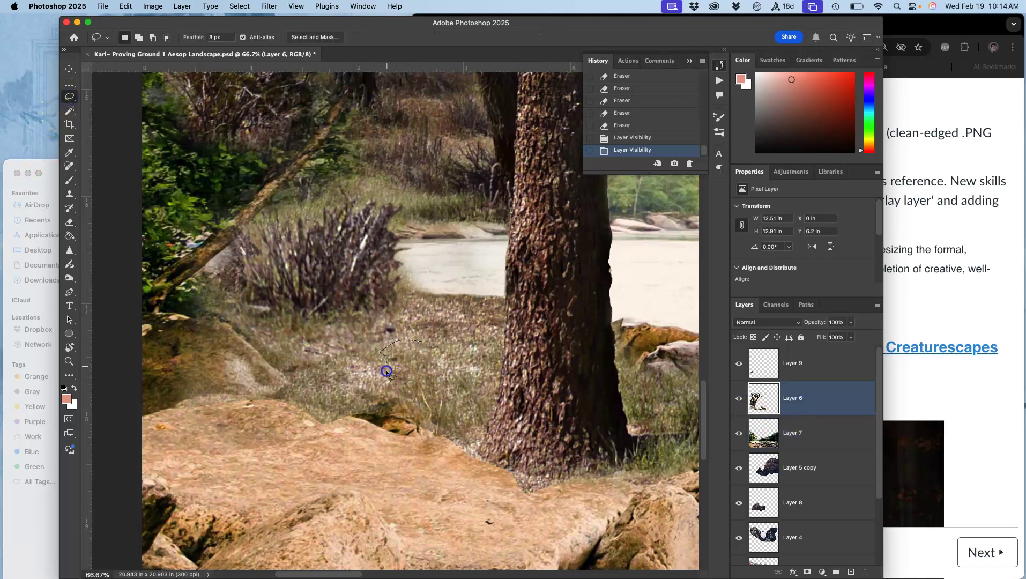
{"action": "left_click_drag", "start_coordinate": [457, 340], "coordinate": [460, 342]}
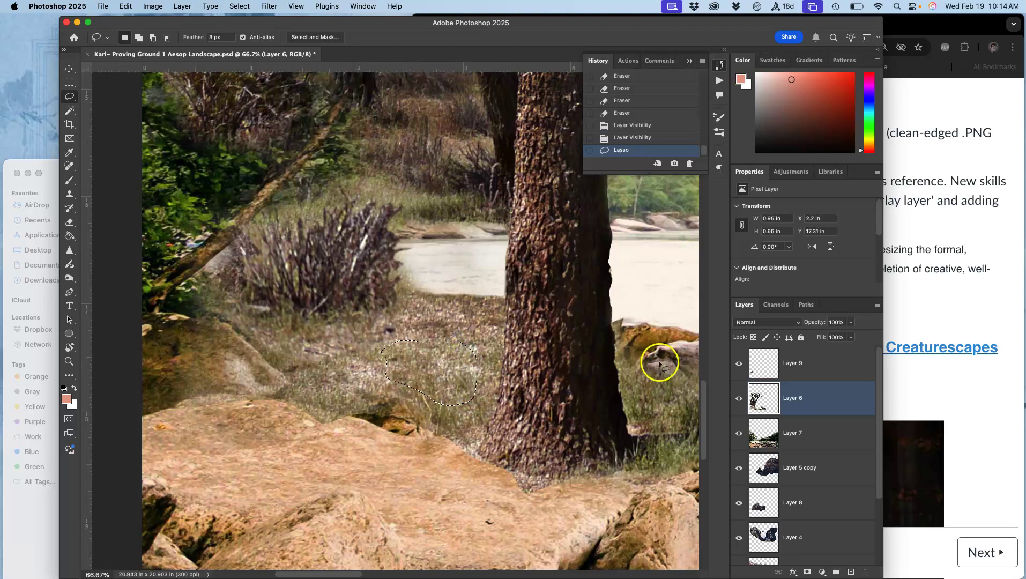
{"action": "key", "text": "super+j"}
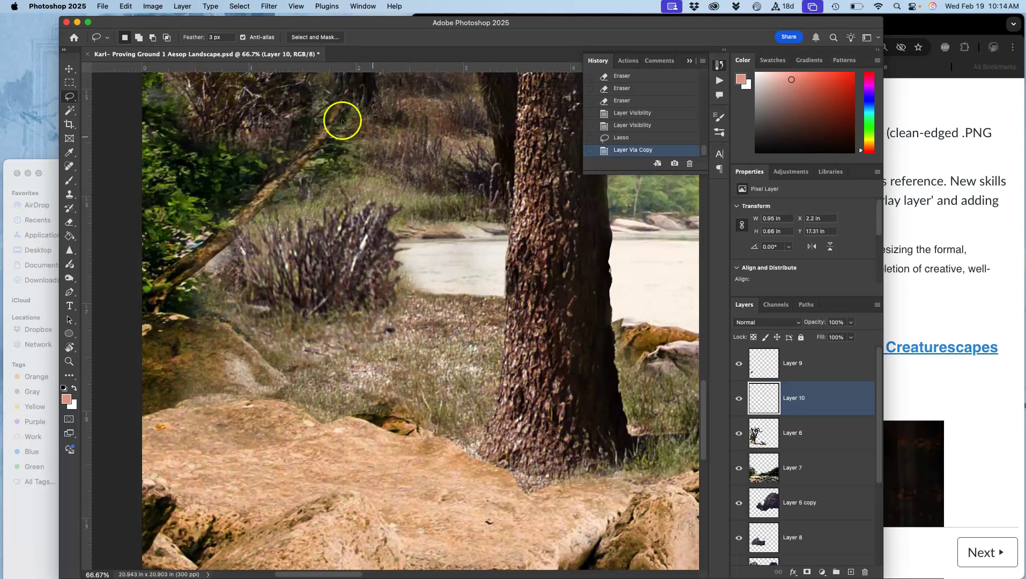
Move the copied grass patch over the dark gap at the foreground rock's edge and send it one level back, behind Layer 6
{"action": "left_click", "coordinate": [69, 69]}
{"action": "left_click_drag", "start_coordinate": [431, 364], "coordinate": [397, 401]}
{"action": "left_click", "coordinate": [501, 370], "text": "shift+super"}
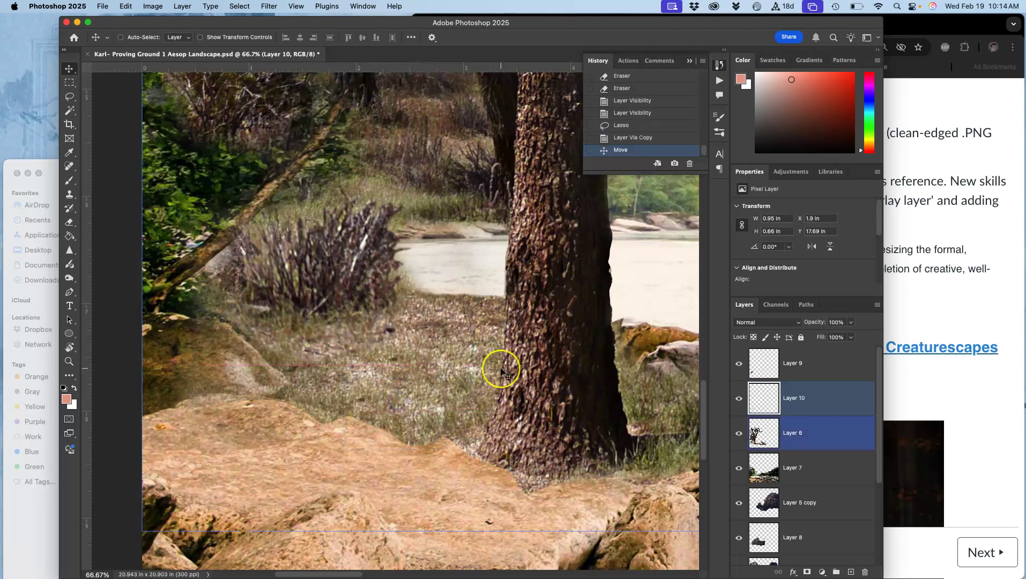
{"action": "key", "text": "super+bracketleft"}
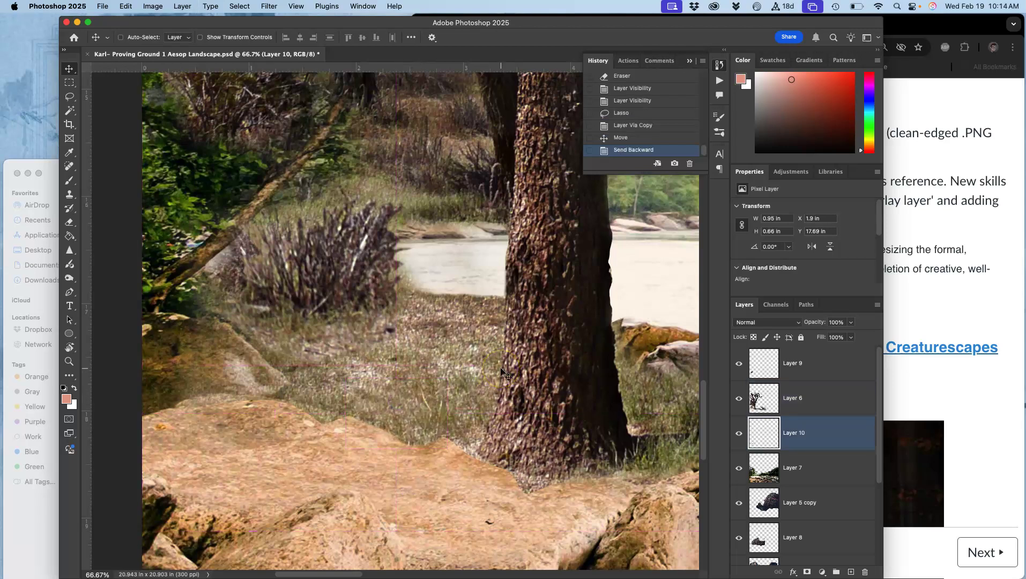
Examine the copied grass patch with Layers 6 and 7 hidden, and compare the rock gap with Layer 10 hidden and shown
{"action": "left_click", "coordinate": [738, 398]}
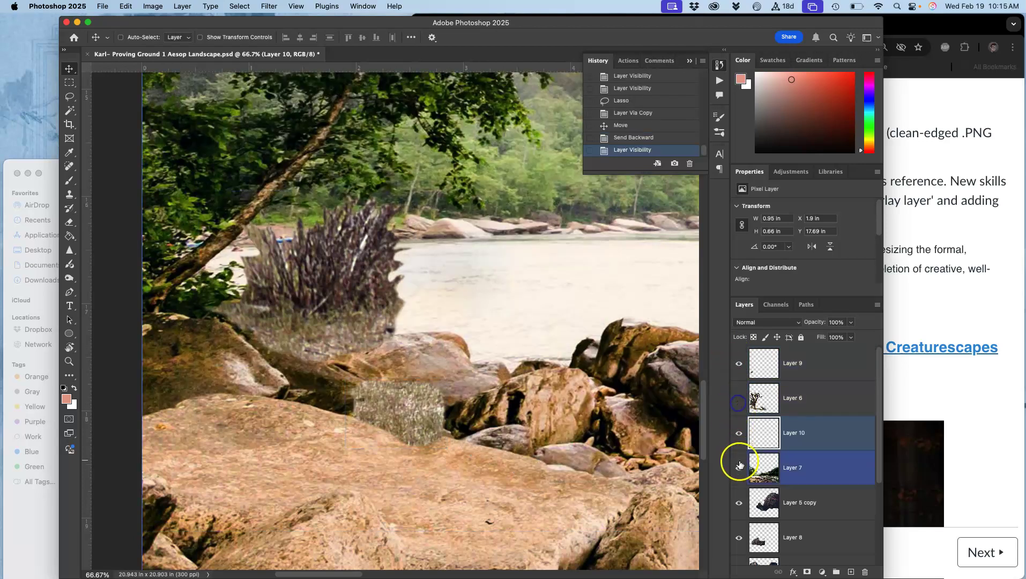
{"action": "left_click", "coordinate": [738, 466]}
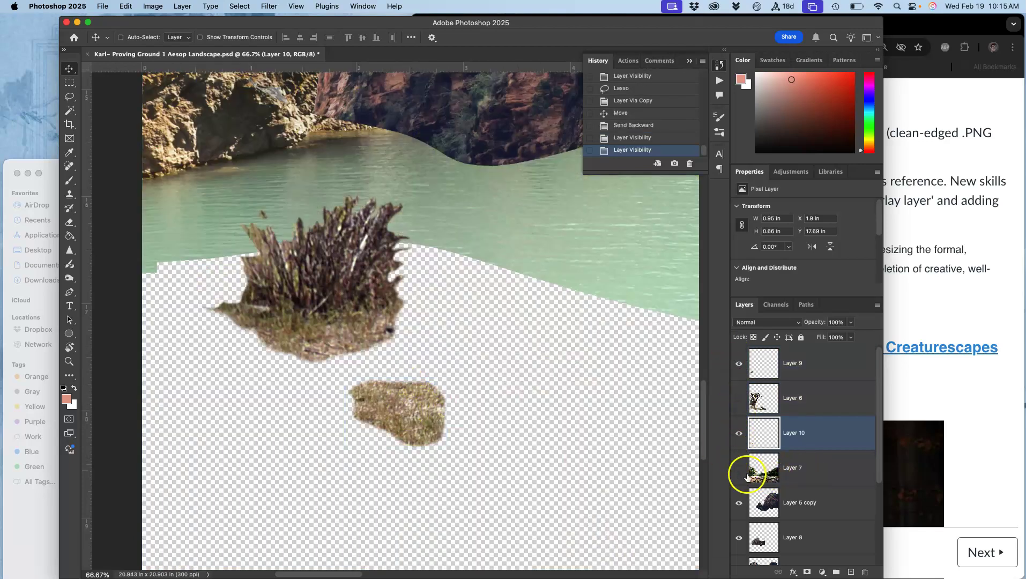
{"action": "left_click", "coordinate": [738, 468]}
{"action": "left_click", "coordinate": [739, 398]}
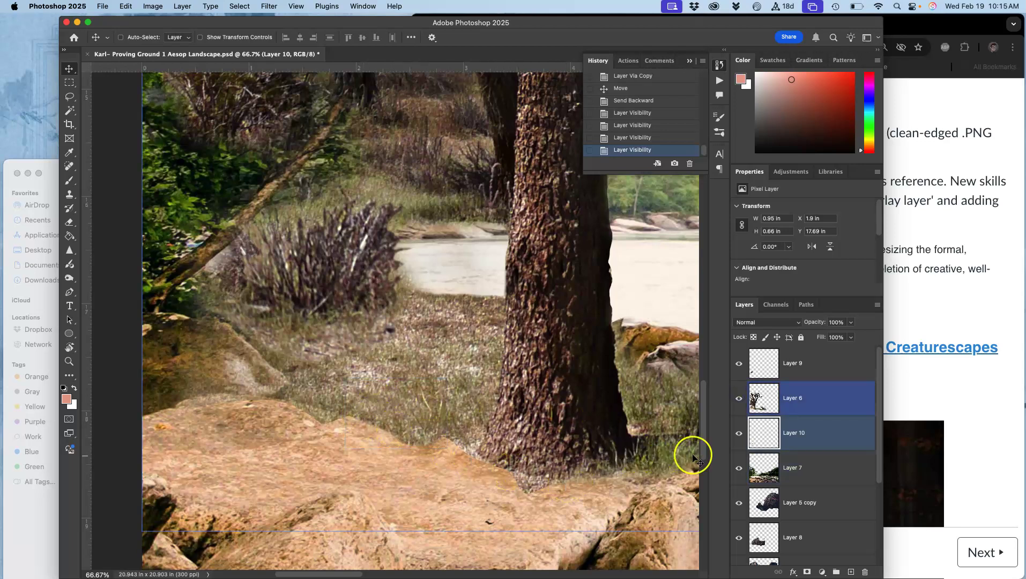
{"action": "left_click", "coordinate": [740, 435]}
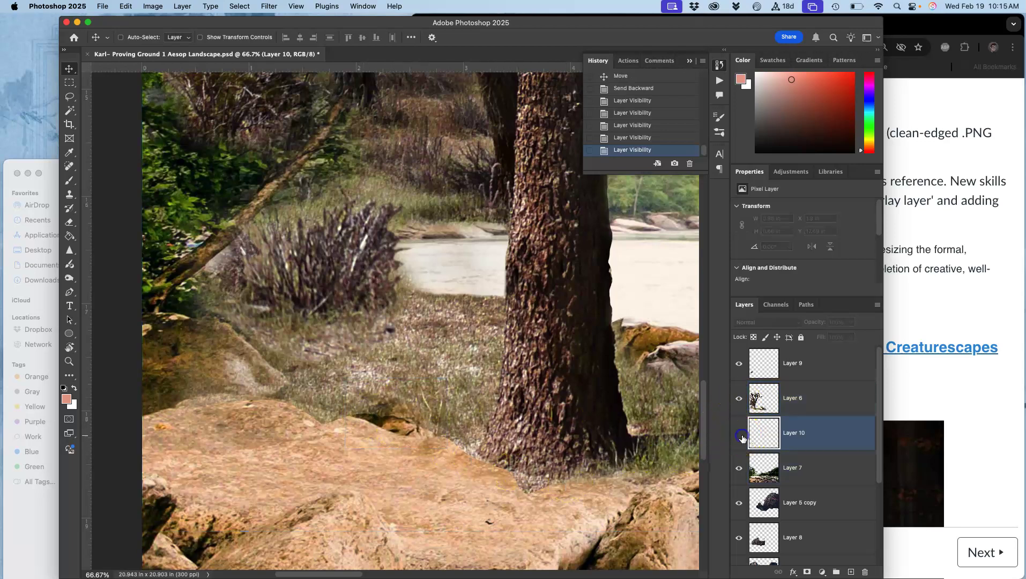
{"action": "left_click", "coordinate": [740, 435]}
{"action": "mouse_move", "coordinate": [805, 448]}
{"action": "left_mouse_down"}
{"action": "mouse_move", "coordinate": [806, 494]}
{"action": "mouse_move", "coordinate": [799, 451]}
{"action": "left_mouse_up"}
Erase the grass patch's lower edge on Layer 10 at 21% opacity to blend it into the foreground rock
{"action": "left_click", "coordinate": [70, 222]}
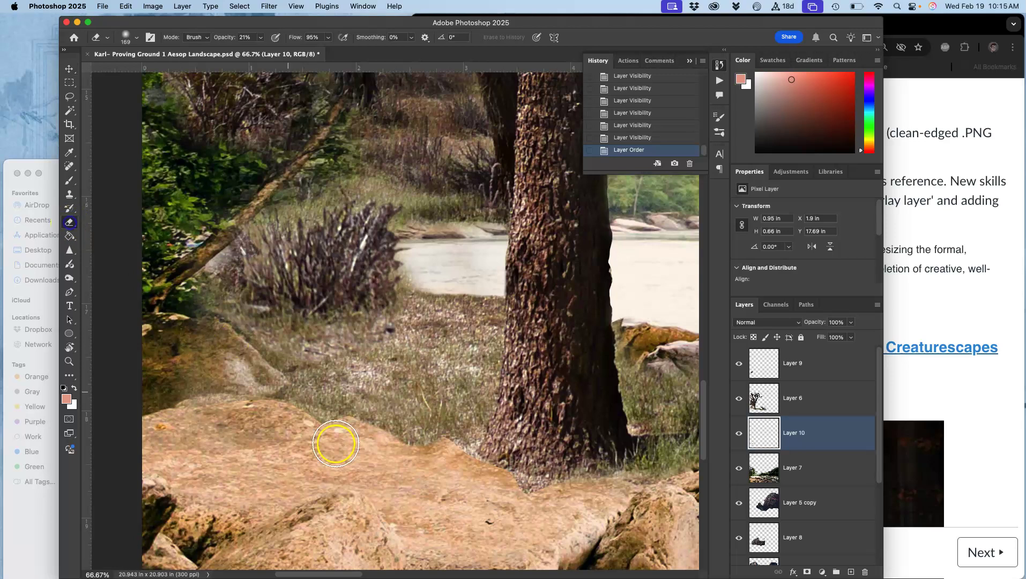
{"action": "mouse_move", "coordinate": [418, 466]}
{"action": "left_mouse_down"}
{"action": "mouse_move", "coordinate": [444, 465]}
{"action": "mouse_move", "coordinate": [405, 468]}
{"action": "mouse_move", "coordinate": [458, 462]}
{"action": "mouse_move", "coordinate": [387, 469]}
{"action": "mouse_move", "coordinate": [433, 463]}
{"action": "mouse_move", "coordinate": [385, 468]}
{"action": "mouse_move", "coordinate": [324, 446]}
{"action": "left_mouse_up"}
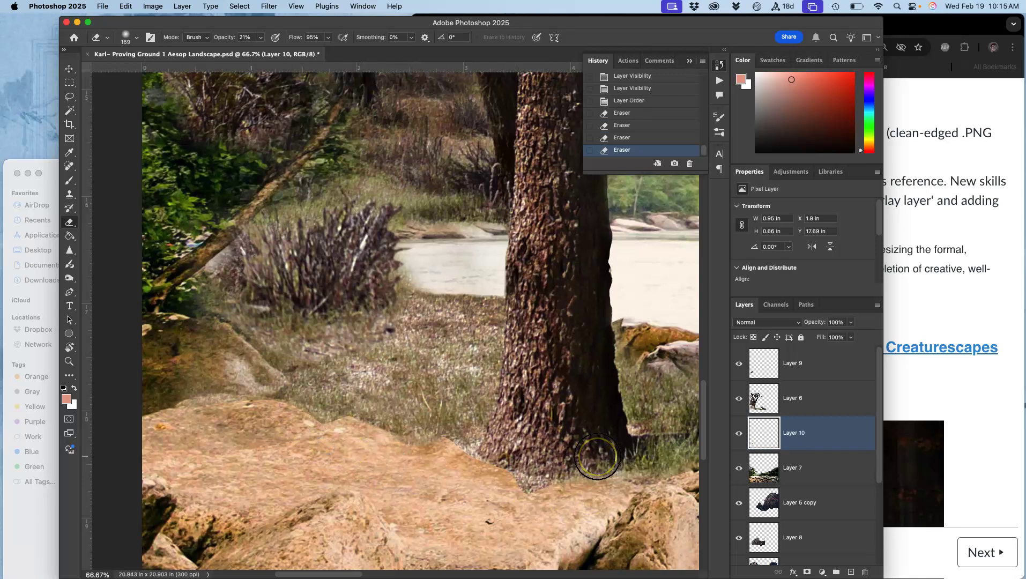
{"action": "scroll", "coordinate": [597, 456], "scroll_direction": "down", "scroll_amount": 5}
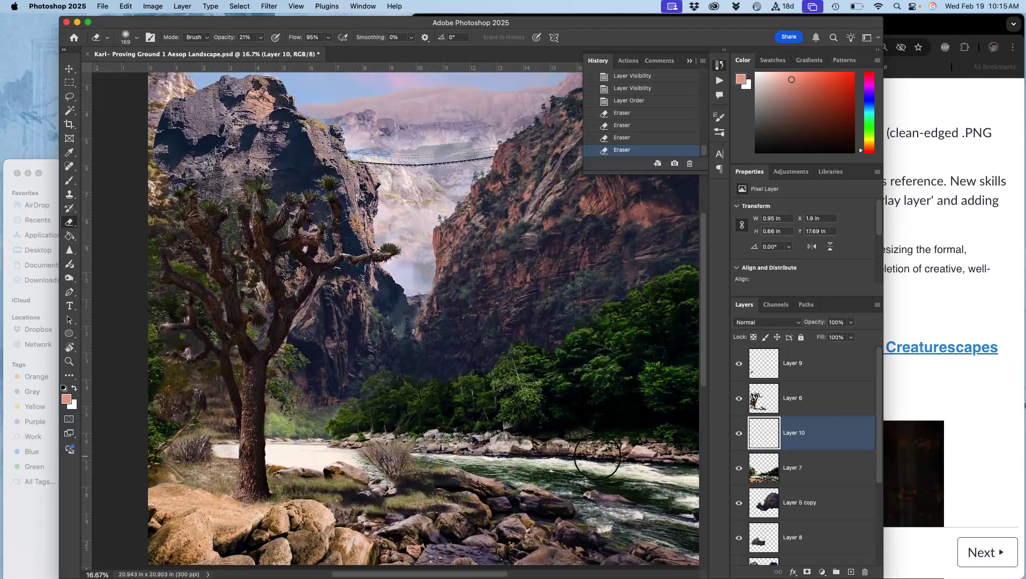
{"action": "scroll", "coordinate": [597, 456], "scroll_direction": "down", "scroll_amount": 1}
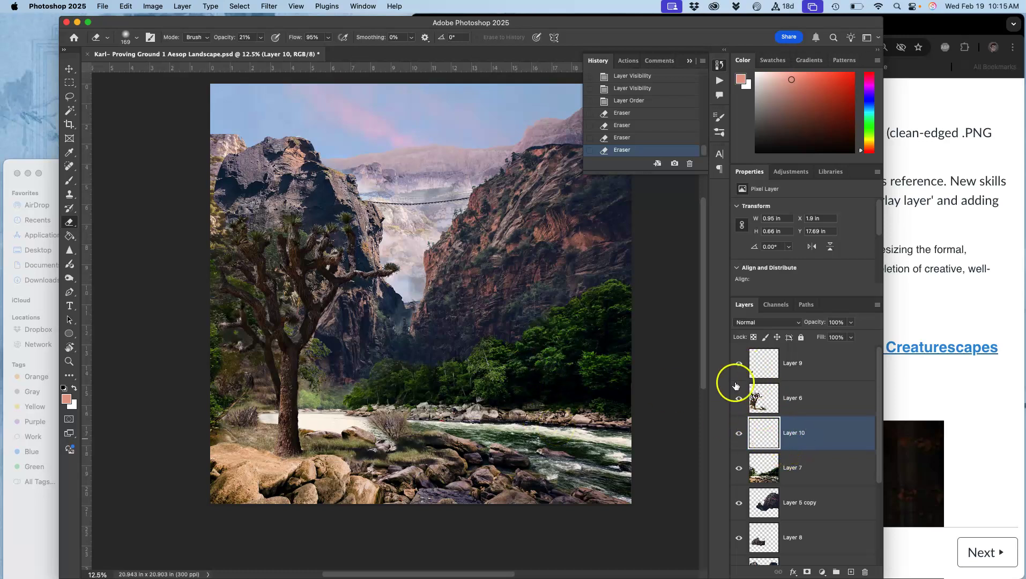
{"action": "scroll", "coordinate": [402, 252], "scroll_direction": "up", "scroll_amount": 2}
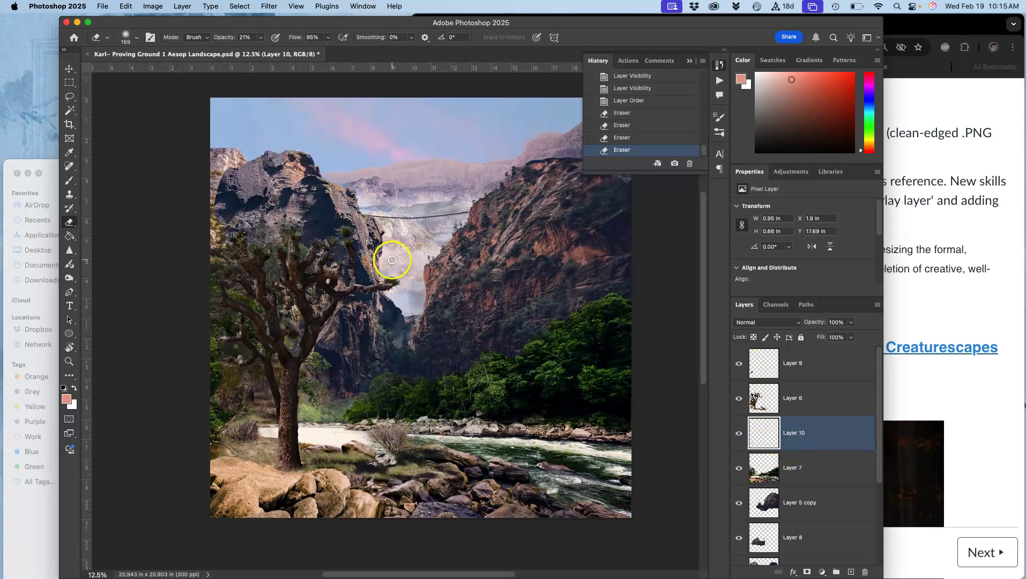
Save the landscape document and place the Dodo Porcupine PNG from the Proving Ground #1 folder above Layer 9 at 100% scale
{"action": "left_click", "coordinate": [802, 367]}
{"action": "key", "text": "super+s"}
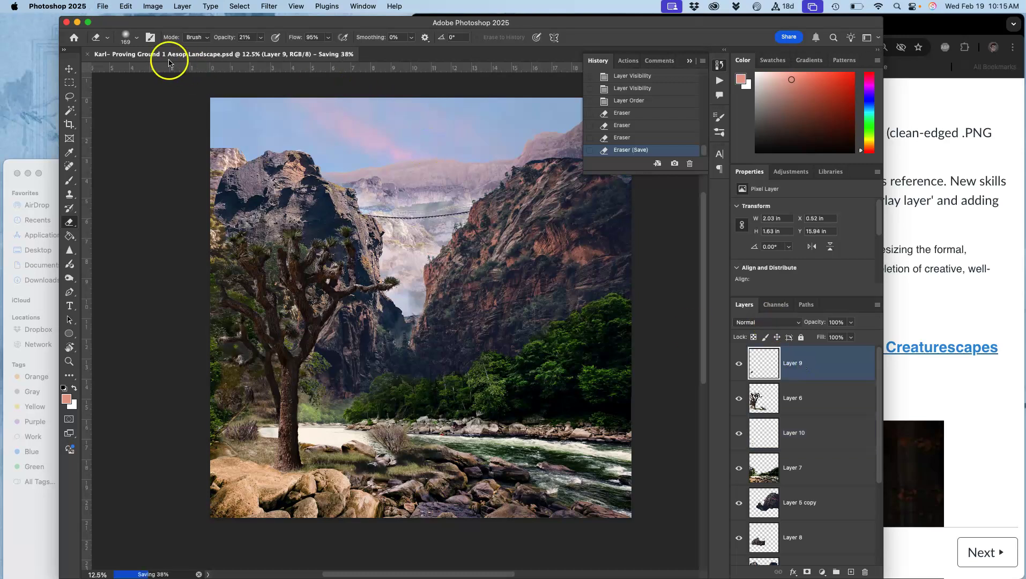
{"action": "left_click", "coordinate": [47, 168]}
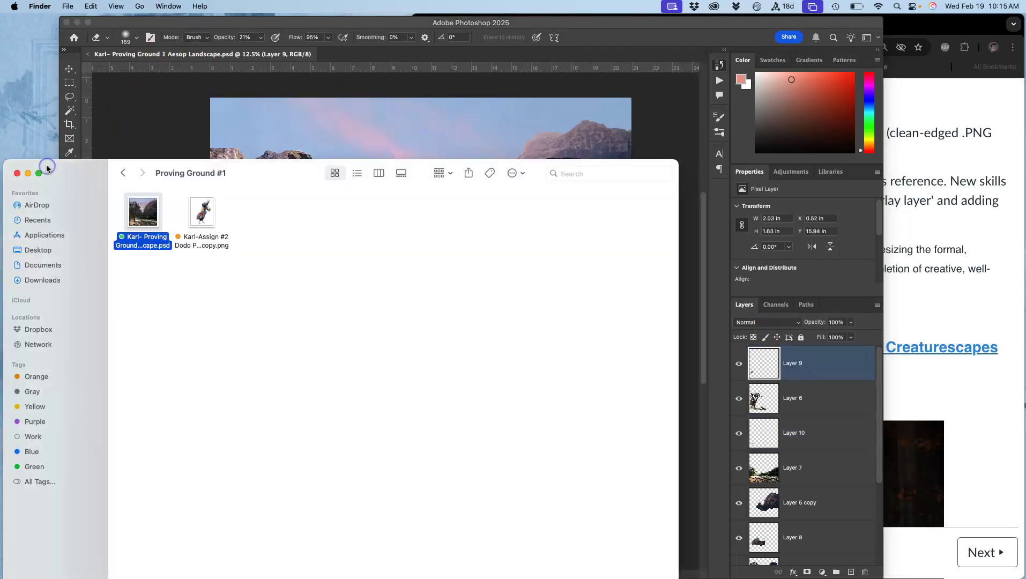
{"action": "left_click_drag", "start_coordinate": [201, 216], "coordinate": [385, 130]}
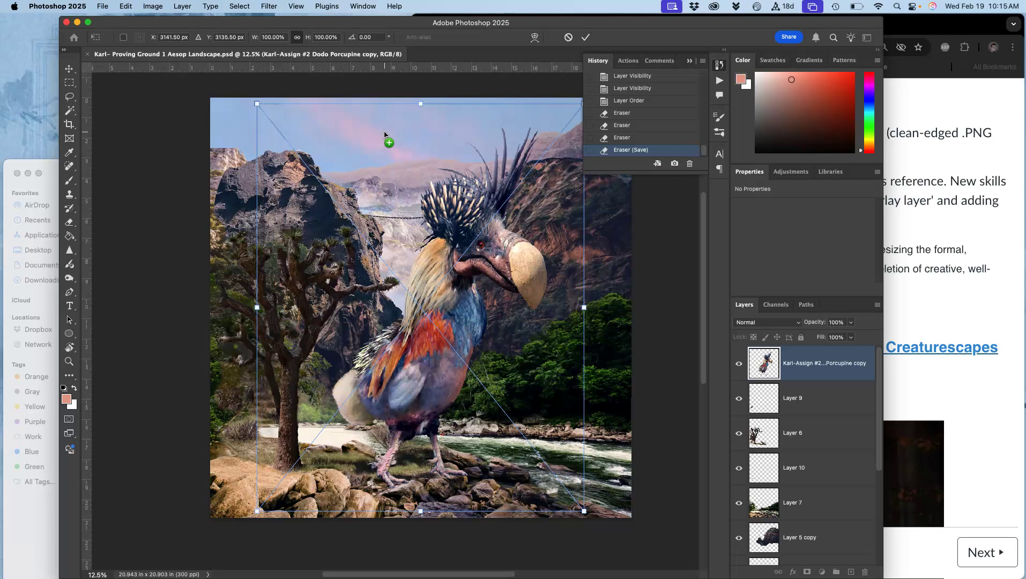
{"action": "key", "text": "Return"}
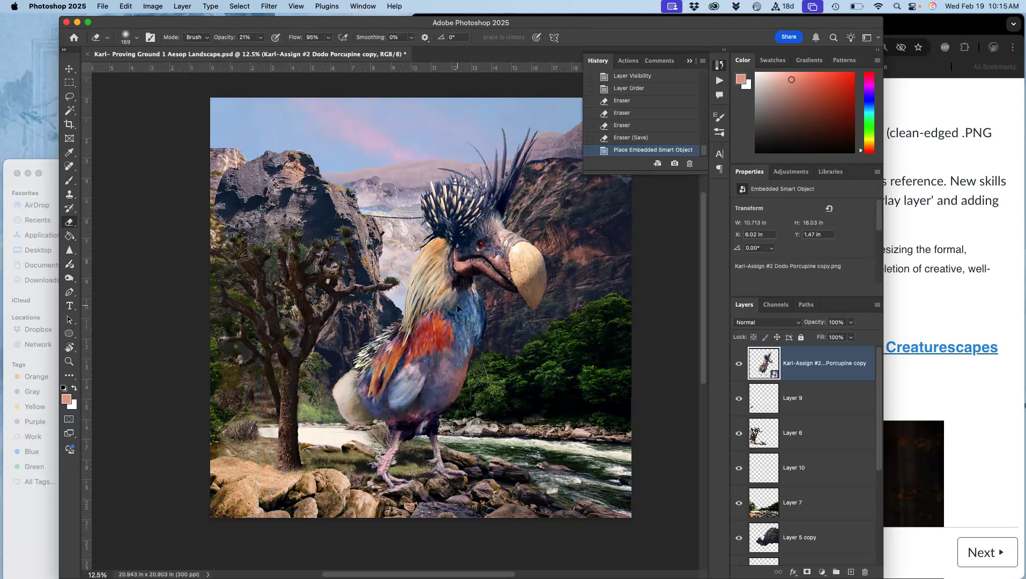
Review the placed creature and the layer stack, and check the document's dimensions and resolution without changing the image size
{"action": "scroll", "coordinate": [456, 317], "scroll_direction": "right", "scroll_amount": 3}
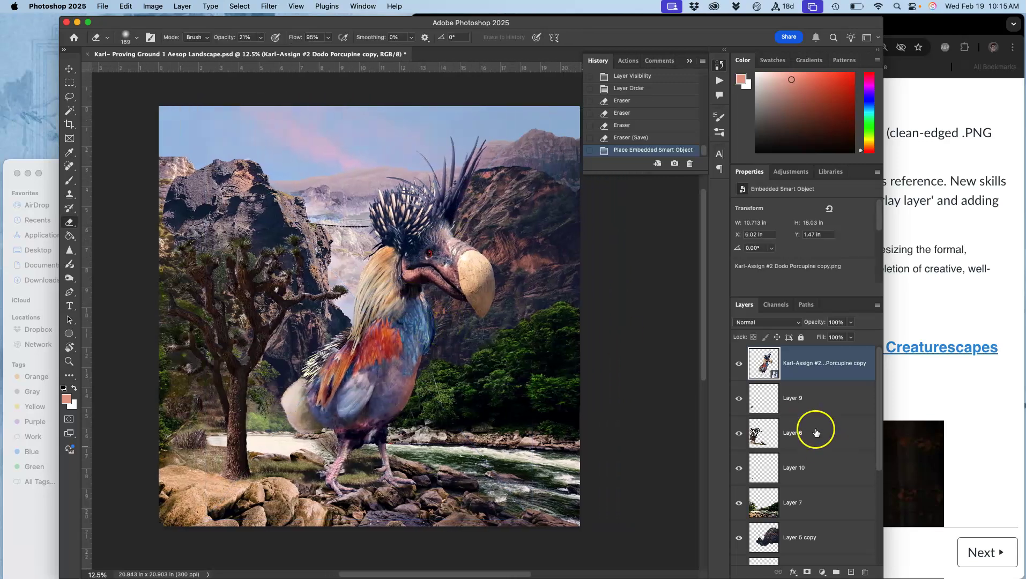
{"action": "scroll", "coordinate": [802, 490], "scroll_direction": "down", "scroll_amount": 5}
{"action": "scroll", "coordinate": [803, 494], "scroll_direction": "up", "scroll_amount": 4}
{"action": "left_click", "coordinate": [153, 6]}
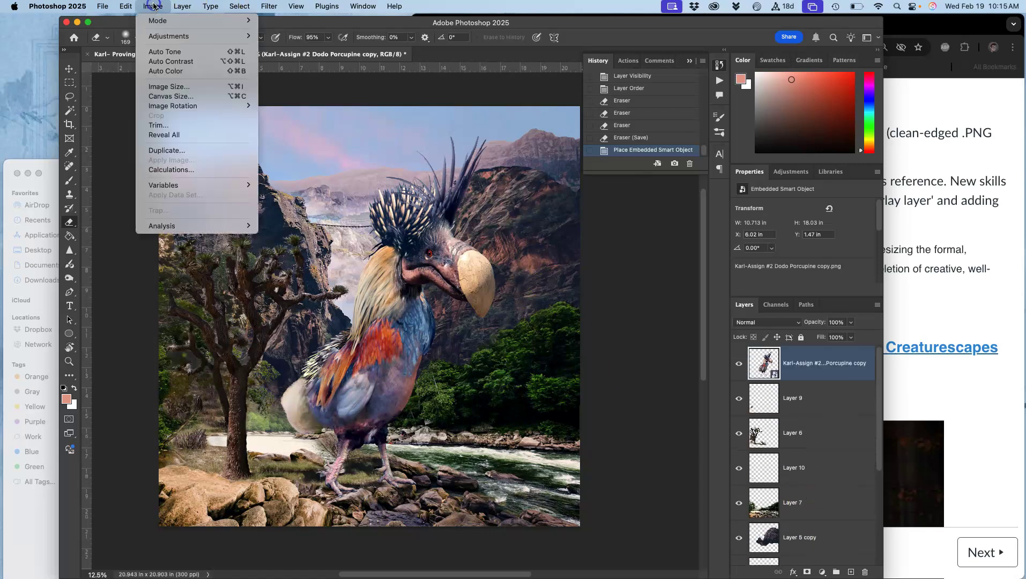
{"action": "left_click", "coordinate": [171, 87]}
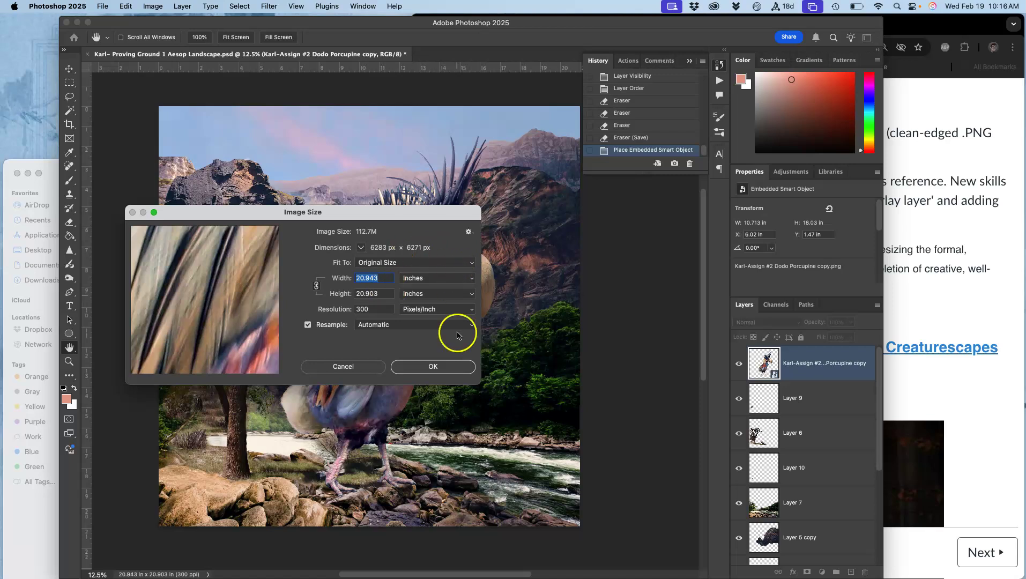
{"action": "left_click", "coordinate": [440, 367]}
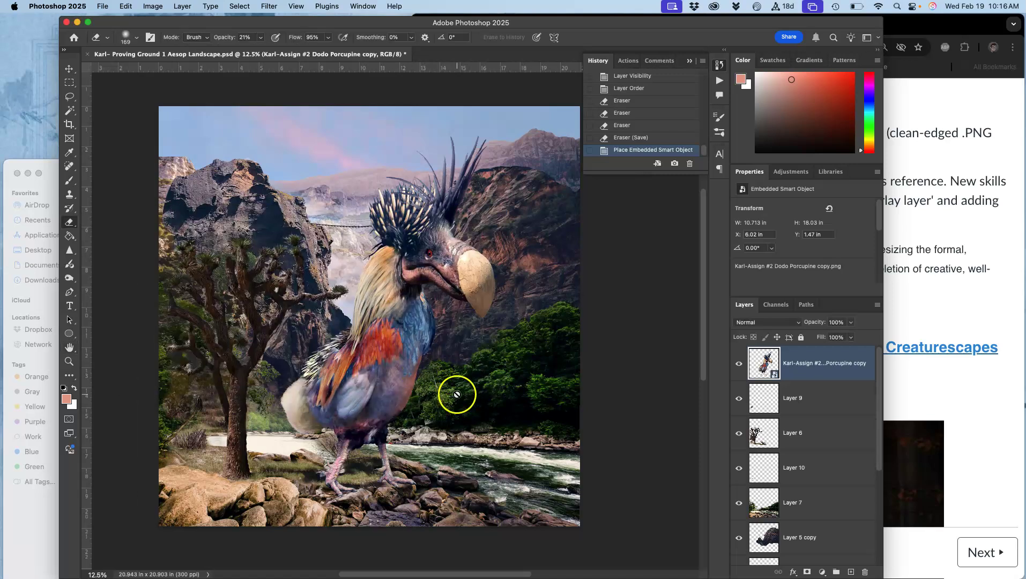
Scale the Dodo Porcupine creature proportionally to about 45% and position it on the foreground rocks just beside the tree trunk
{"action": "left_click", "coordinate": [738, 364]}
{"action": "left_click", "coordinate": [739, 365]}
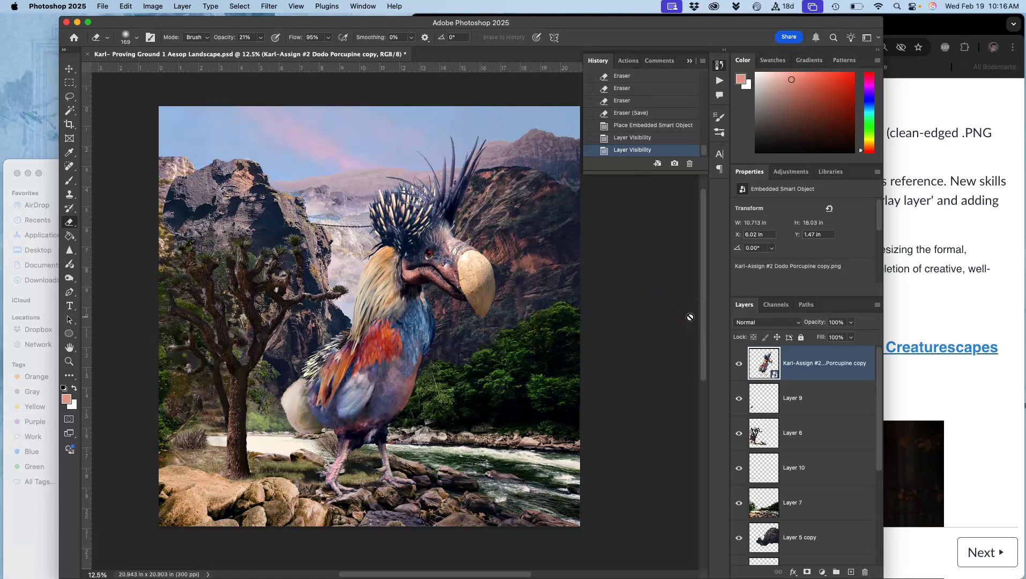
{"action": "key", "text": "super+t"}
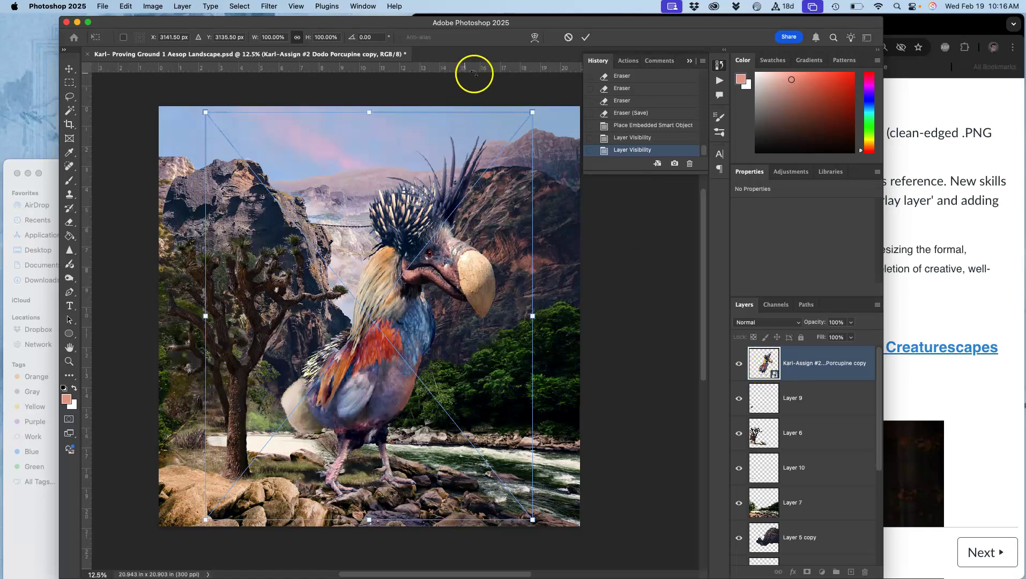
{"action": "left_click_drag", "start_coordinate": [532, 112], "coordinate": [362, 344]}
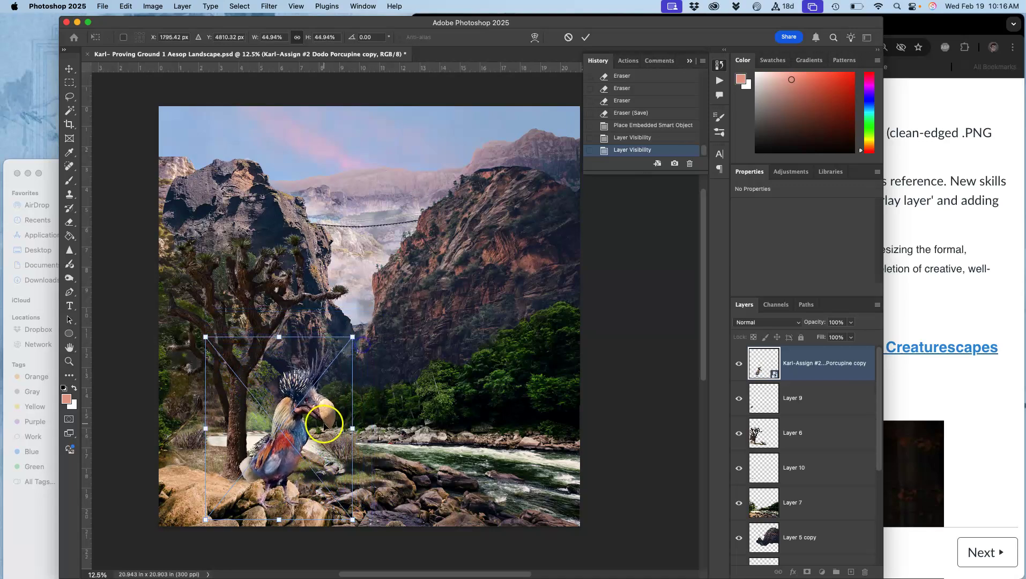
{"action": "left_click_drag", "start_coordinate": [317, 405], "coordinate": [364, 396]}
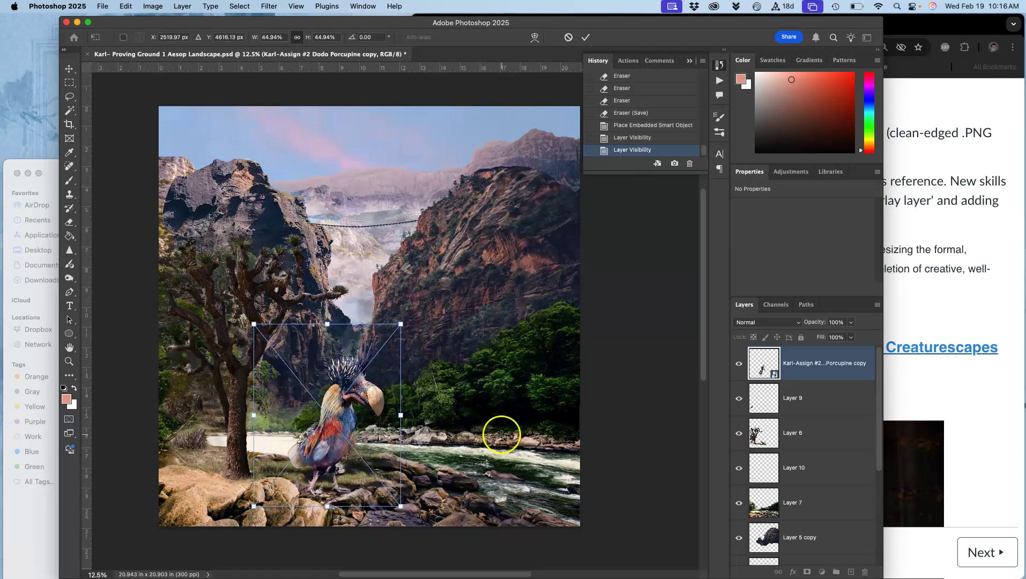
{"action": "key", "text": "Return"}
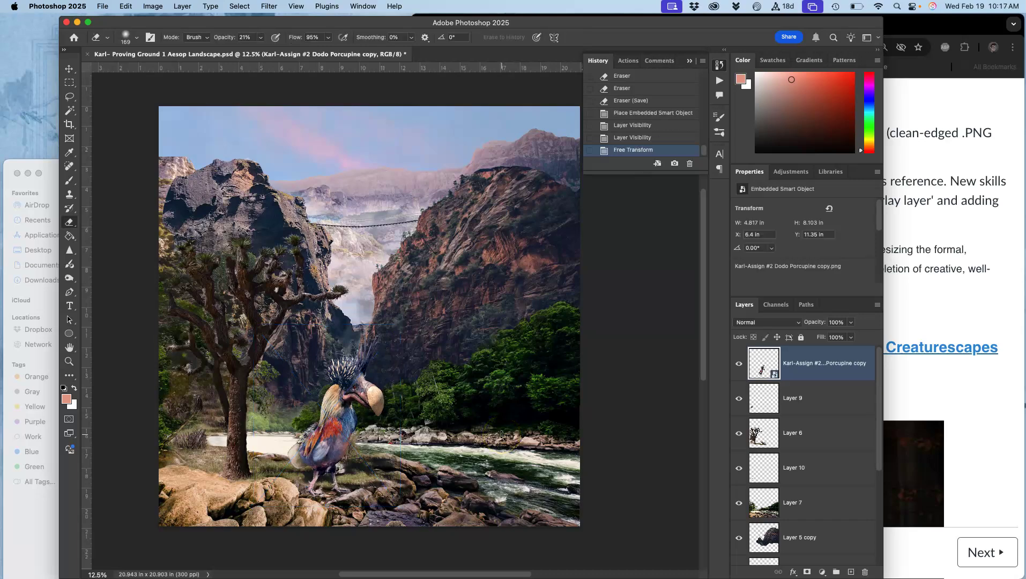
Examine the resized creature up close against the rocks, tree, river and cliffs, and review the whole composition
{"action": "key", "text": "super+plus"}
{"action": "key", "text": "super+plus"}
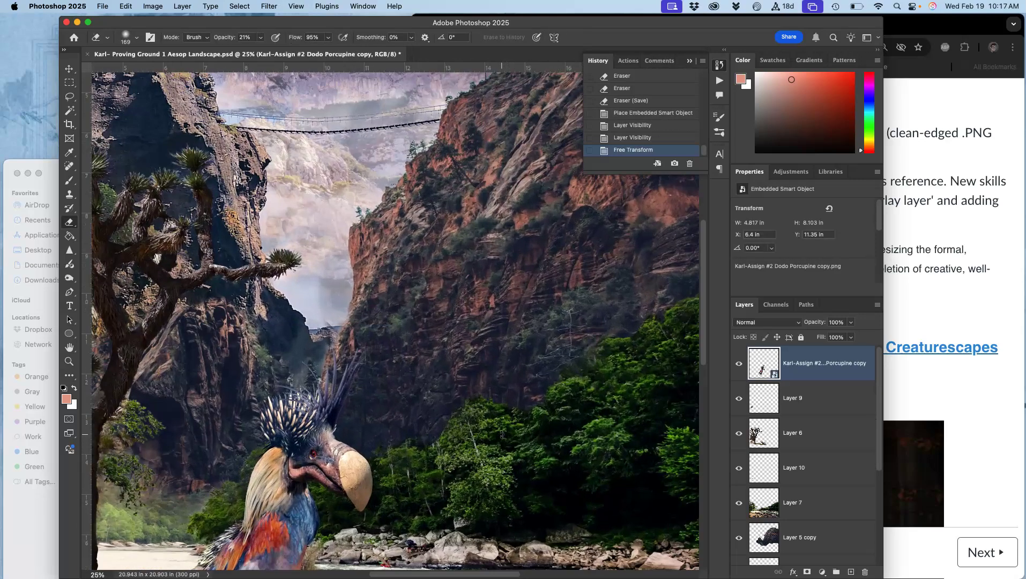
{"action": "scroll", "coordinate": [502, 434], "scroll_direction": "down", "scroll_amount": 10}
{"action": "scroll", "coordinate": [502, 434], "scroll_direction": "left", "scroll_amount": 5}
{"action": "scroll", "coordinate": [502, 435], "scroll_direction": "up", "scroll_amount": 2}
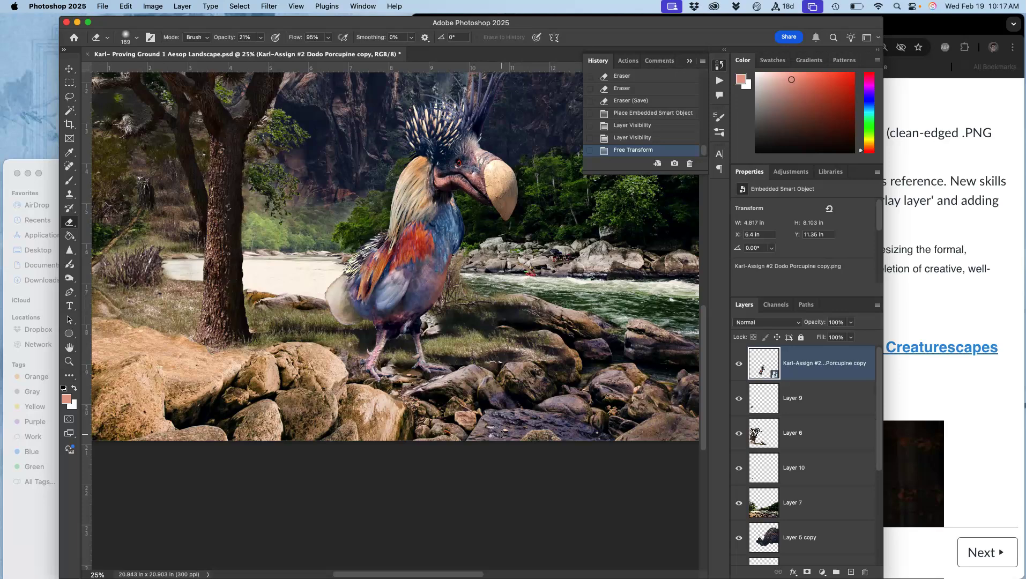
{"action": "scroll", "coordinate": [502, 434], "scroll_direction": "up", "scroll_amount": 20}
{"action": "scroll", "coordinate": [501, 434], "scroll_direction": "right", "scroll_amount": 7}
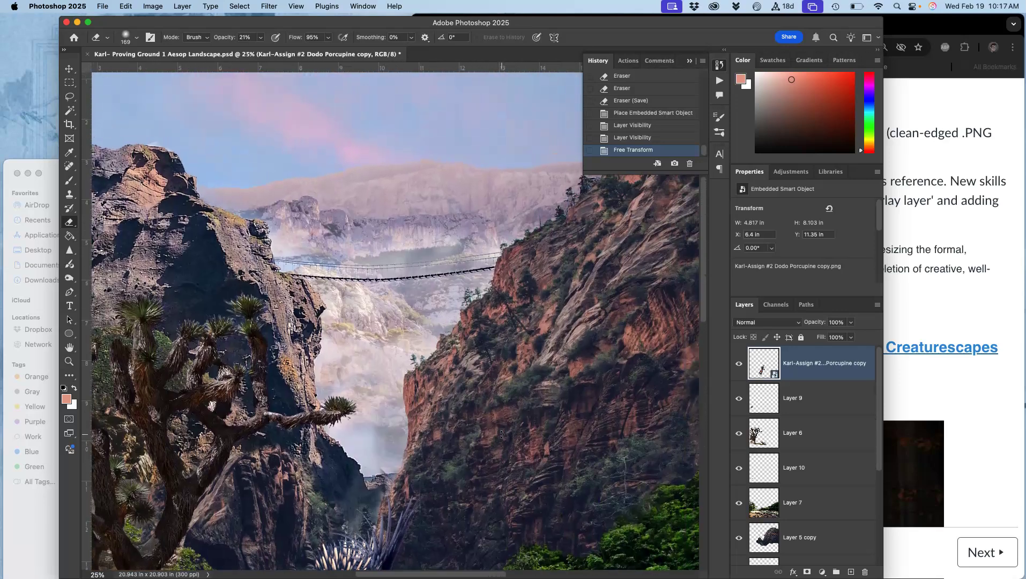
{"action": "scroll", "coordinate": [501, 434], "scroll_direction": "down", "scroll_amount": 20}
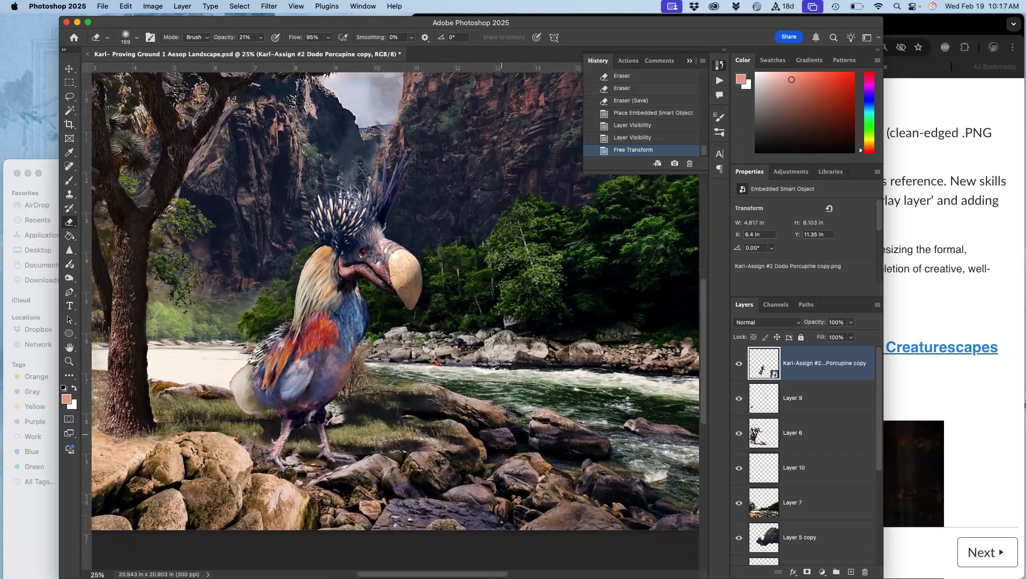
{"action": "scroll", "coordinate": [501, 434], "scroll_direction": "down", "scroll_amount": 3}
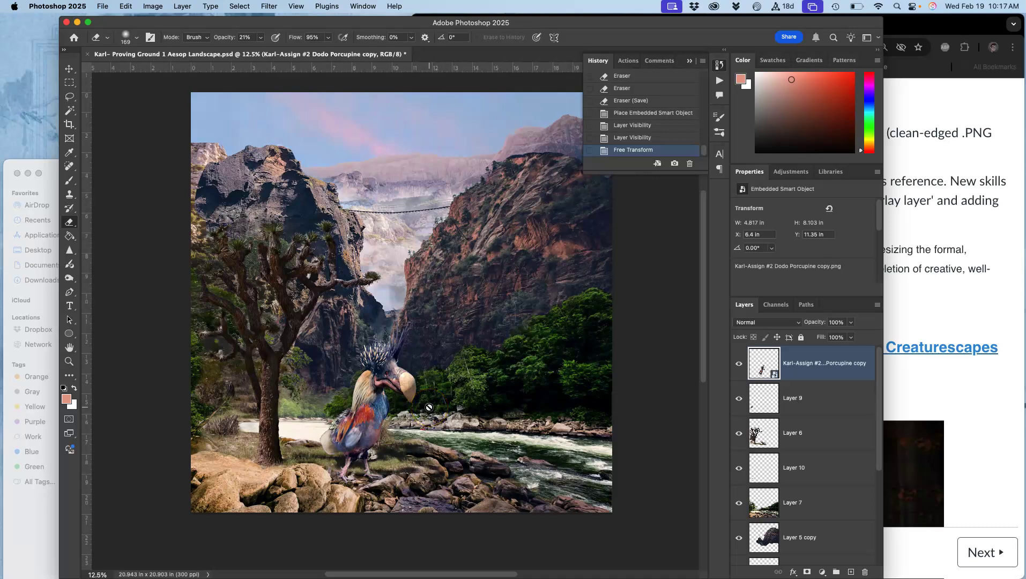
Duplicate the Dodo Porcupine smart object layer and begin a free transform on the copy
{"action": "key", "text": "super+j"}
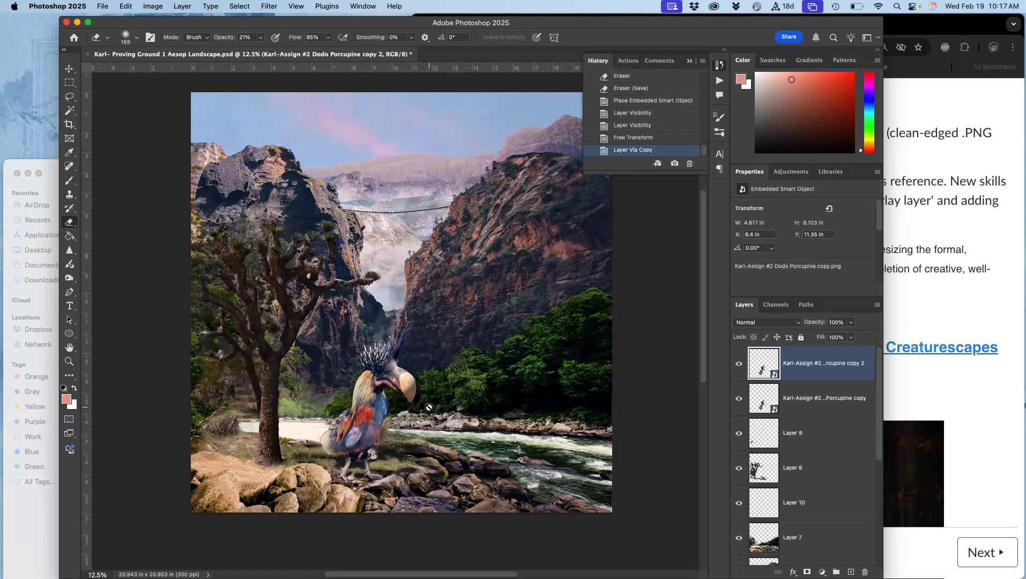
{"action": "key", "text": "super+t"}
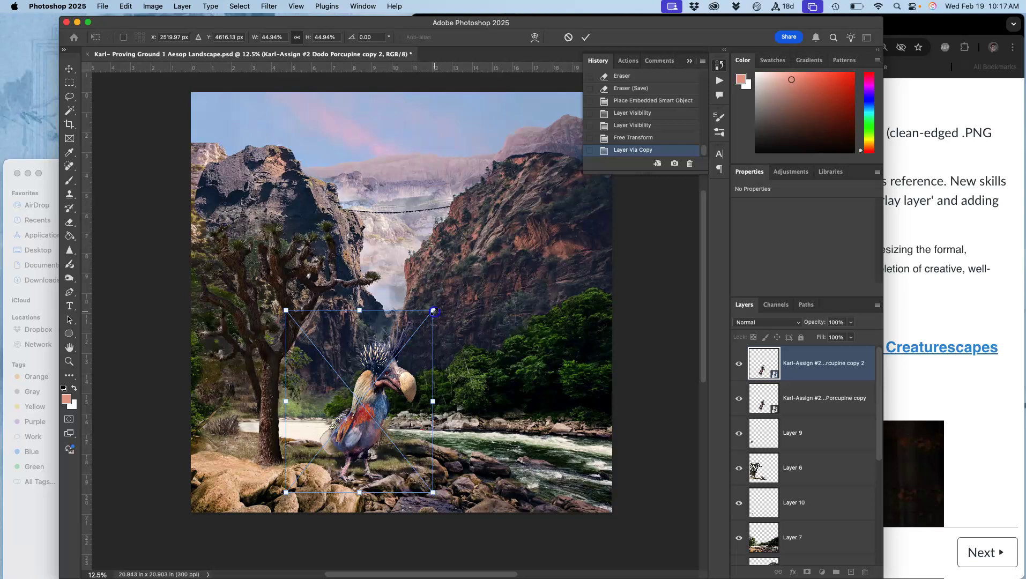